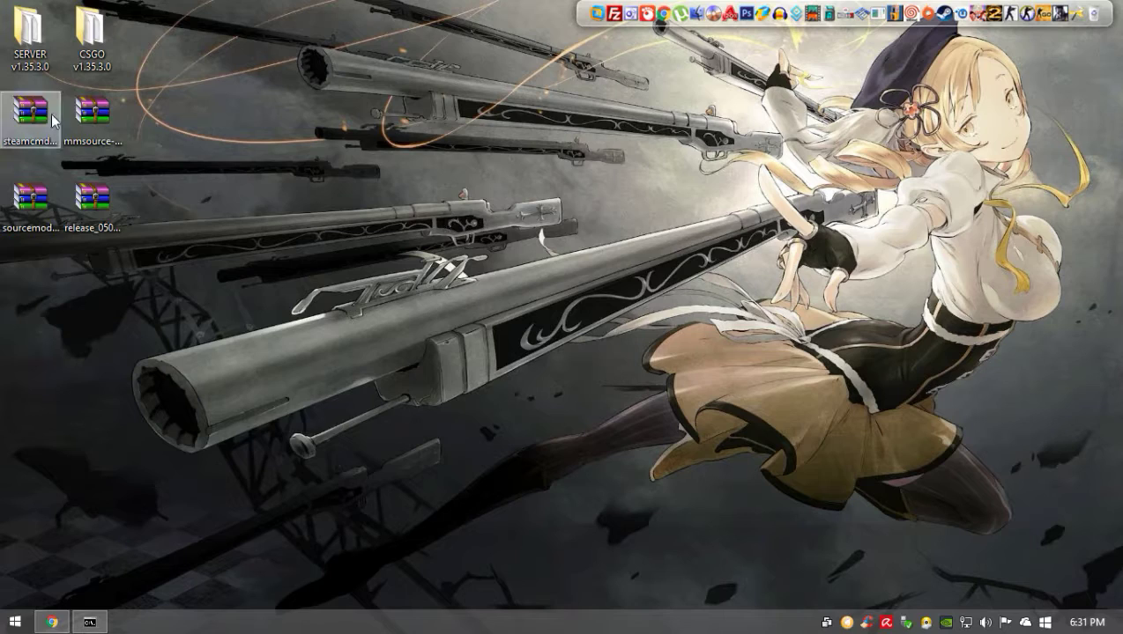
- Switch to Chrome and highlight the SteamCMD download address media.steampowered.com/installer/steamcmd.zip
{"action": "left_click", "coordinate": [84, 74]}
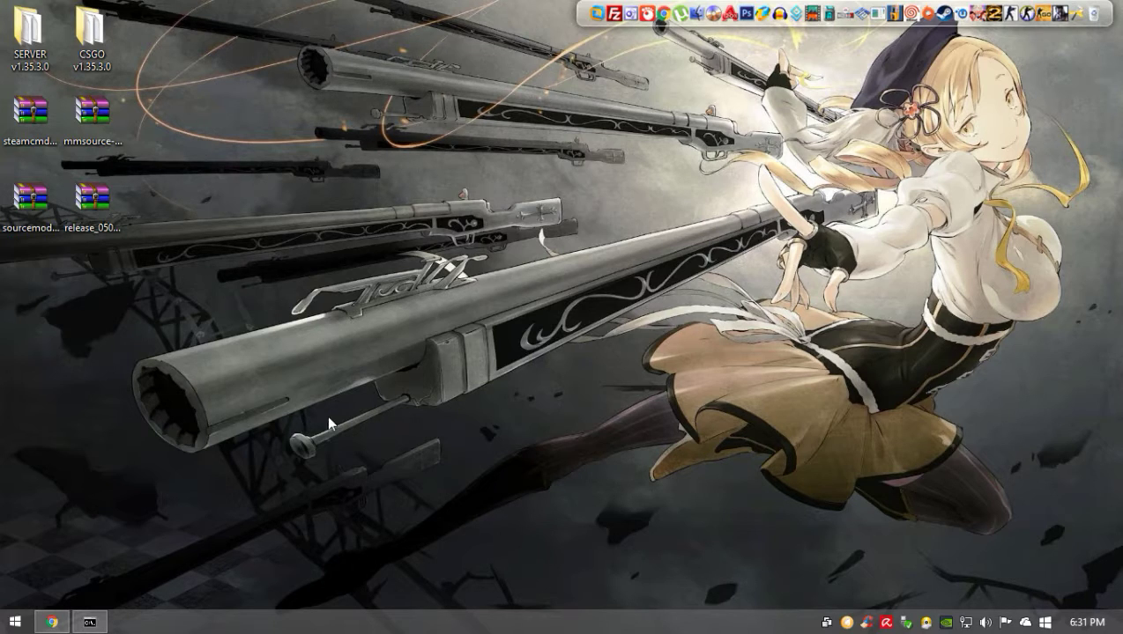
{"action": "left_click", "coordinate": [66, 624]}
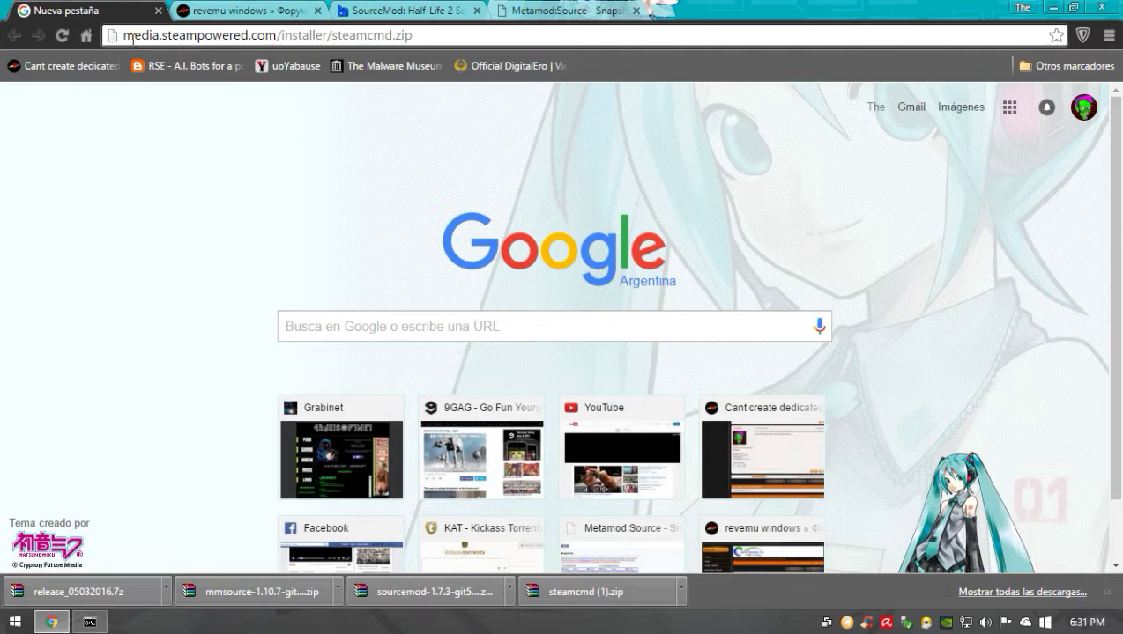
{"action": "left_click", "coordinate": [500, 35]}
{"action": "left_click", "coordinate": [498, 35]}
{"action": "left_click_drag", "start_coordinate": [524, 33], "coordinate": [15, 31]}
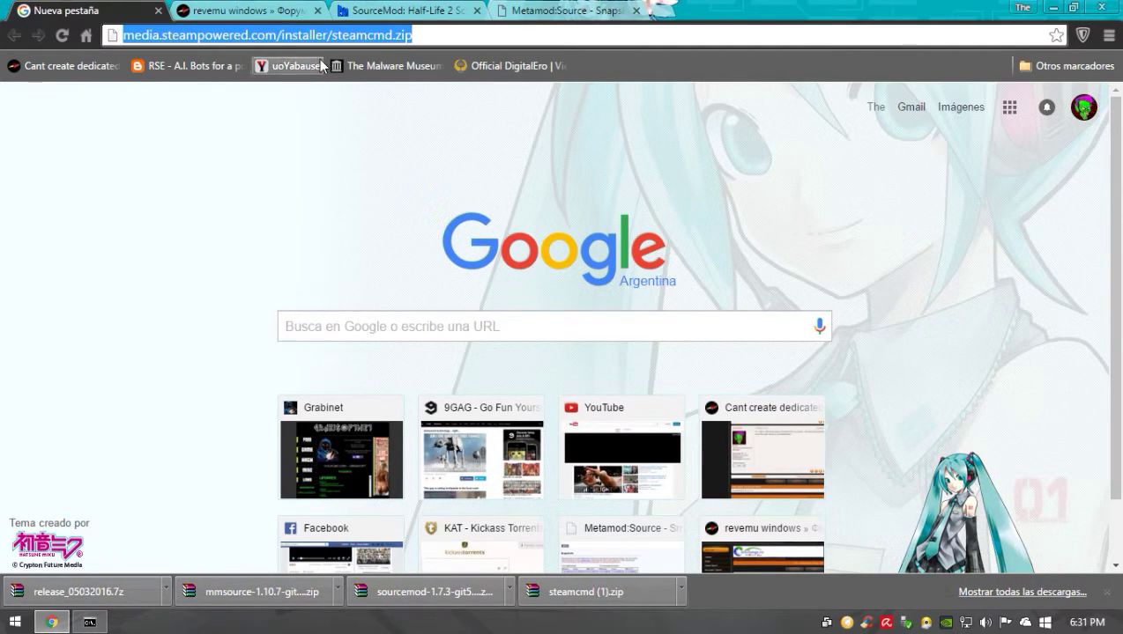
{"action": "left_click", "coordinate": [429, 33]}
{"action": "left_click_drag", "start_coordinate": [429, 34], "coordinate": [7, 46]}
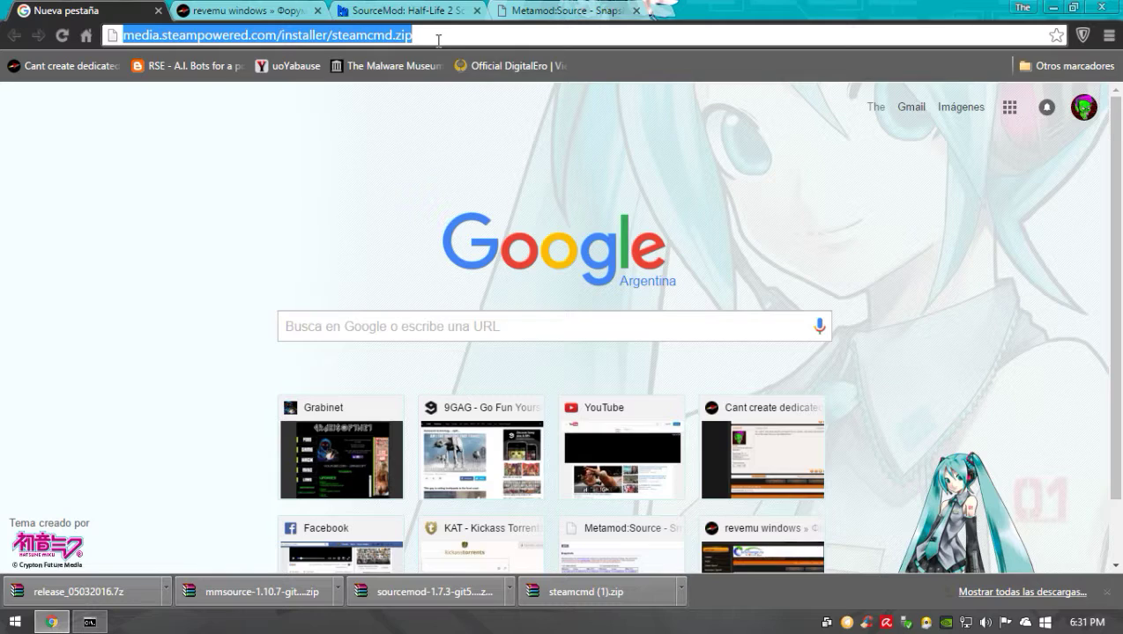
- Examine the revemu windows forum page for the 05.03.2016 release and its download links
{"action": "left_click", "coordinate": [250, 11]}
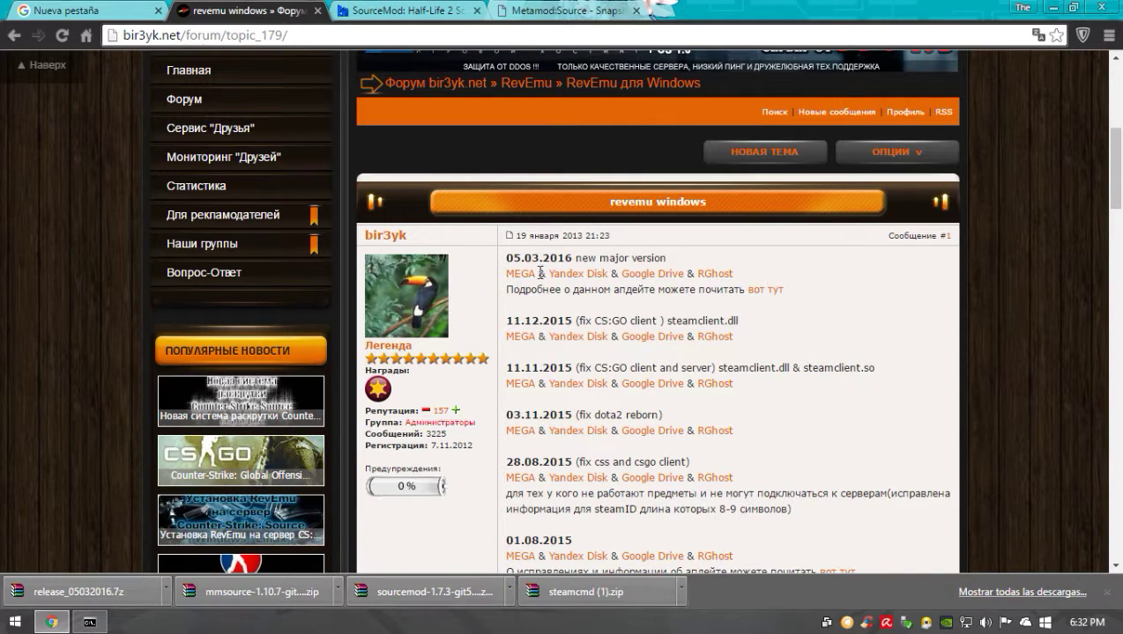
{"action": "scroll", "coordinate": [530, 272], "scroll_direction": "down", "scroll_amount": 2}
{"action": "scroll", "coordinate": [524, 300], "scroll_direction": "up", "scroll_amount": 3}
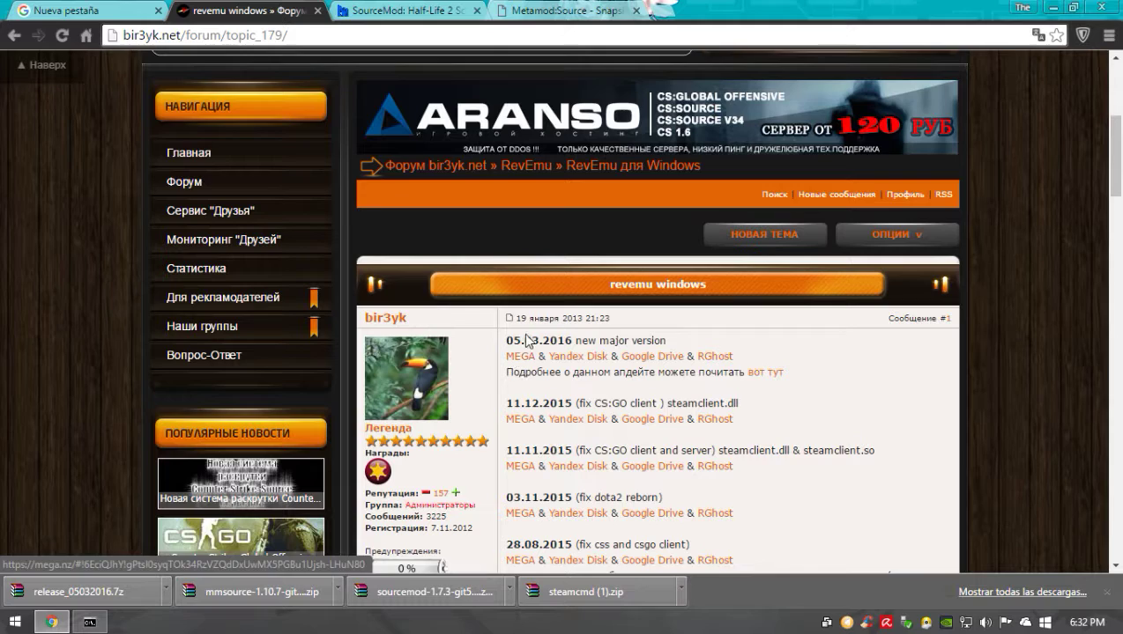
{"action": "left_click_drag", "start_coordinate": [502, 341], "coordinate": [601, 339]}
{"action": "scroll", "coordinate": [648, 326], "scroll_direction": "down", "scroll_amount": 1}
{"action": "scroll", "coordinate": [648, 326], "scroll_direction": "down", "scroll_amount": 4}
{"action": "scroll", "coordinate": [551, 356], "scroll_direction": "up", "scroll_amount": 3}
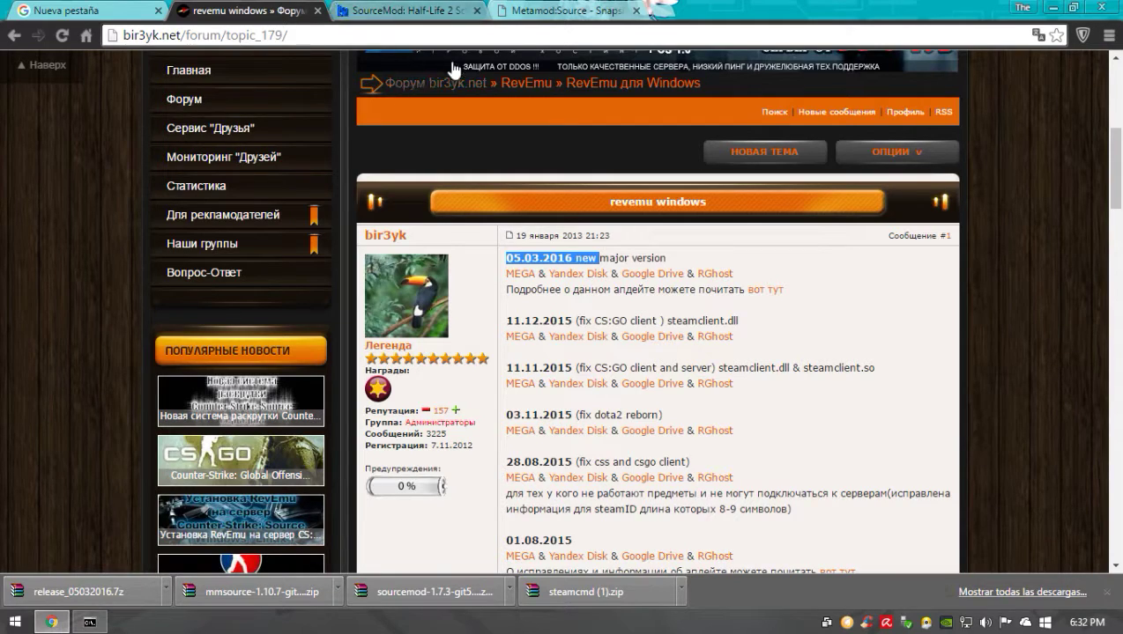
- Look over the SourceMod downloads page and the Windows stable builds on the Metamod:Source snapshots page
{"action": "left_click", "coordinate": [395, 10]}
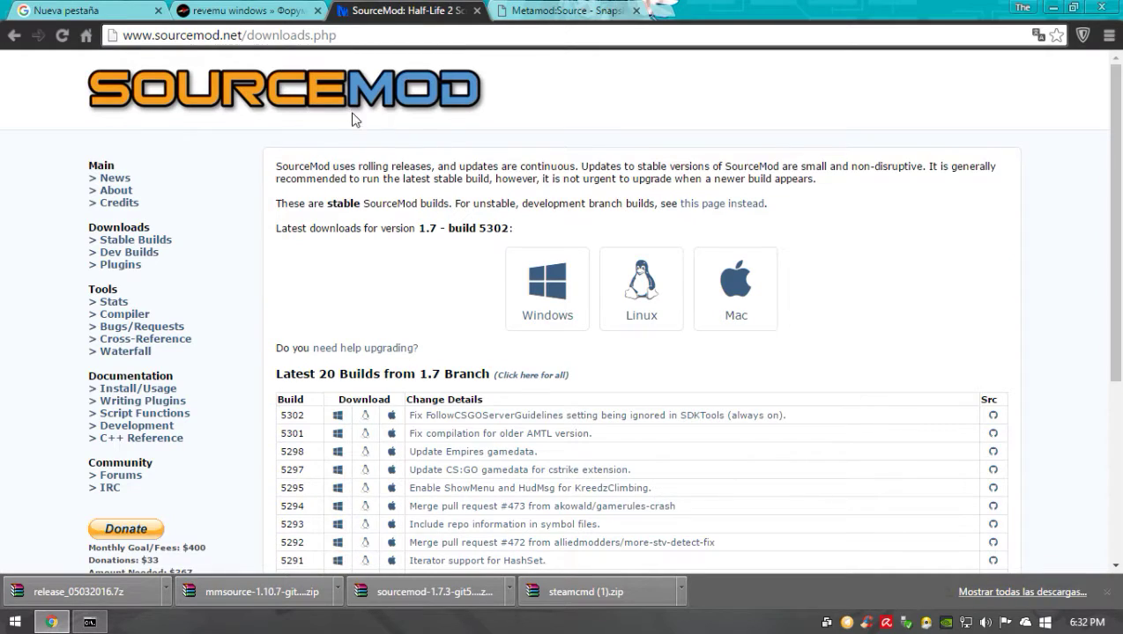
{"action": "scroll", "coordinate": [348, 101], "scroll_direction": "down", "scroll_amount": 1}
{"action": "scroll", "coordinate": [414, 361], "scroll_direction": "up", "scroll_amount": 1}
{"action": "left_click", "coordinate": [564, 11]}
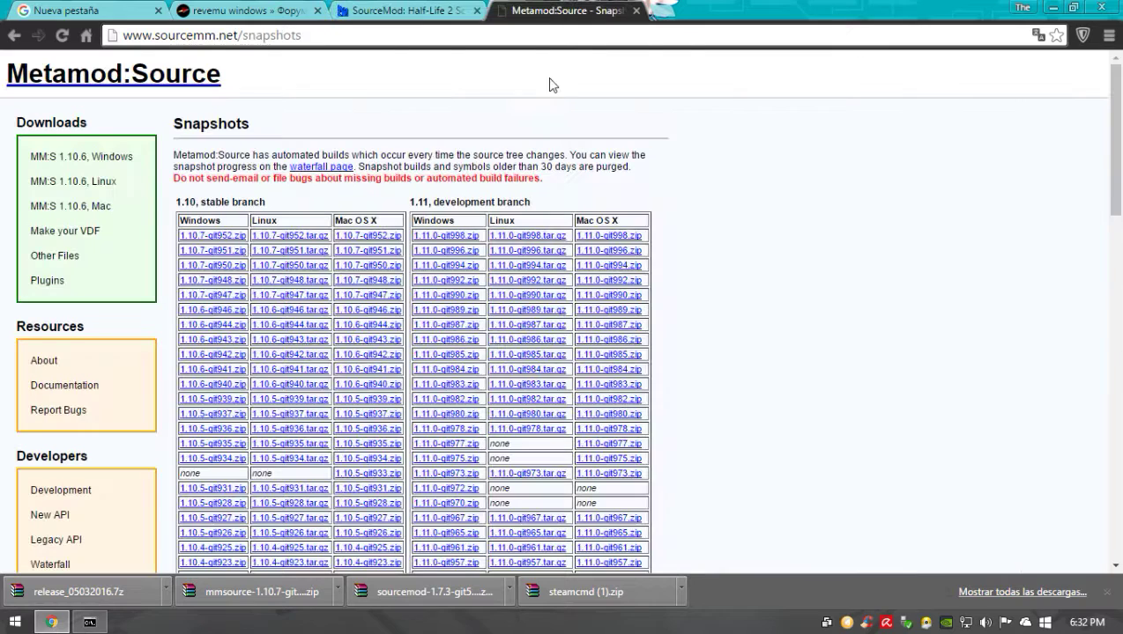
{"action": "left_click", "coordinate": [234, 237]}
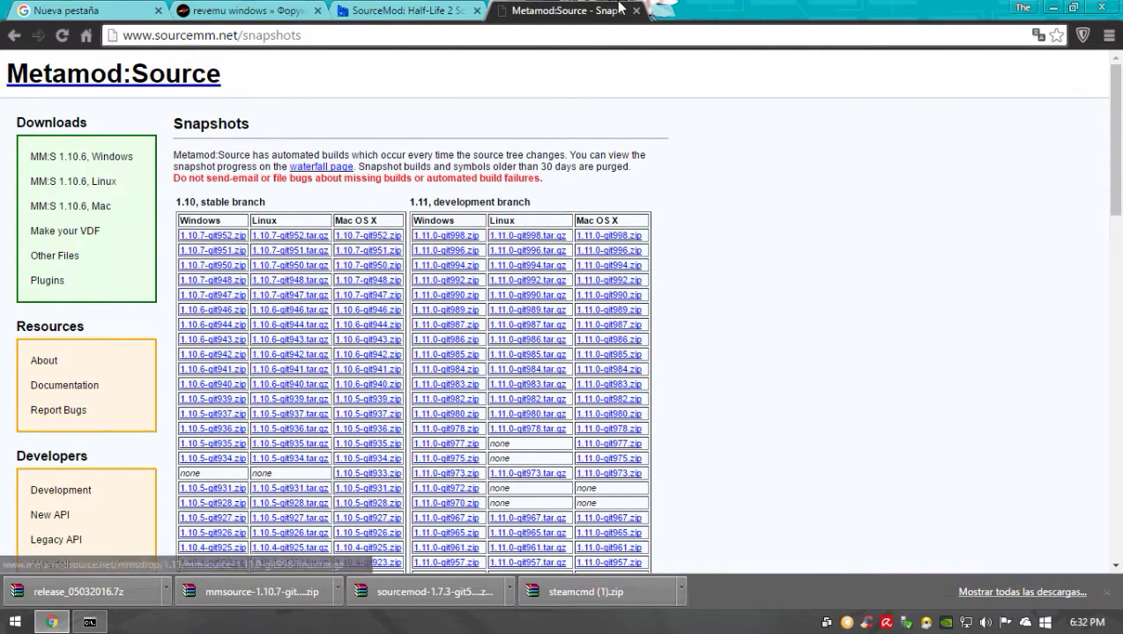
- Minimize the browser and highlight the four downloaded archives on the desktop
{"action": "left_click", "coordinate": [1049, 7]}
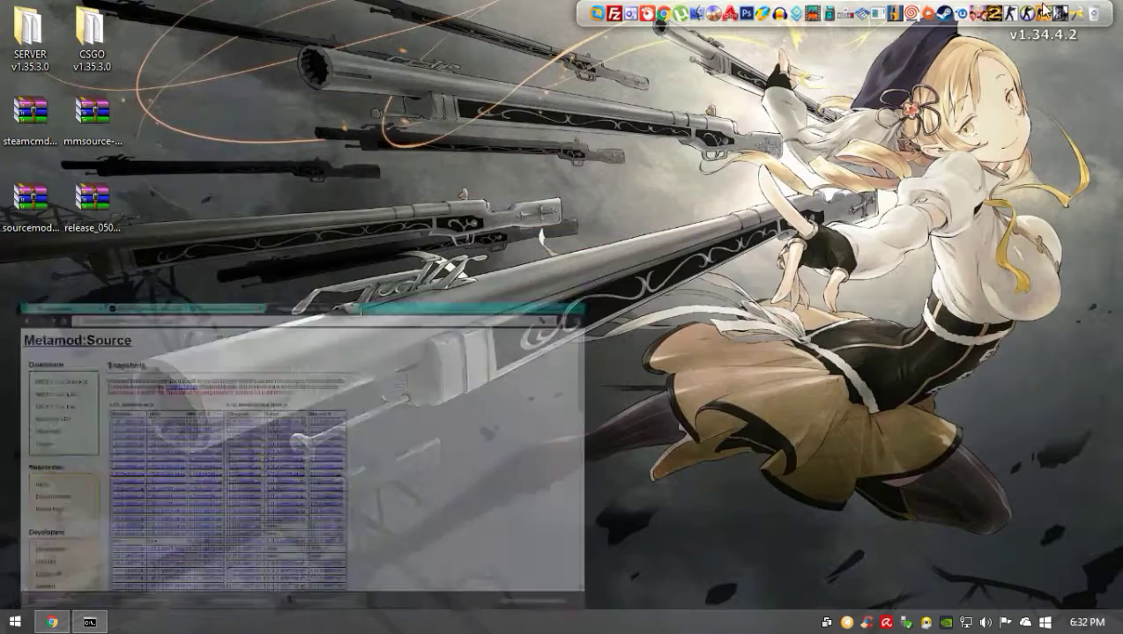
{"action": "left_click_drag", "start_coordinate": [209, 82], "coordinate": [3, 252]}
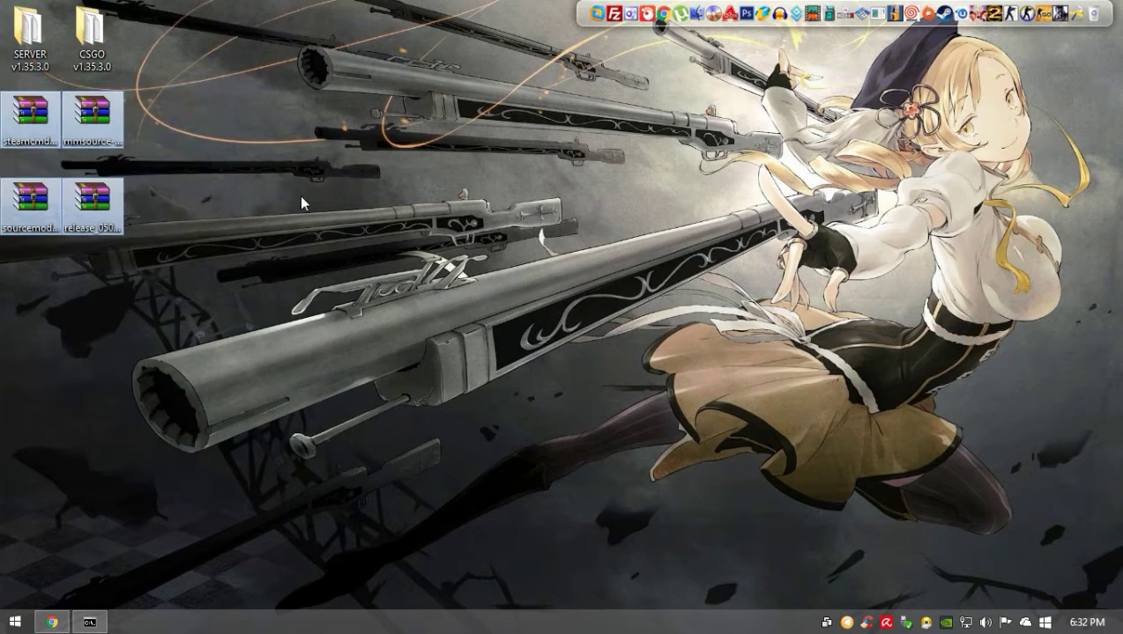
{"action": "left_click", "coordinate": [300, 204]}
- Create a new folder on the desktop
{"action": "right_click", "coordinate": [283, 144]}
{"action": "mouse_move", "coordinate": [414, 294]}
{"action": "left_click", "coordinate": [536, 289]}
- Rename the new folder as steamcmd using the name copied from the zip archive, and place it beside the archives
{"action": "left_click", "coordinate": [30, 113]}
{"action": "left_click", "coordinate": [26, 141]}
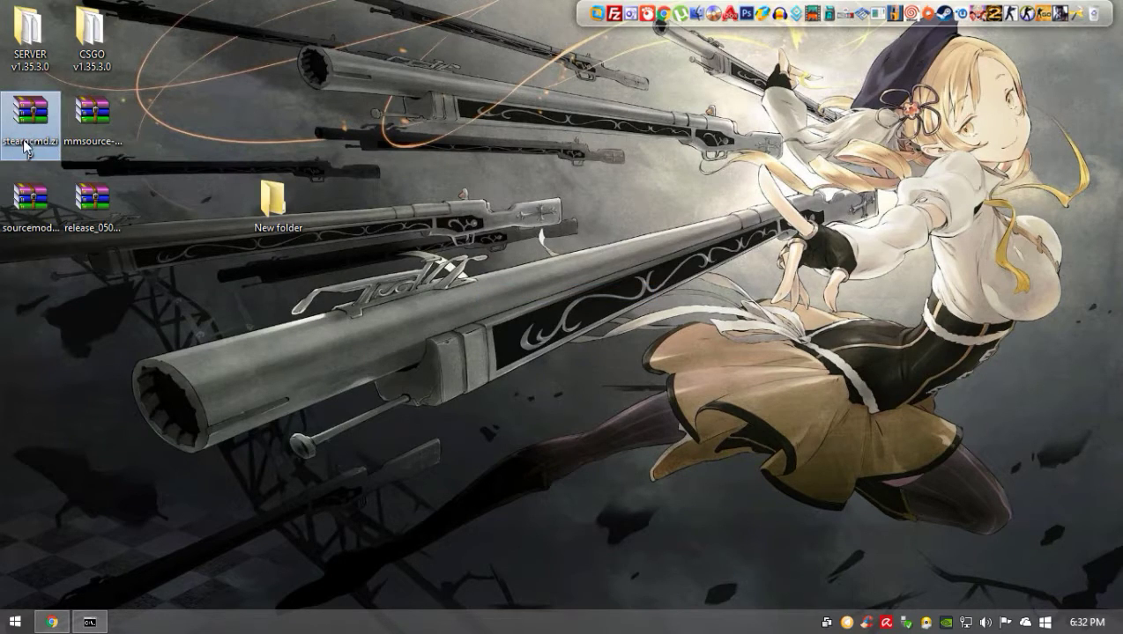
{"action": "right_click", "coordinate": [23, 139]}
{"action": "left_click", "coordinate": [61, 197]}
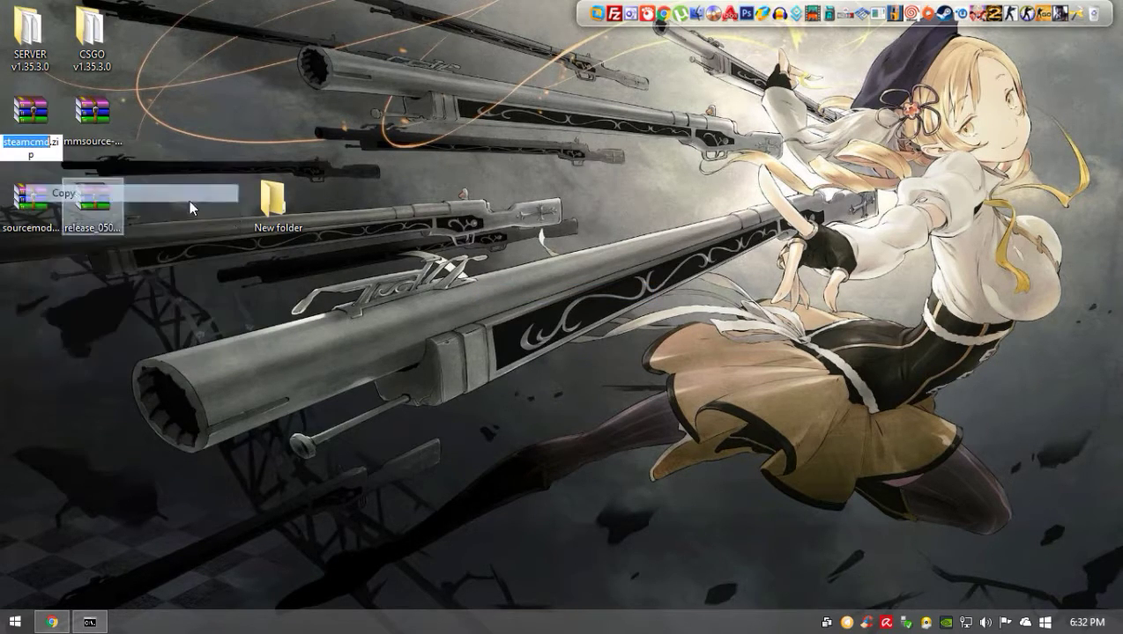
{"action": "left_click", "coordinate": [277, 224]}
{"action": "left_click", "coordinate": [277, 225]}
{"action": "right_click", "coordinate": [279, 223]}
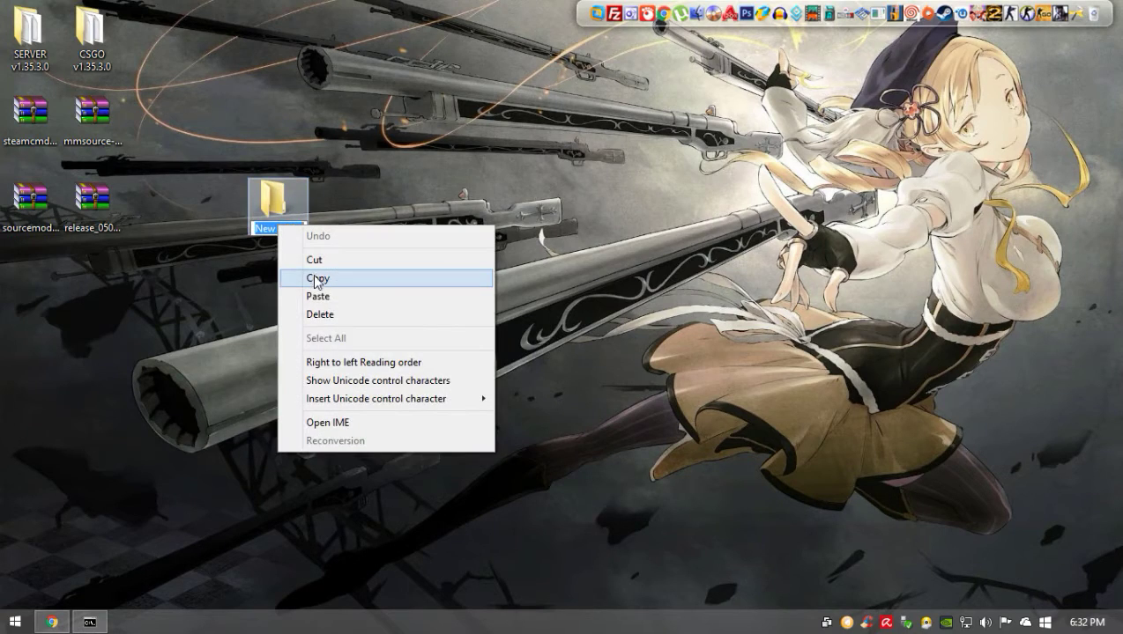
{"action": "left_click", "coordinate": [321, 295]}
{"action": "key", "text": "Return"}
{"action": "left_click_drag", "start_coordinate": [278, 207], "coordinate": [150, 117]}
- Extract steamcmd.exe from steamcmd.zip into the steamcmd folder and close the archive
{"action": "double_click", "coordinate": [35, 119]}
{"action": "left_click", "coordinate": [851, 42]}
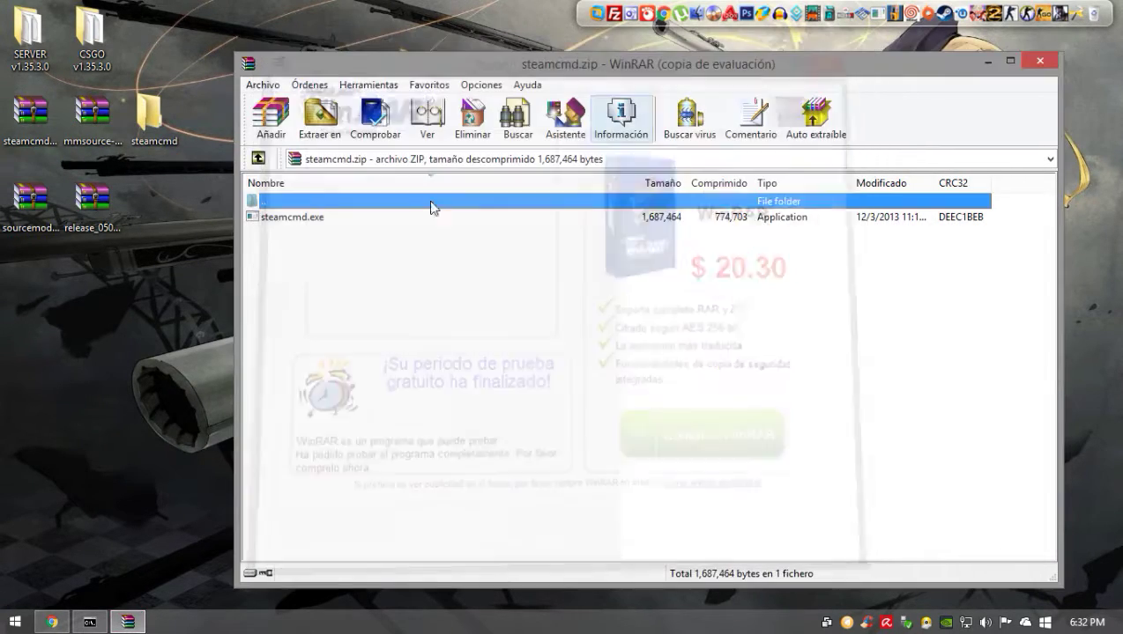
{"action": "left_click_drag", "start_coordinate": [290, 217], "coordinate": [154, 123]}
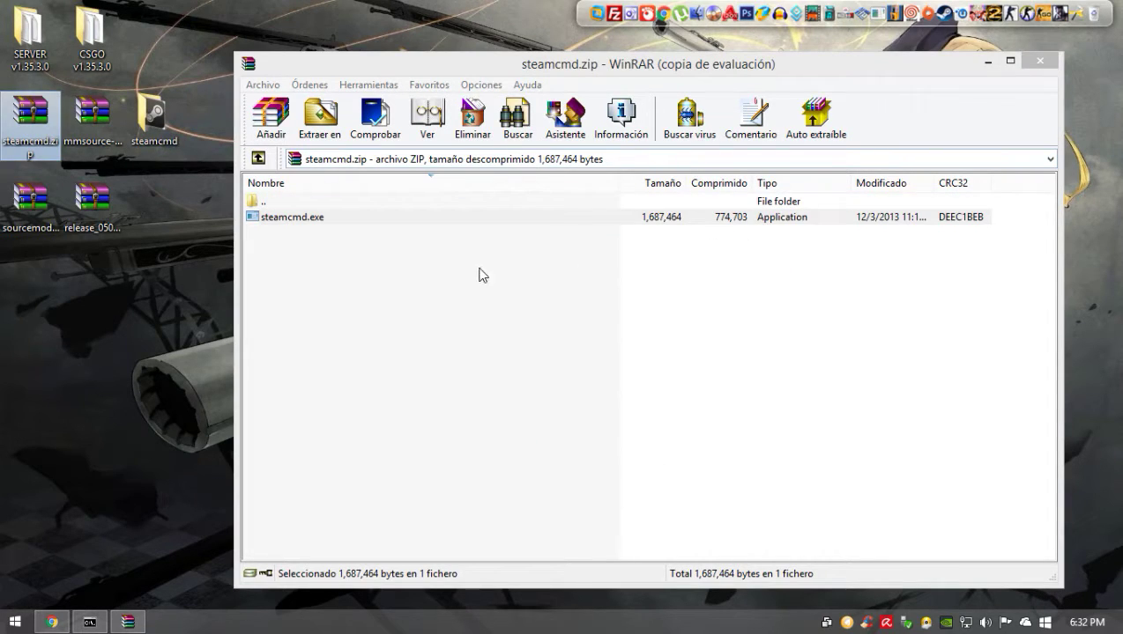
{"action": "left_click", "coordinate": [525, 296]}
{"action": "left_click", "coordinate": [1040, 60]}
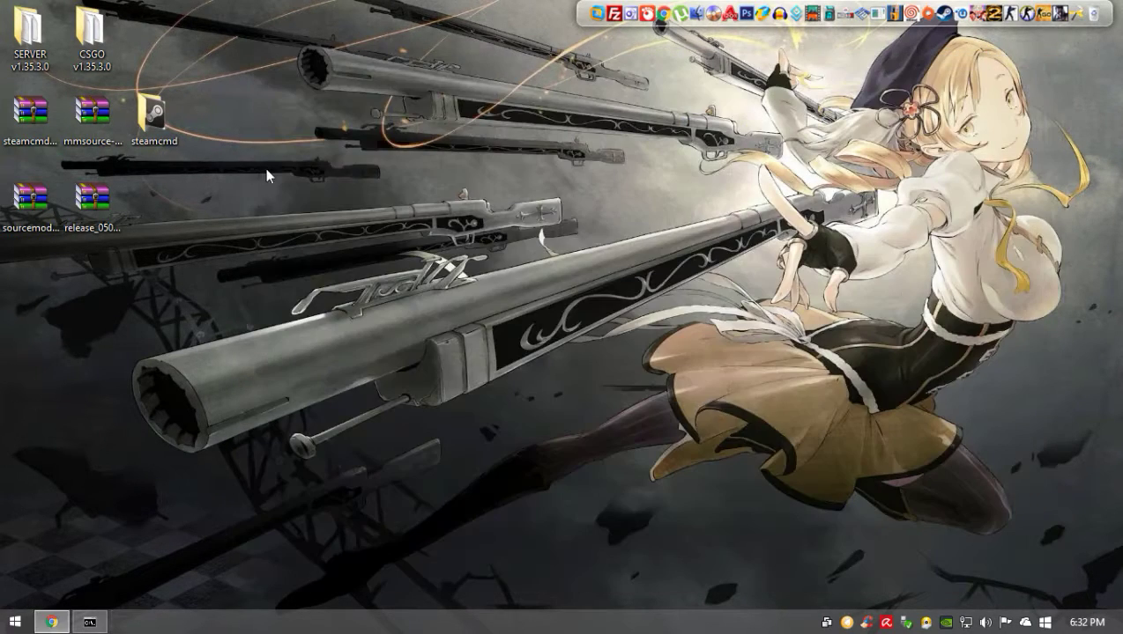
- Check the contents of the steamcmd folder, then move the folder beside the CSGO v1.35.3.0 folder on the desktop
{"action": "left_click", "coordinate": [164, 145]}
{"action": "double_click", "coordinate": [160, 125]}
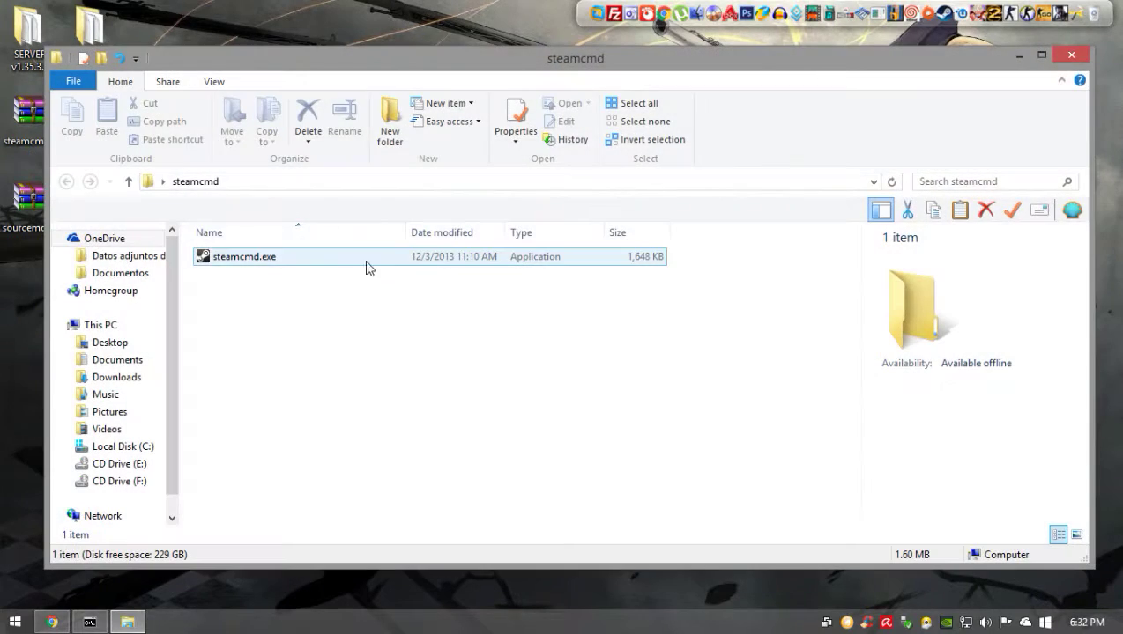
{"action": "left_click", "coordinate": [1071, 55]}
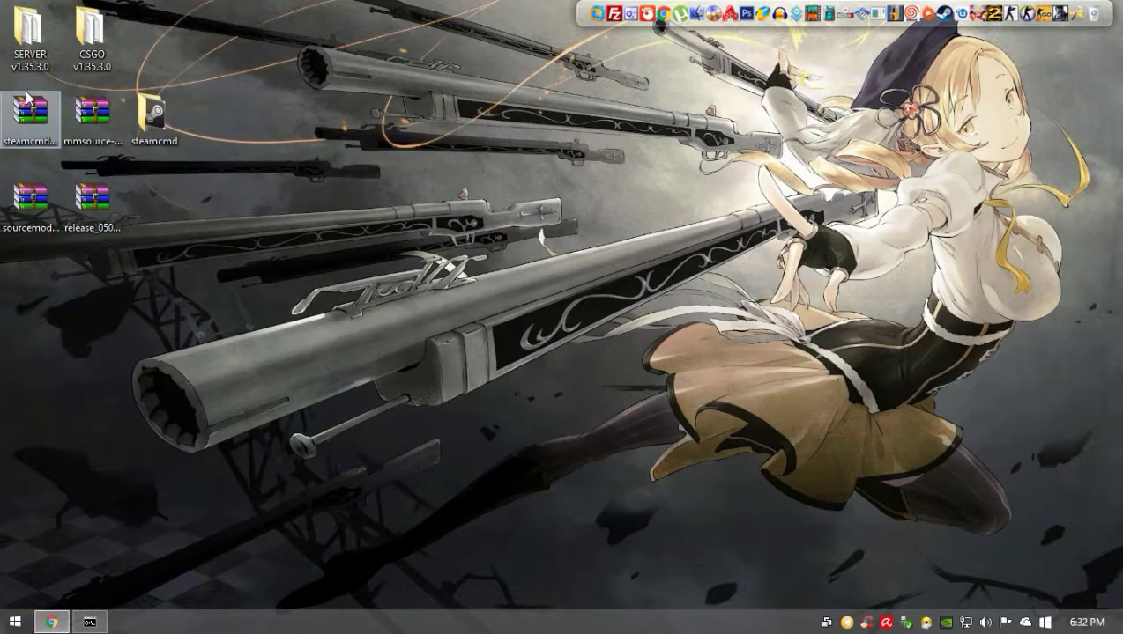
{"action": "left_click_drag", "start_coordinate": [152, 125], "coordinate": [154, 35]}
{"action": "left_click", "coordinate": [279, 199]}
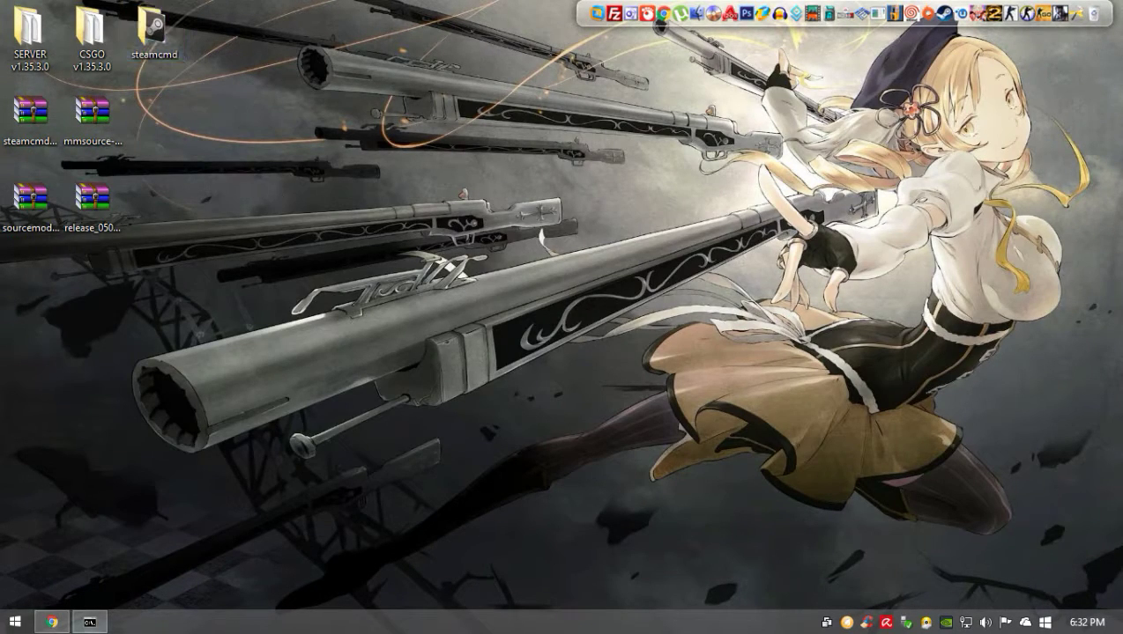
- Switch to the administrator Command Prompt, start a cd command, and reposition the window clear of the desktop folders
{"action": "left_click", "coordinate": [89, 622]}
{"action": "left_click_drag", "start_coordinate": [305, 190], "coordinate": [308, 138]}
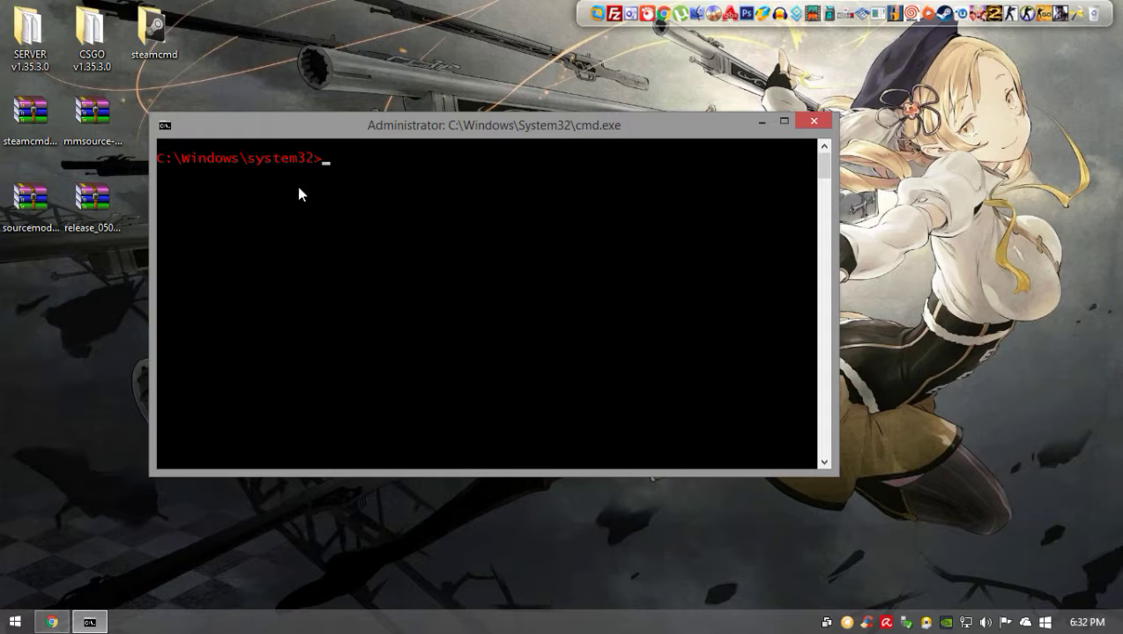
{"action": "left_click_drag", "start_coordinate": [358, 135], "coordinate": [442, 131]}
{"action": "type", "text": "cd"}
{"action": "left_click_drag", "start_coordinate": [351, 131], "coordinate": [299, 87]}
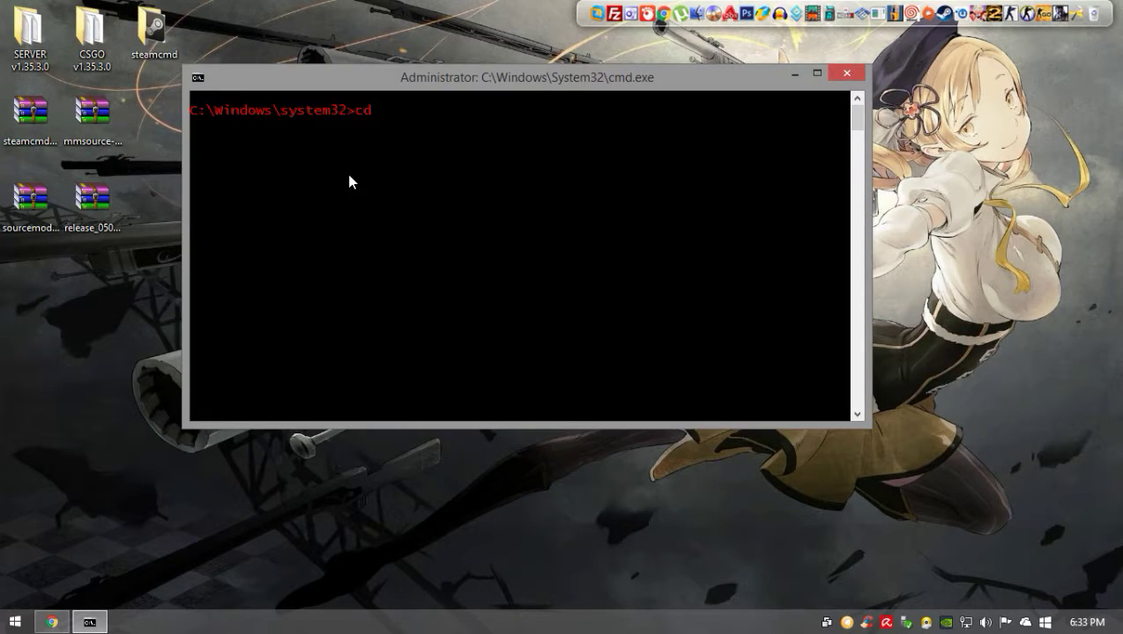
- Copy the folder location from the properties of steamcmd.exe in the steamcmd folder
{"action": "right_click", "coordinate": [127, 10]}
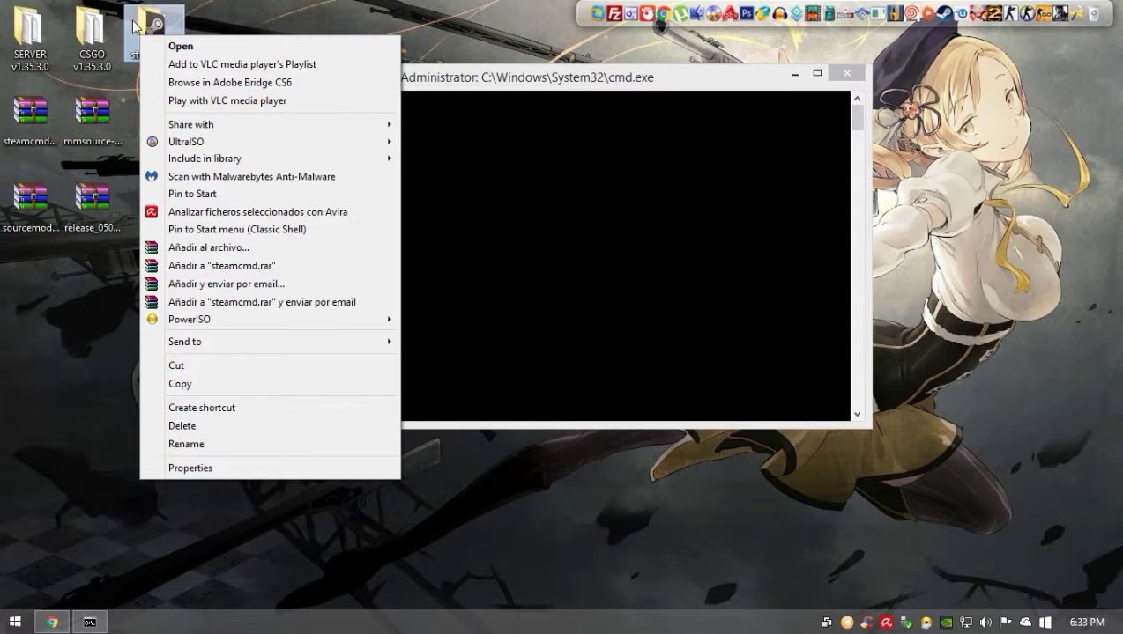
{"action": "left_click", "coordinate": [146, 27]}
{"action": "right_click", "coordinate": [284, 257]}
{"action": "left_click", "coordinate": [333, 597]}
{"action": "mouse_move", "coordinate": [374, 343]}
{"action": "left_mouse_down"}
{"action": "mouse_move", "coordinate": [540, 343]}
{"action": "mouse_move", "coordinate": [363, 343]}
{"action": "left_mouse_up"}
{"action": "right_click", "coordinate": [426, 351]}
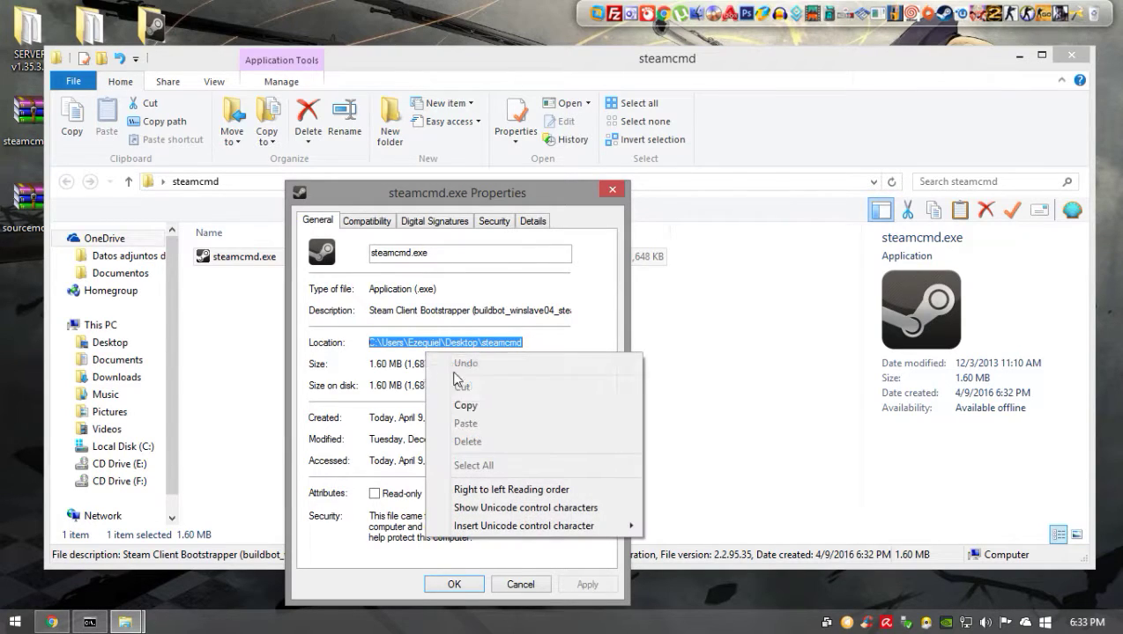
{"action": "left_click", "coordinate": [520, 406]}
{"action": "left_click", "coordinate": [613, 189]}
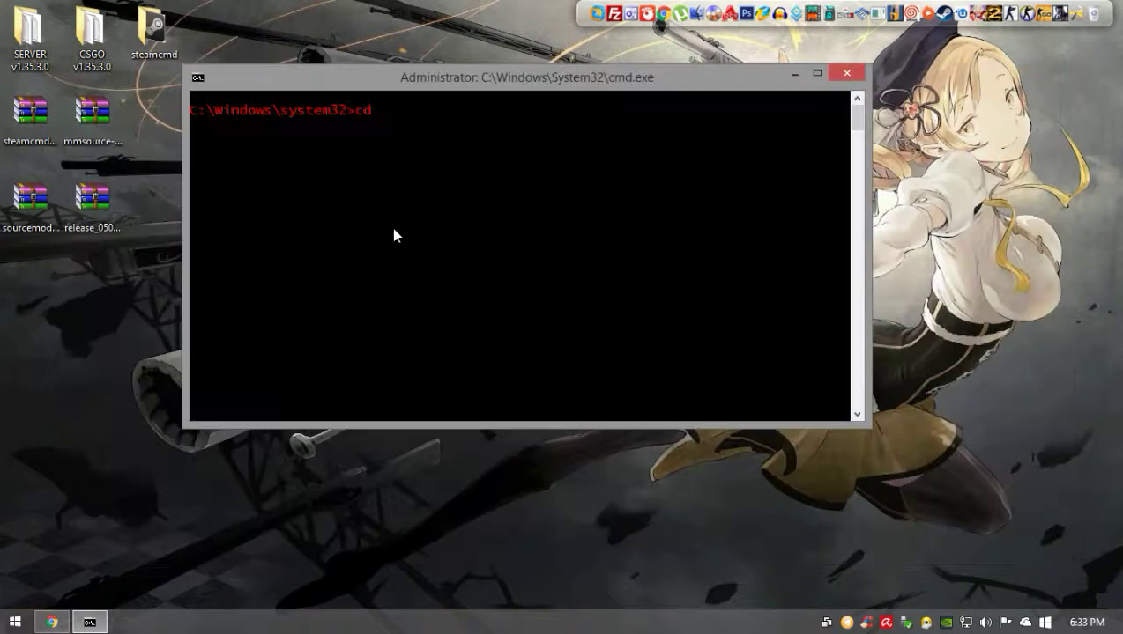
- Complete the cd command with the copied steamcmd folder path, run it, and launch steamcmd
{"action": "right_click", "coordinate": [394, 235]}
{"action": "left_click", "coordinate": [446, 254]}
{"action": "key", "text": "Return"}
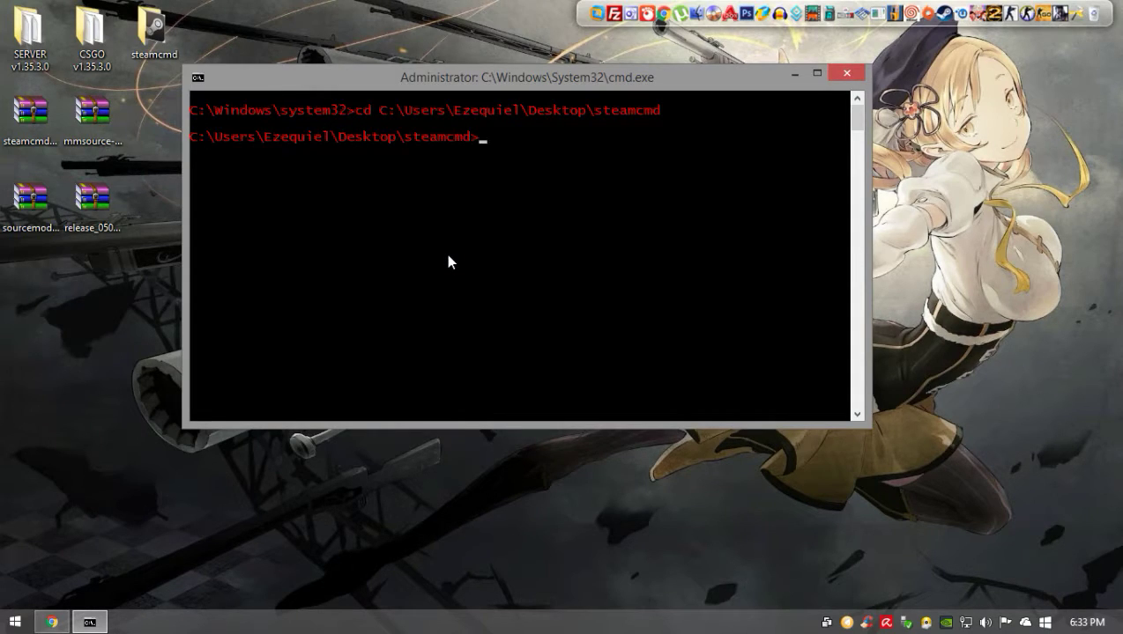
{"action": "type", "text": "steamcmd"}
{"action": "key", "text": "Return"}
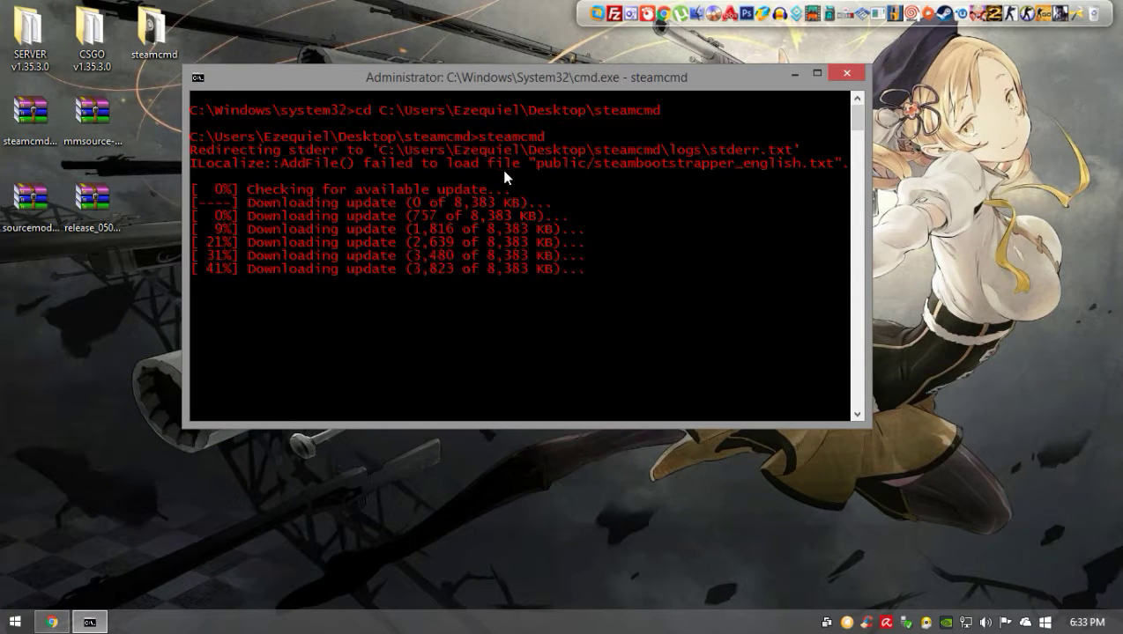
- Log in to Steam from the SteamCMD prompt with the command "login anonymous"
{"action": "left_click_drag", "start_coordinate": [474, 83], "coordinate": [490, 93]}
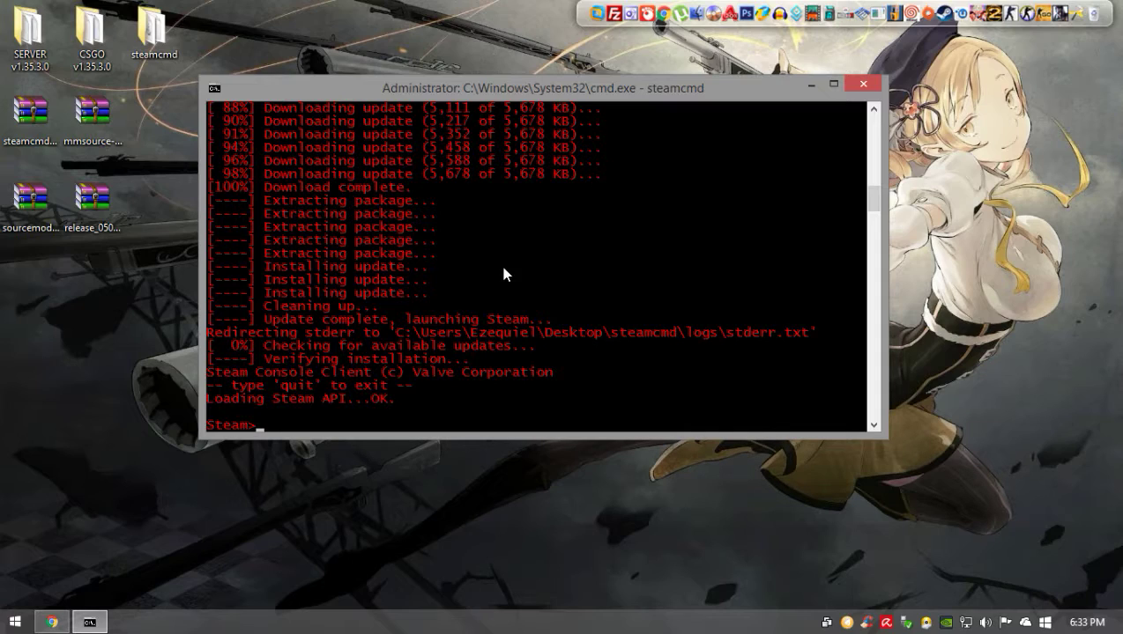
{"action": "type", "text": "gin anonymous"}
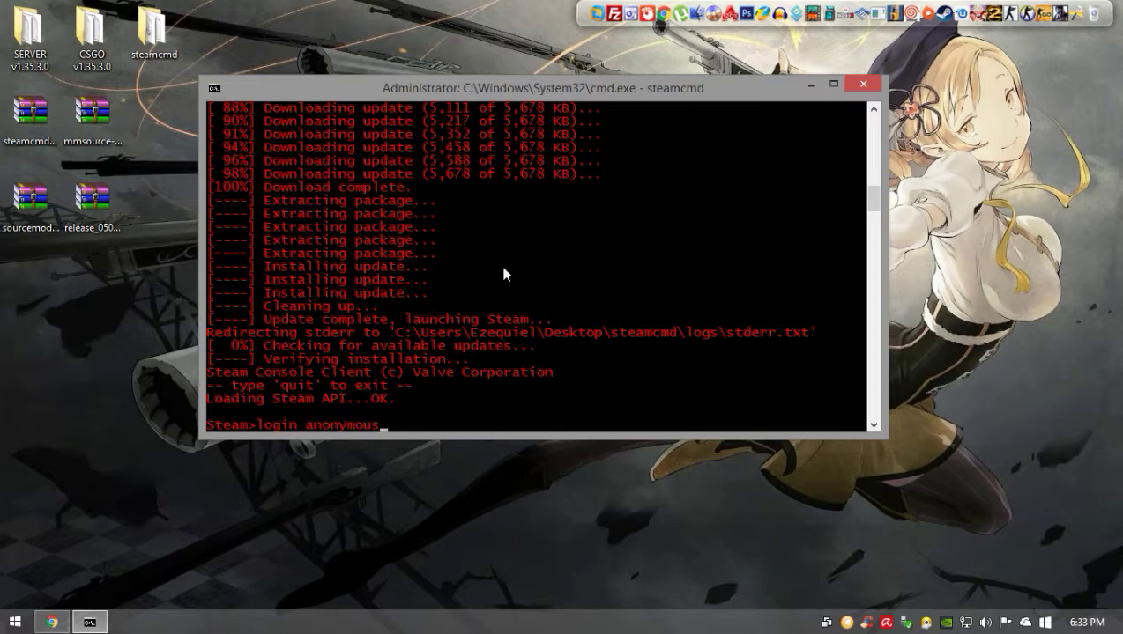
{"action": "key", "text": "Return"}
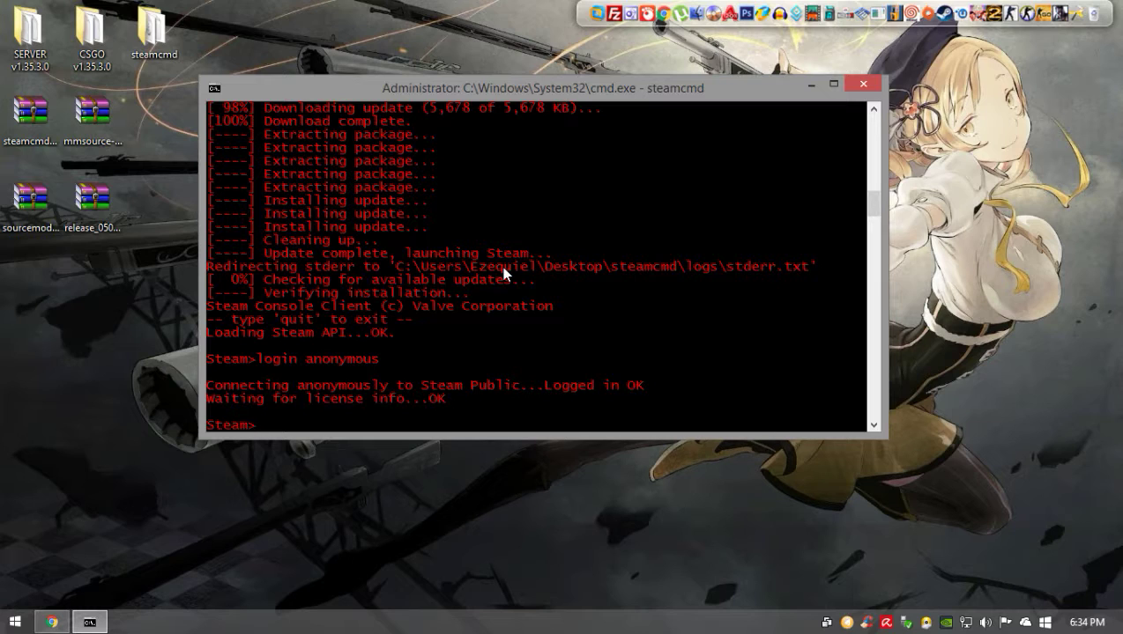
- Check the contents of the server folder on Local Disk (C:) and close the file window
{"action": "left_click", "coordinate": [15, 622]}
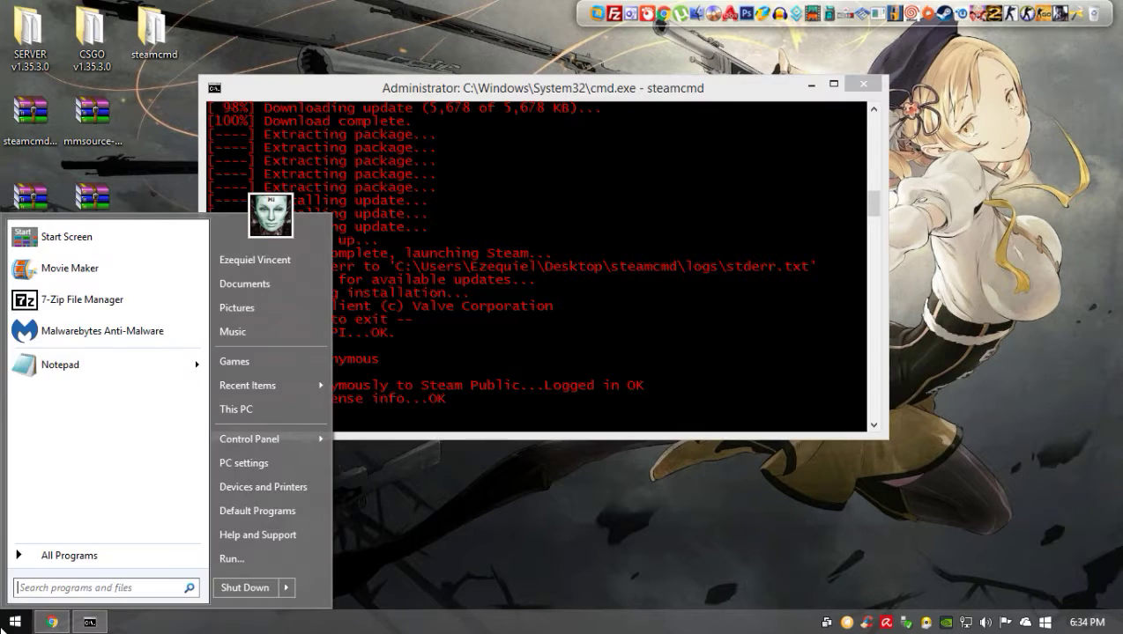
{"action": "left_click", "coordinate": [244, 410]}
{"action": "double_click", "coordinate": [264, 376]}
{"action": "left_click", "coordinate": [250, 349]}
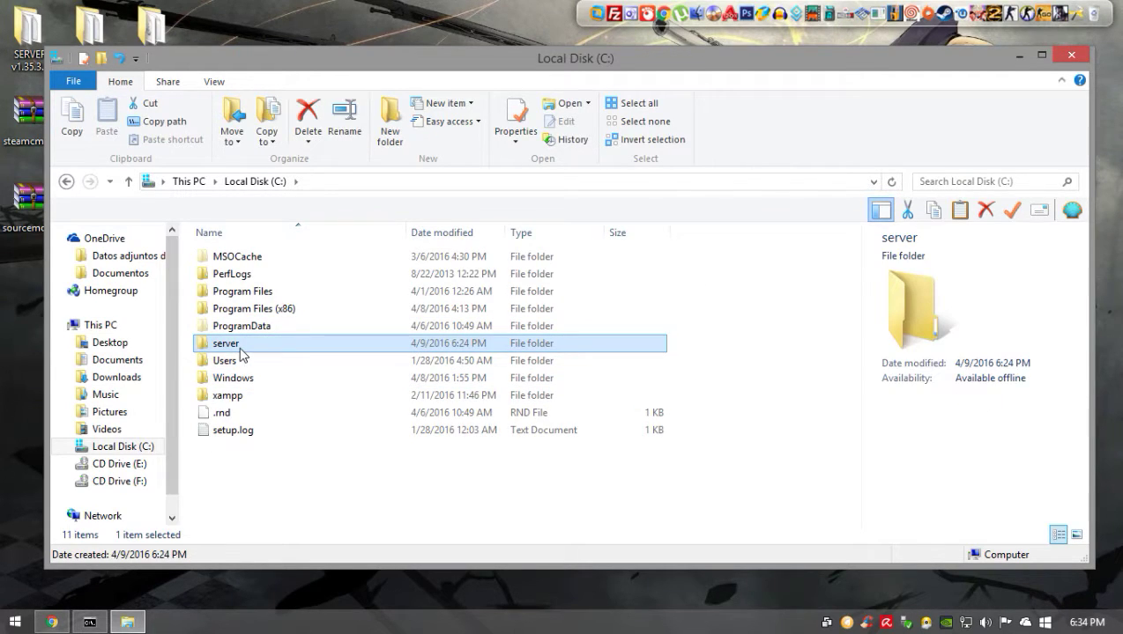
{"action": "double_click", "coordinate": [244, 351]}
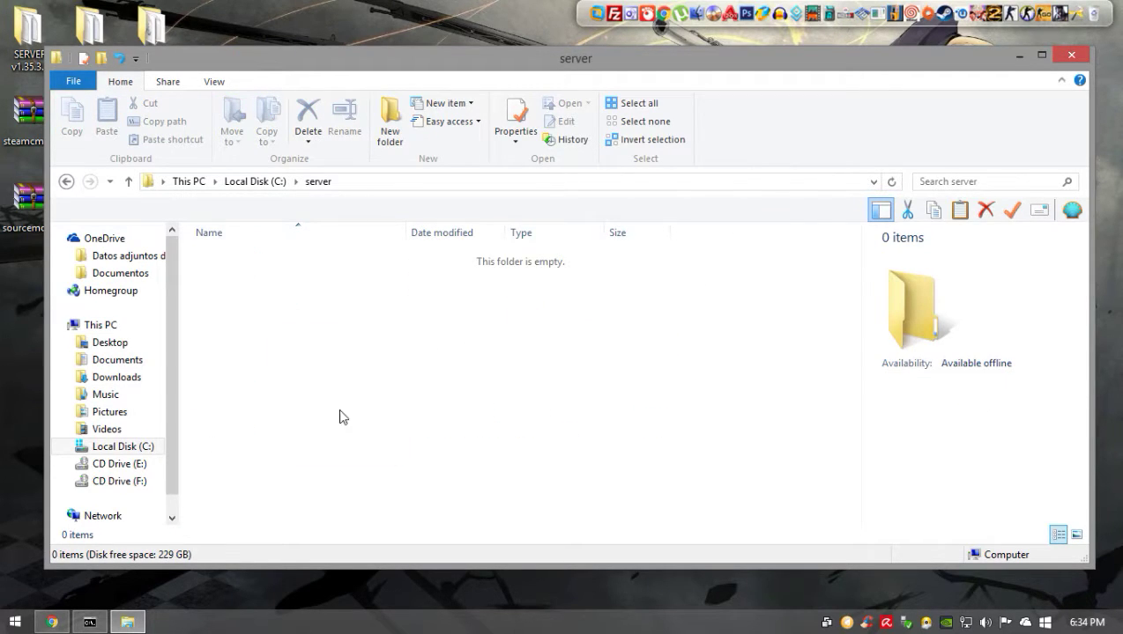
{"action": "left_click", "coordinate": [1070, 55]}
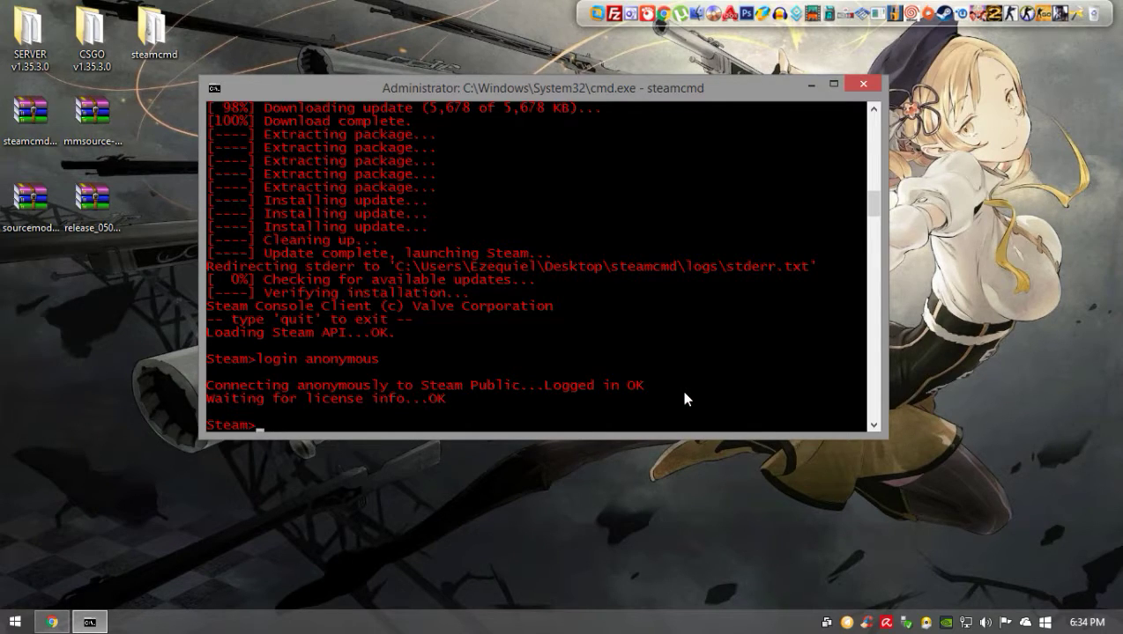
- Set the SteamCMD install directory by running "force_install_dir c:/server/"
{"action": "type", "text": "orce_install_dir"}
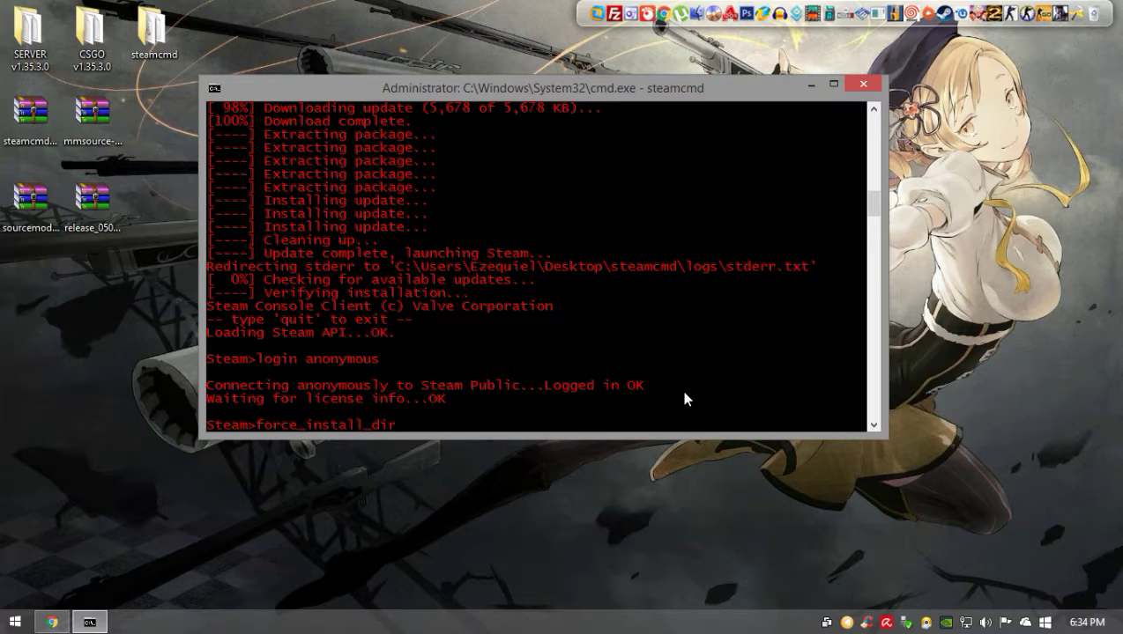
{"action": "type", "text": "c:/server."}
{"action": "key", "text": "Return"}
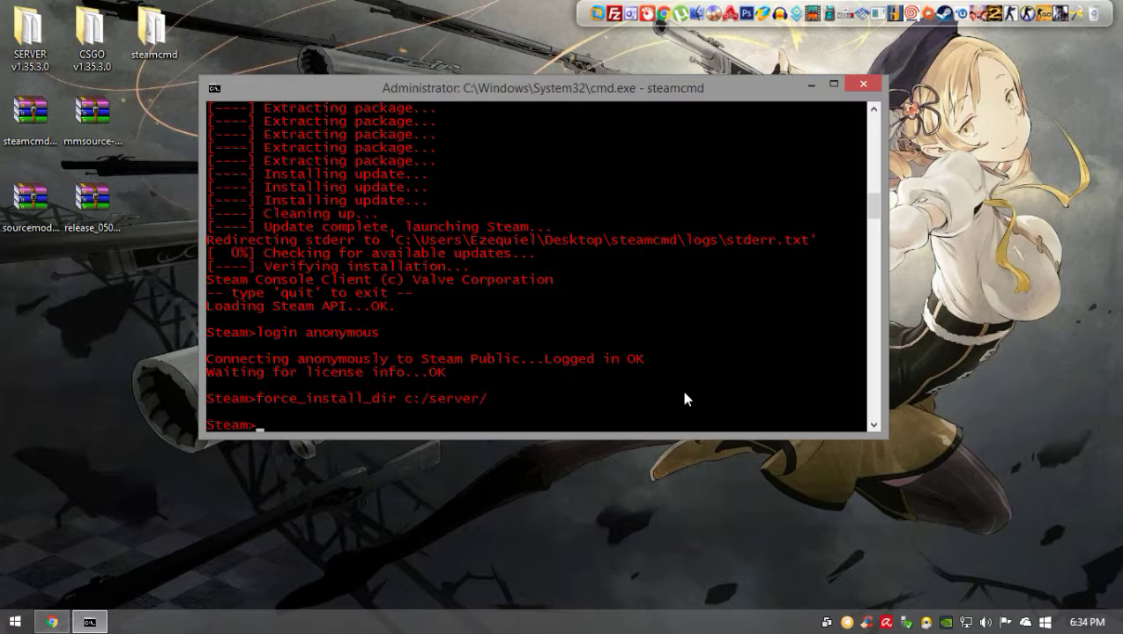
- Start the server download with "app_update 740 validate" and close the command prompt window
{"action": "type", "text": "app_update"}
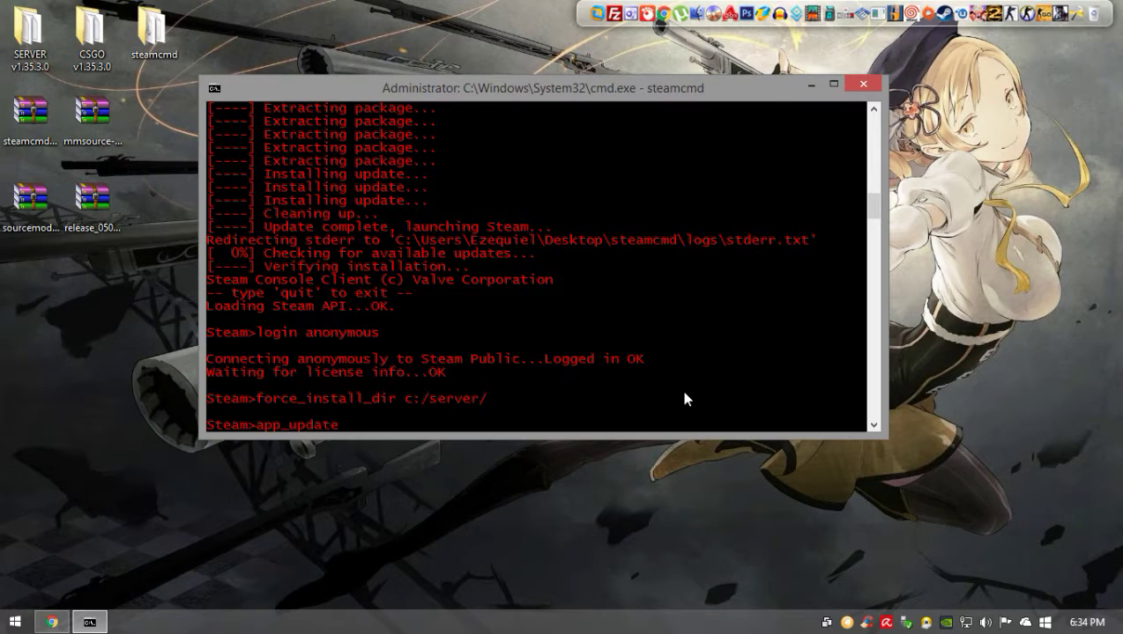
{"action": "type", "text": " 740 validate"}
{"action": "key", "text": "Return"}
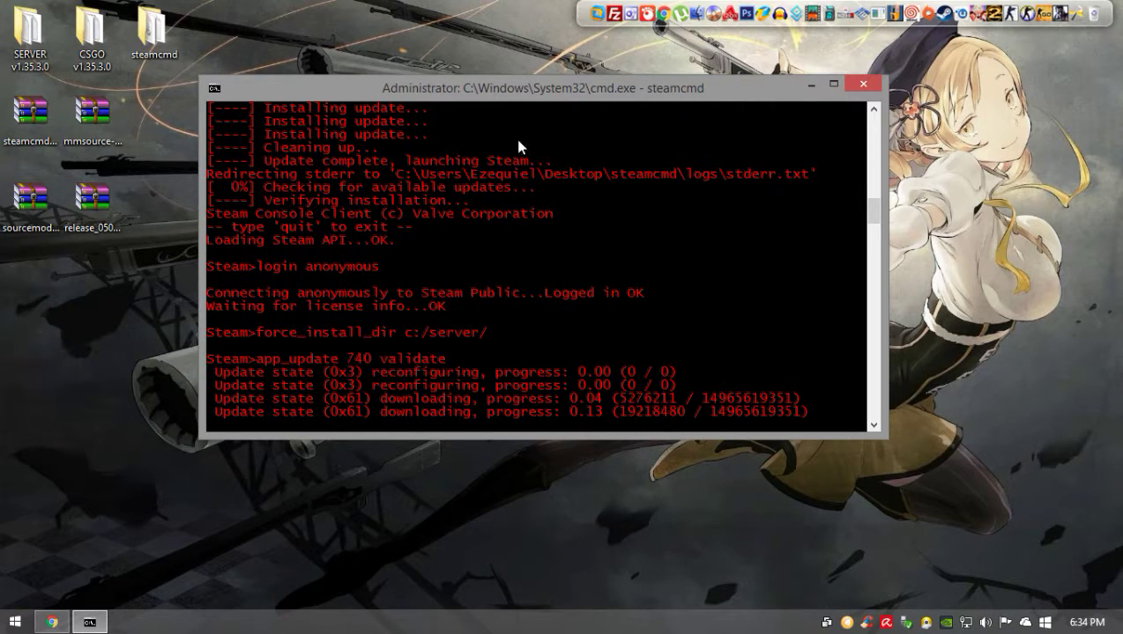
{"action": "left_click_drag", "start_coordinate": [509, 97], "coordinate": [529, 112]}
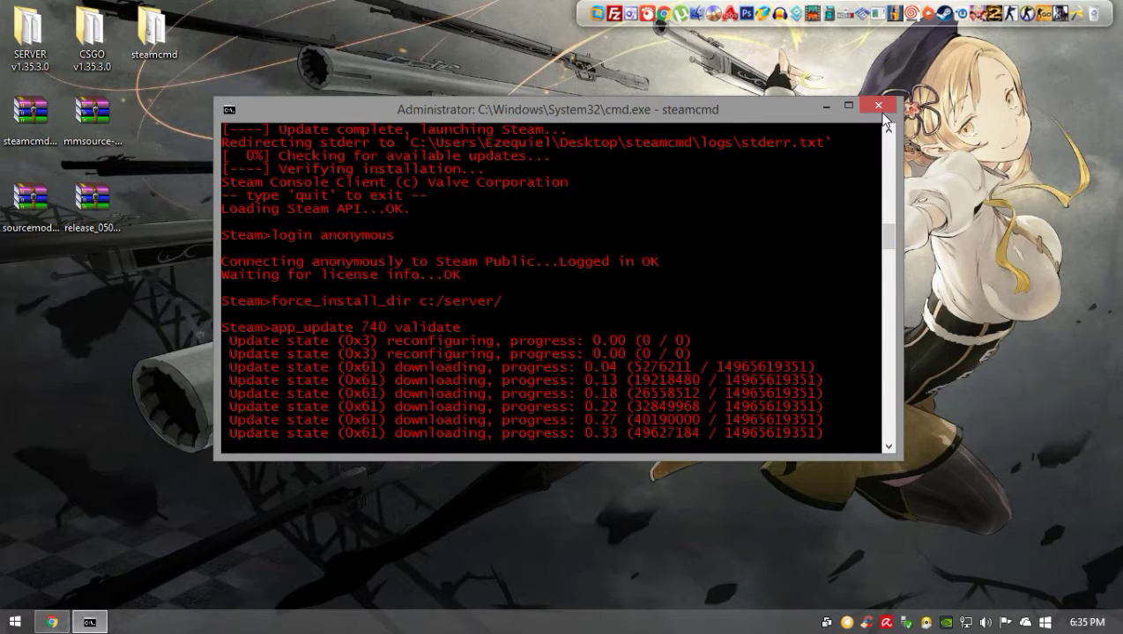
{"action": "right_click", "coordinate": [89, 623]}
{"action": "left_click", "coordinate": [88, 589]}
- Locate the server folder on Local Disk (C:) through This PC and close the file window
{"action": "left_click", "coordinate": [15, 622]}
{"action": "left_click", "coordinate": [271, 408]}
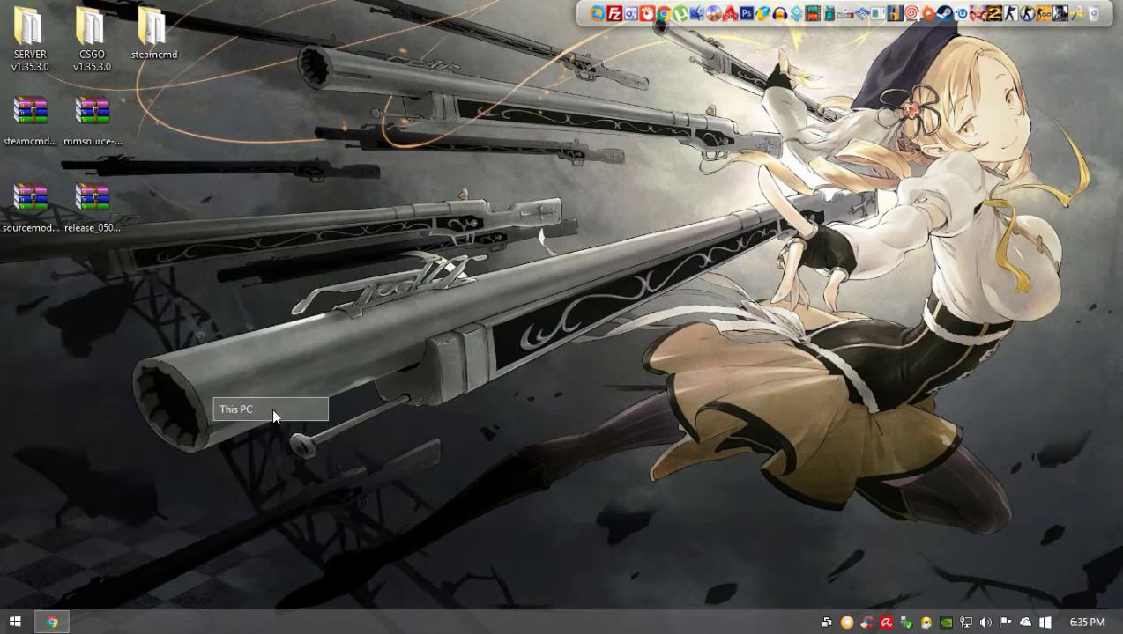
{"action": "double_click", "coordinate": [338, 391]}
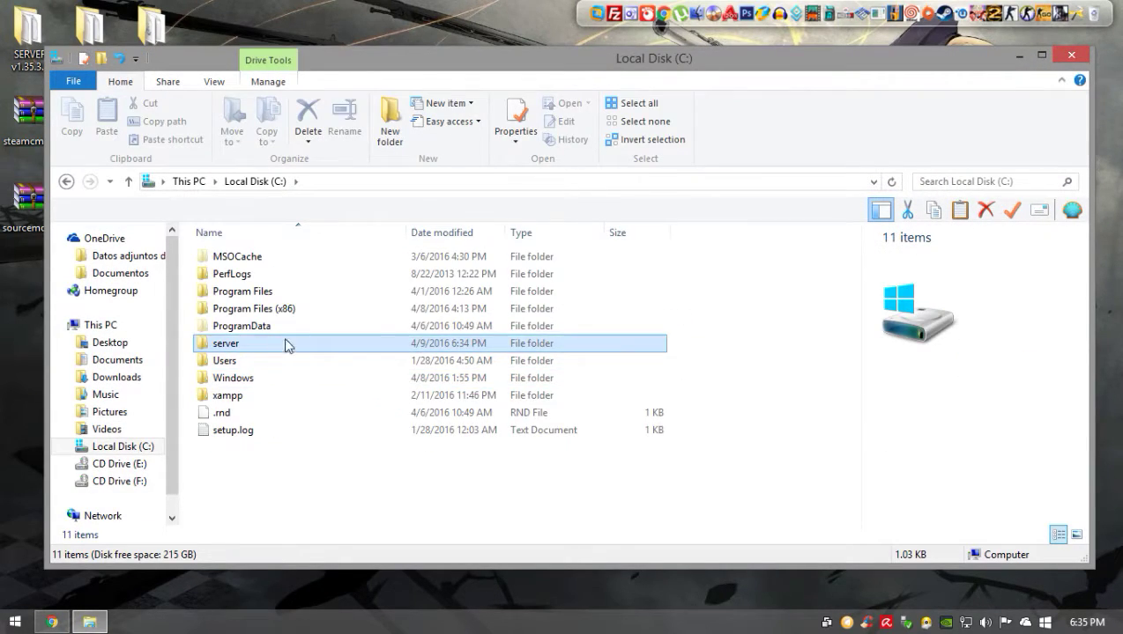
{"action": "left_click", "coordinate": [288, 343]}
{"action": "left_click", "coordinate": [1081, 60]}
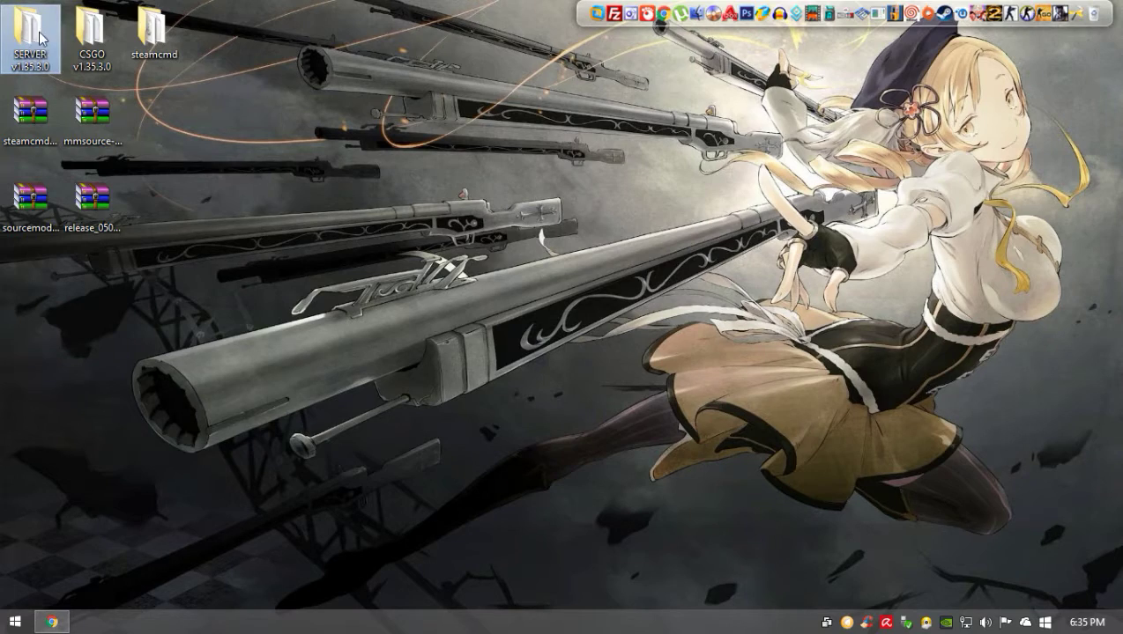
- Look through the files in the desktop folder SERVER v1.35.3.0 and close its window
{"action": "double_click", "coordinate": [31, 35]}
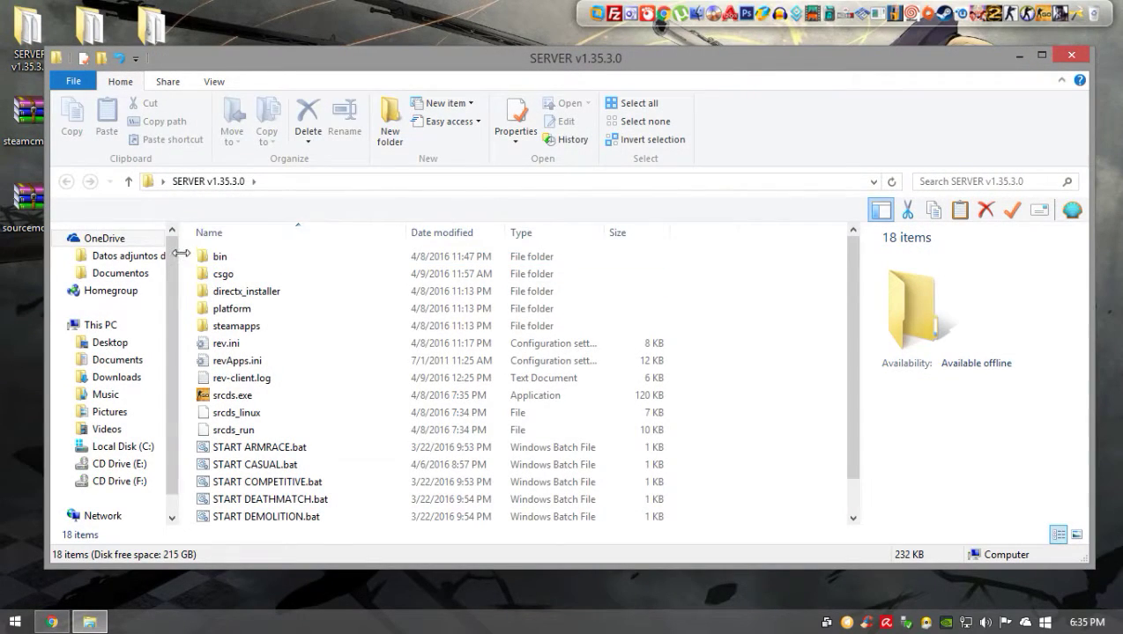
{"action": "left_click_drag", "start_coordinate": [197, 357], "coordinate": [169, 360]}
{"action": "key", "text": "ctrl+a"}
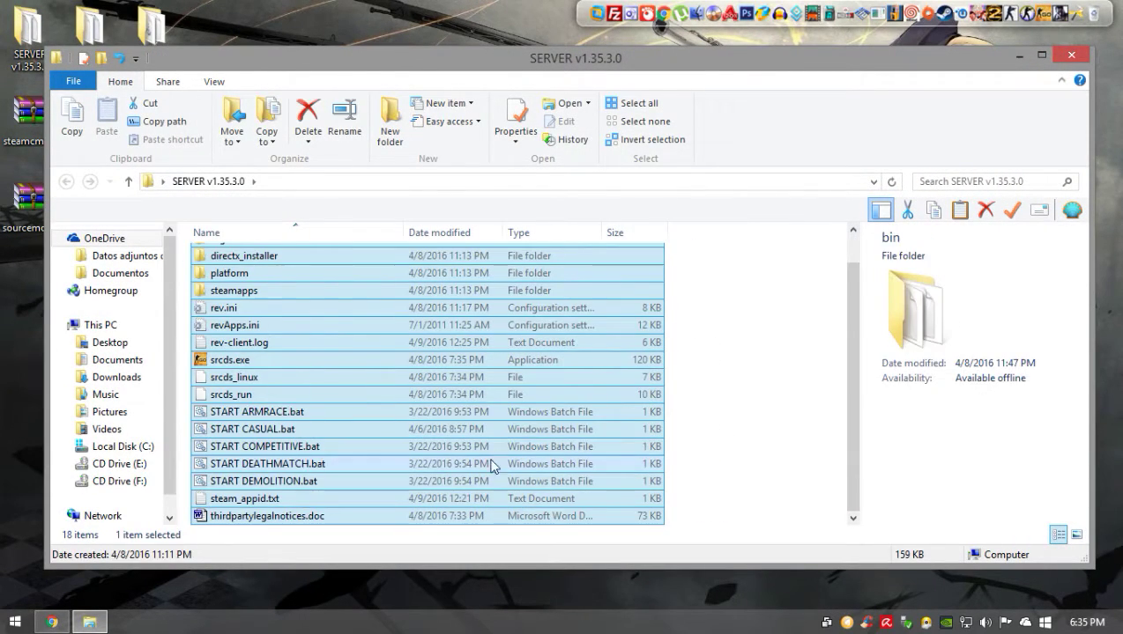
{"action": "left_click", "coordinate": [682, 388]}
{"action": "scroll", "coordinate": [696, 366], "scroll_direction": "up", "scroll_amount": 1}
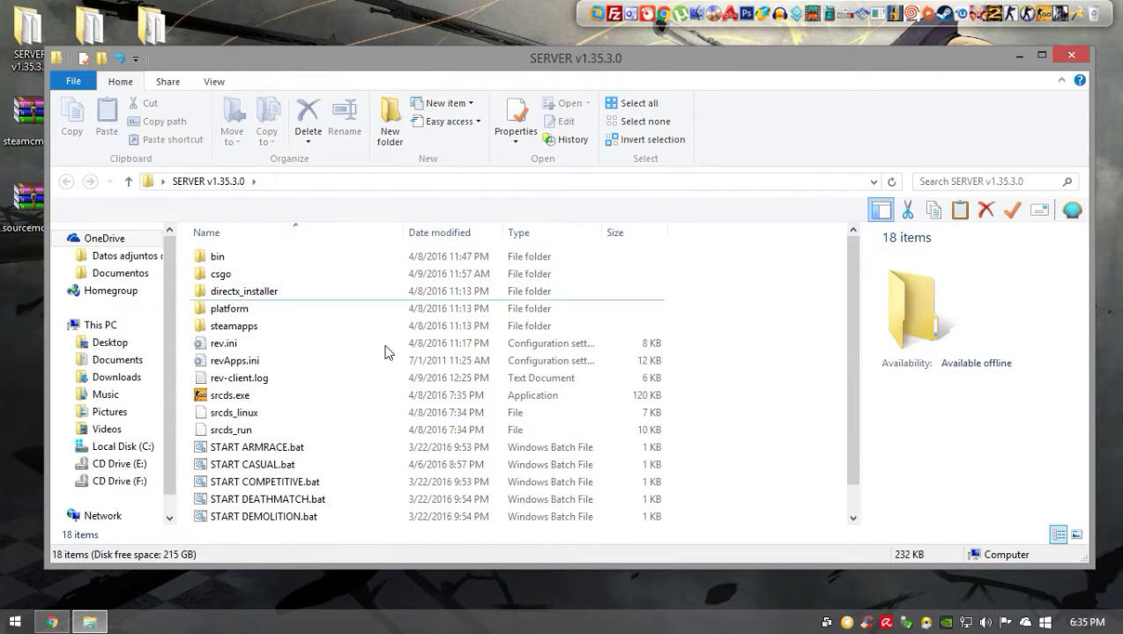
{"action": "left_click", "coordinate": [1071, 54]}
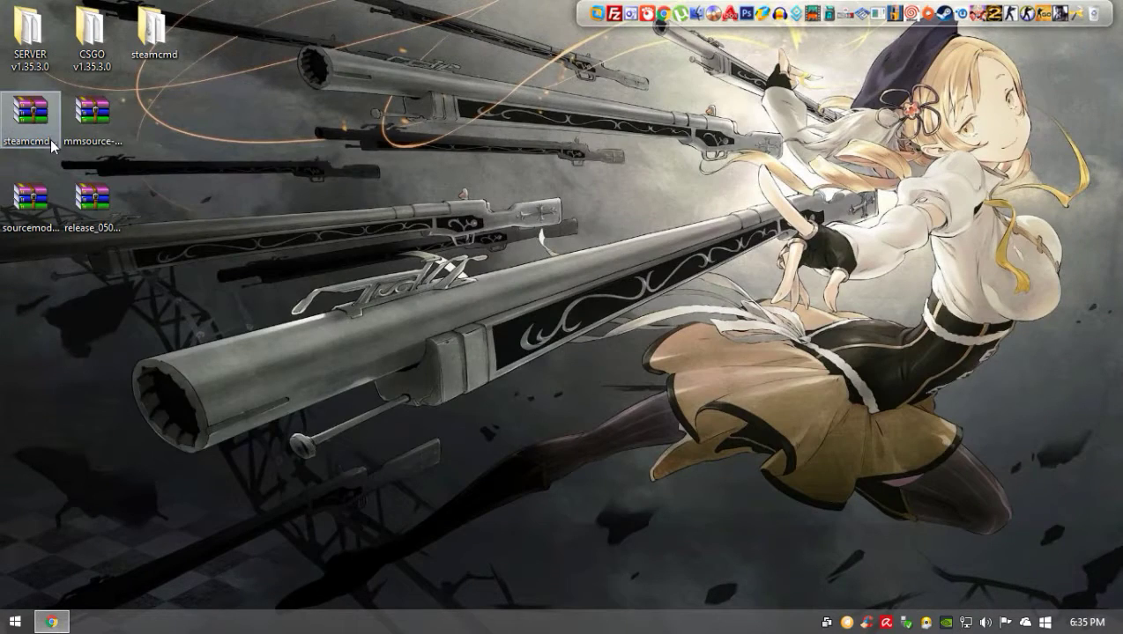
- Delete the steamcmd archive from the desktop and line up the sourcemod, mmsource and release archives in one row
{"action": "key", "text": "Delete"}
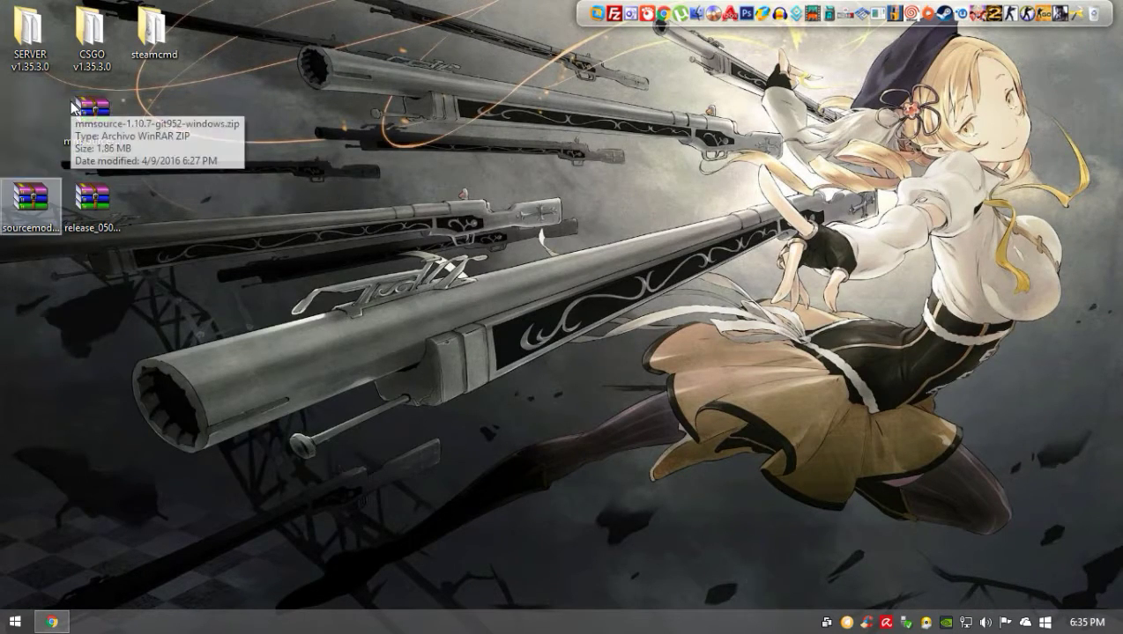
{"action": "left_click_drag", "start_coordinate": [88, 204], "coordinate": [219, 131]}
{"action": "left_click_drag", "start_coordinate": [95, 115], "coordinate": [92, 207]}
{"action": "left_click_drag", "start_coordinate": [220, 128], "coordinate": [162, 209]}
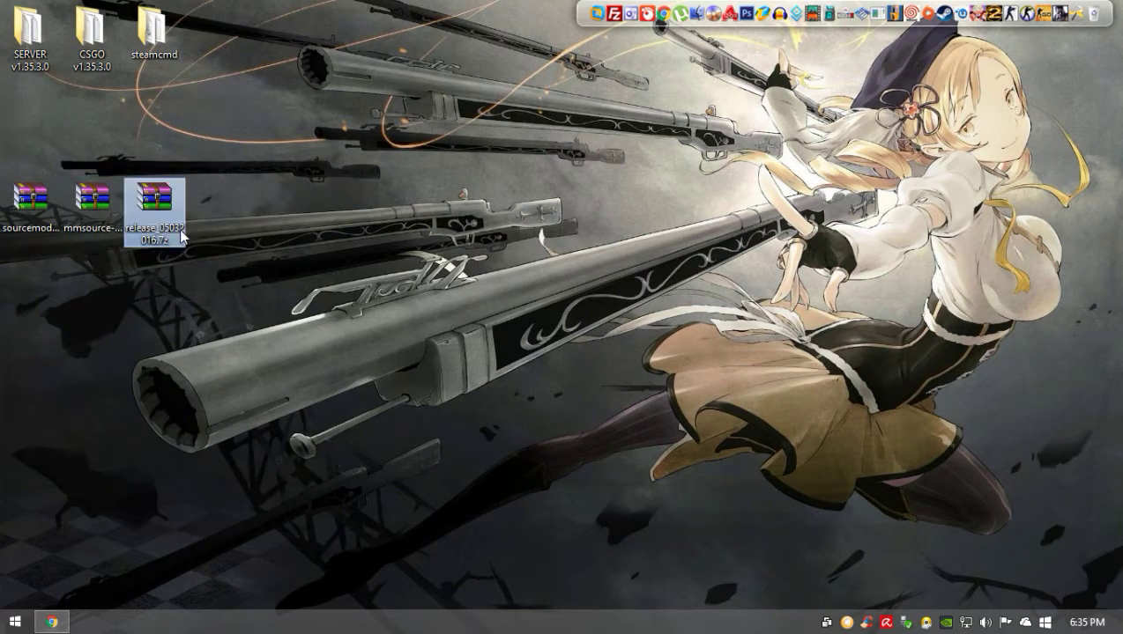
- Inspect the bin folder, steam_appid.txt, revApps.ini and rev.ini in the server folder of release_05032016.7z, and close the archive
{"action": "double_click", "coordinate": [161, 210]}
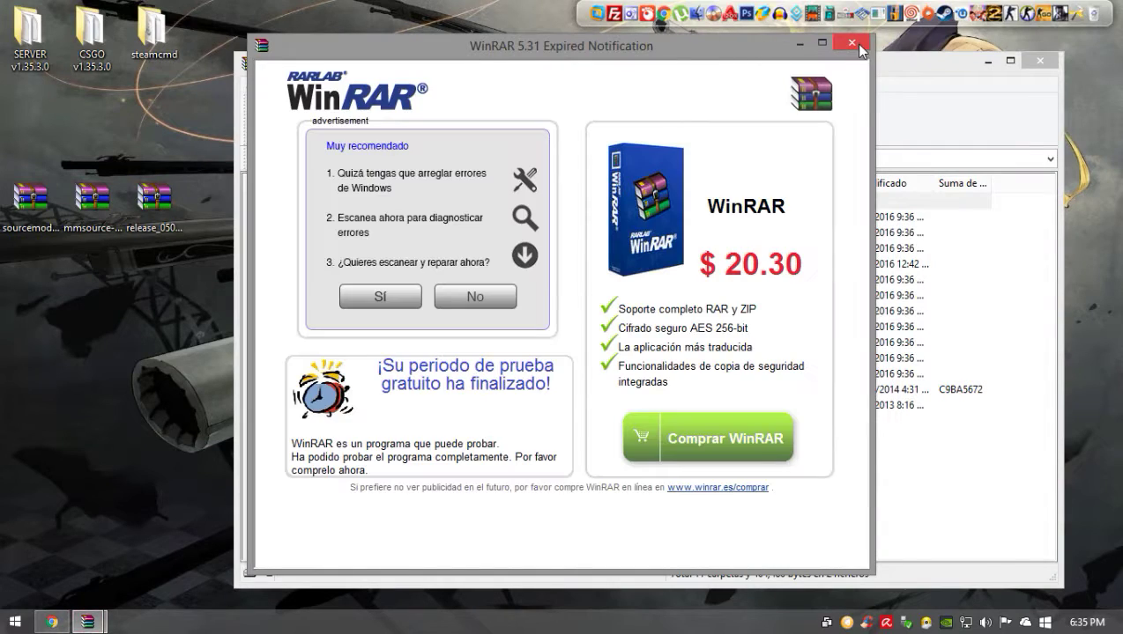
{"action": "left_click", "coordinate": [856, 44]}
{"action": "double_click", "coordinate": [277, 254]}
{"action": "left_click_drag", "start_coordinate": [328, 296], "coordinate": [309, 219]}
{"action": "left_click_drag", "start_coordinate": [383, 241], "coordinate": [335, 233]}
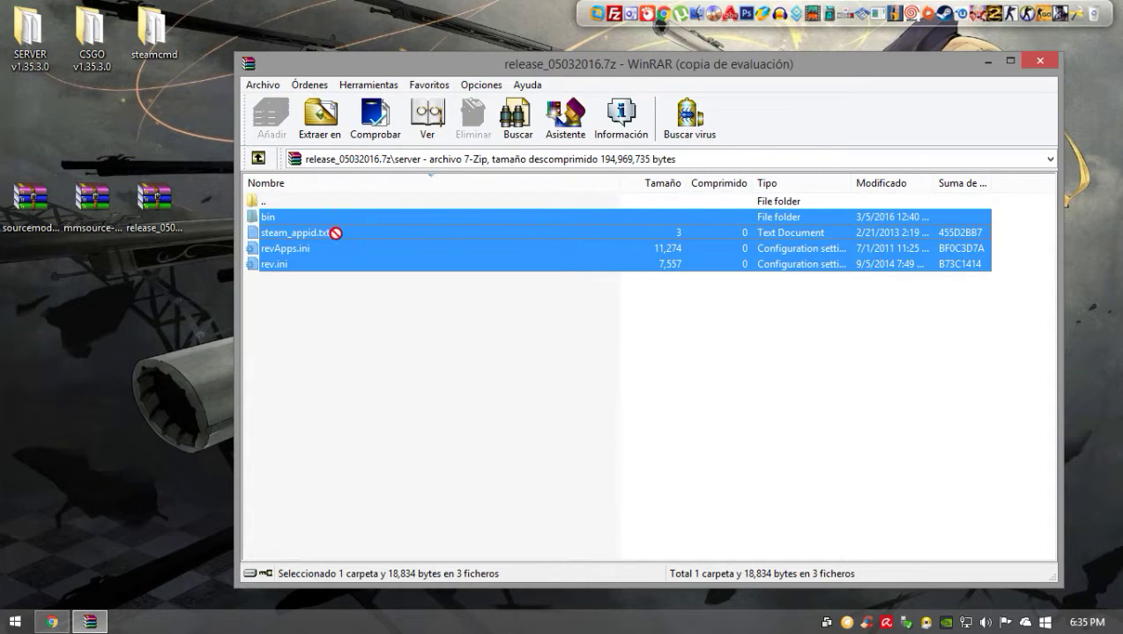
{"action": "left_click", "coordinate": [1045, 69]}
- Open rev.ini from the SERVER v1.35.3.0 folder and read through its settings down to the [GameServerNSNet] section
{"action": "double_click", "coordinate": [18, 36]}
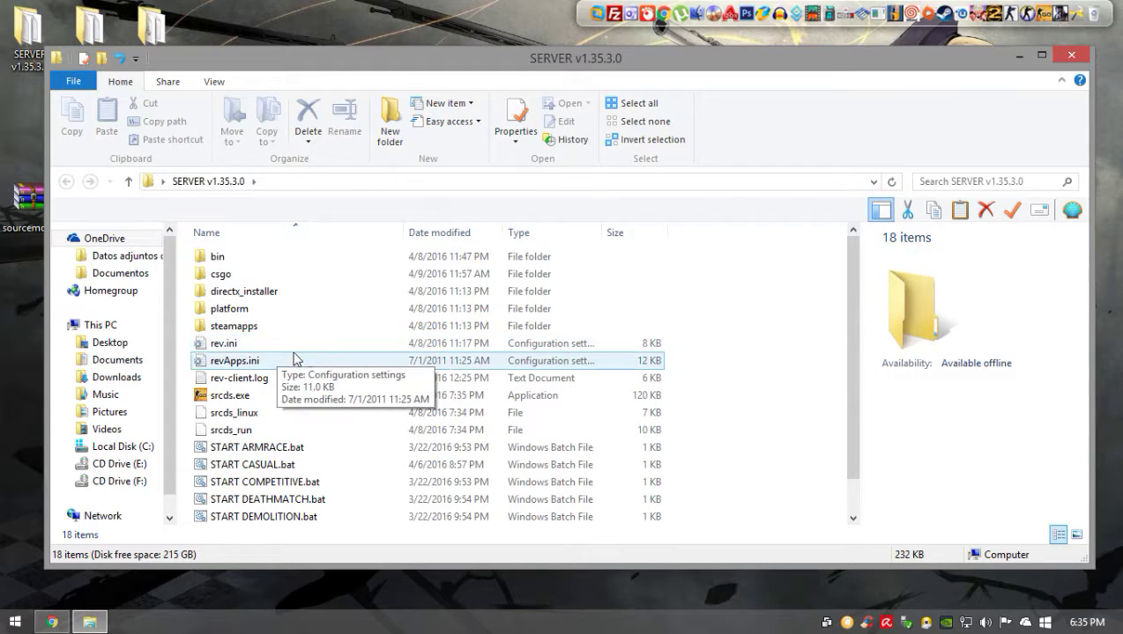
{"action": "double_click", "coordinate": [228, 346]}
{"action": "scroll", "coordinate": [323, 302], "scroll_direction": "down", "scroll_amount": 3}
{"action": "scroll", "coordinate": [322, 302], "scroll_direction": "up", "scroll_amount": 3}
{"action": "scroll", "coordinate": [323, 305], "scroll_direction": "down", "scroll_amount": 15}
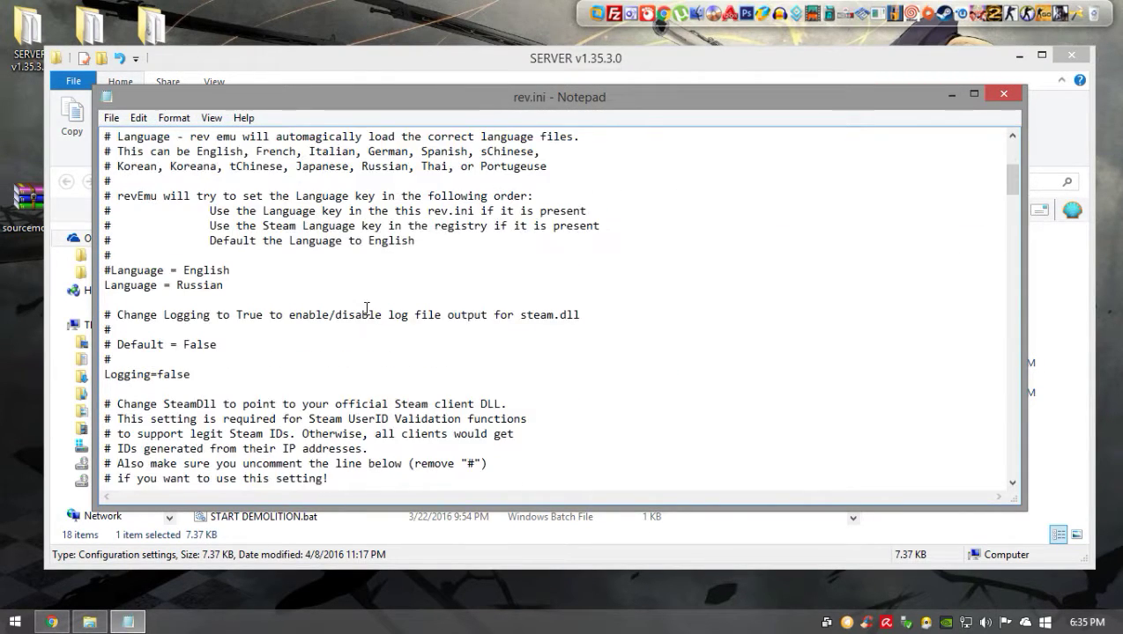
{"action": "scroll", "coordinate": [348, 319], "scroll_direction": "down", "scroll_amount": 14}
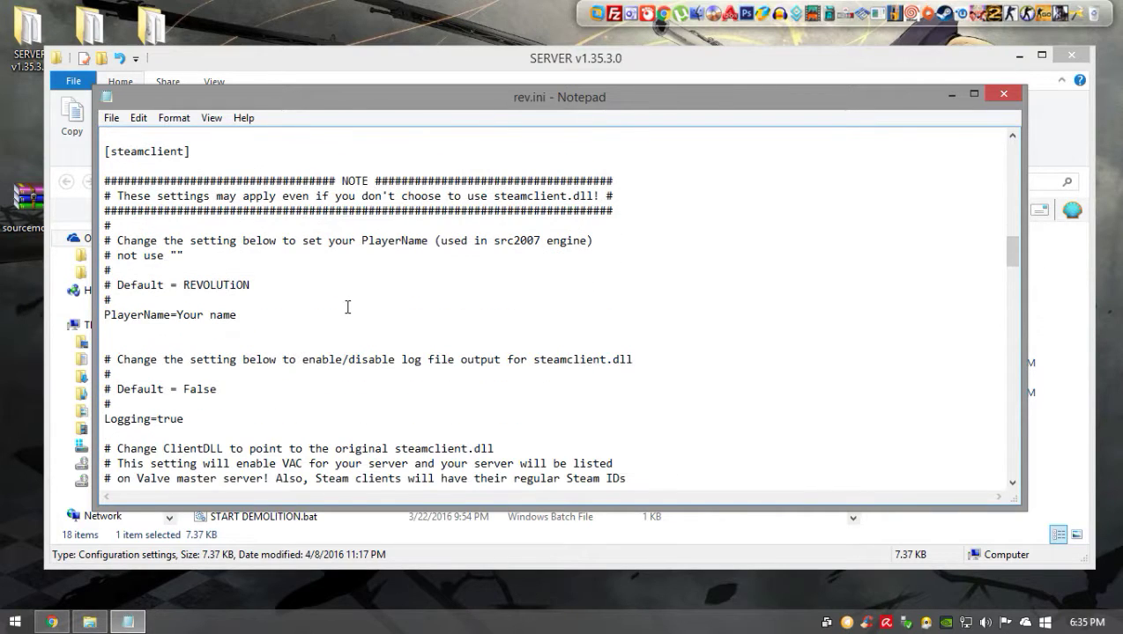
{"action": "scroll", "coordinate": [348, 305], "scroll_direction": "down", "scroll_amount": 8}
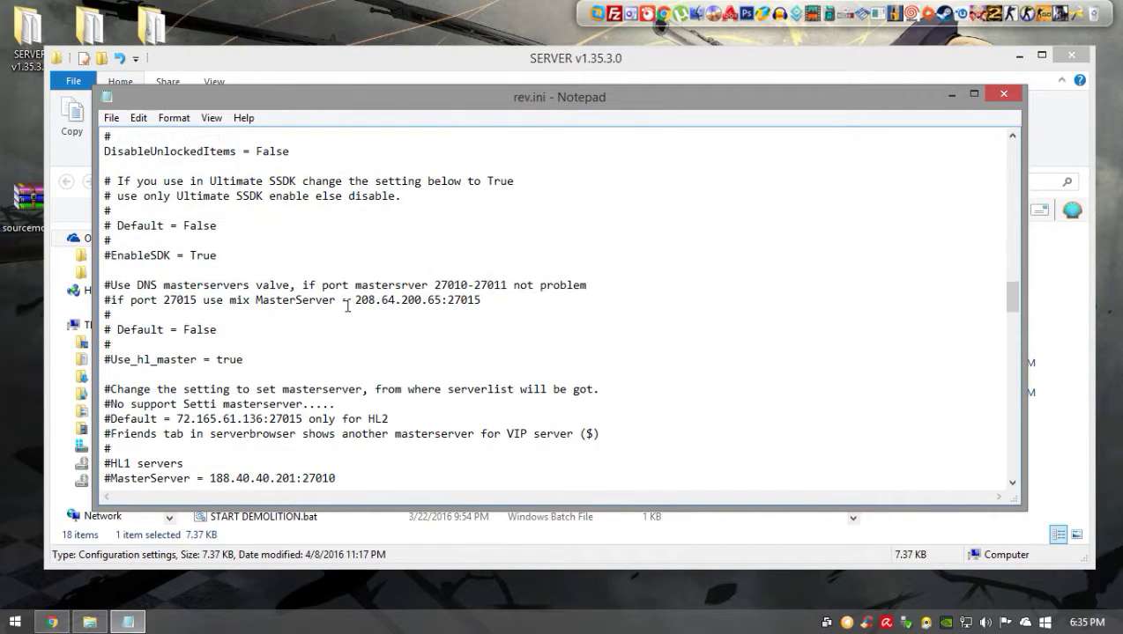
{"action": "scroll", "coordinate": [348, 305], "scroll_direction": "down", "scroll_amount": 13}
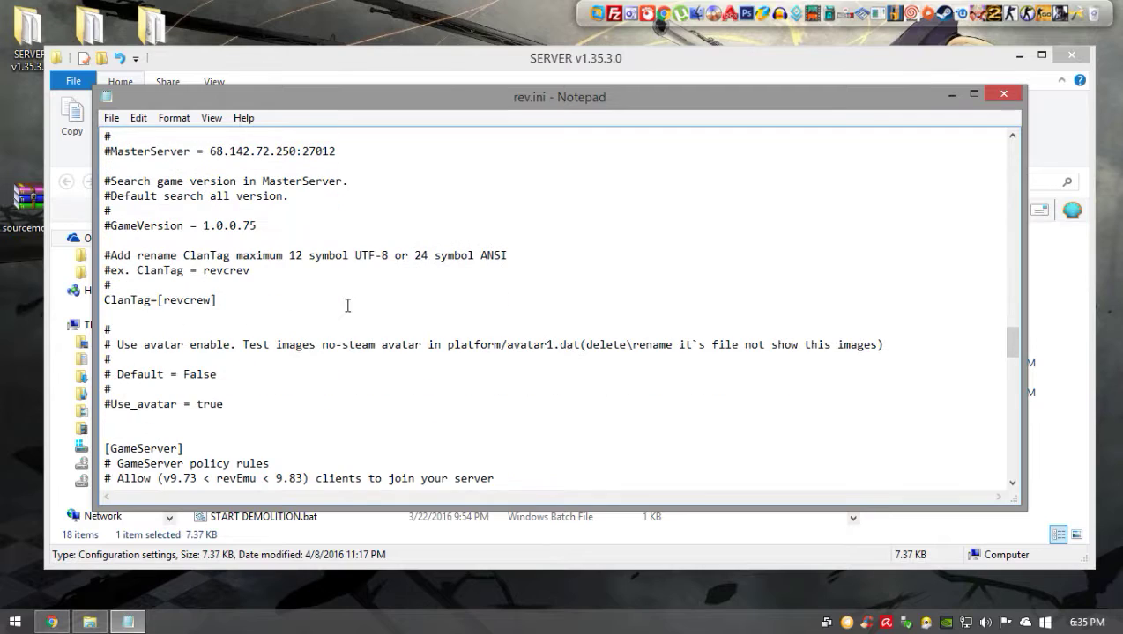
{"action": "scroll", "coordinate": [348, 305], "scroll_direction": "down", "scroll_amount": 10}
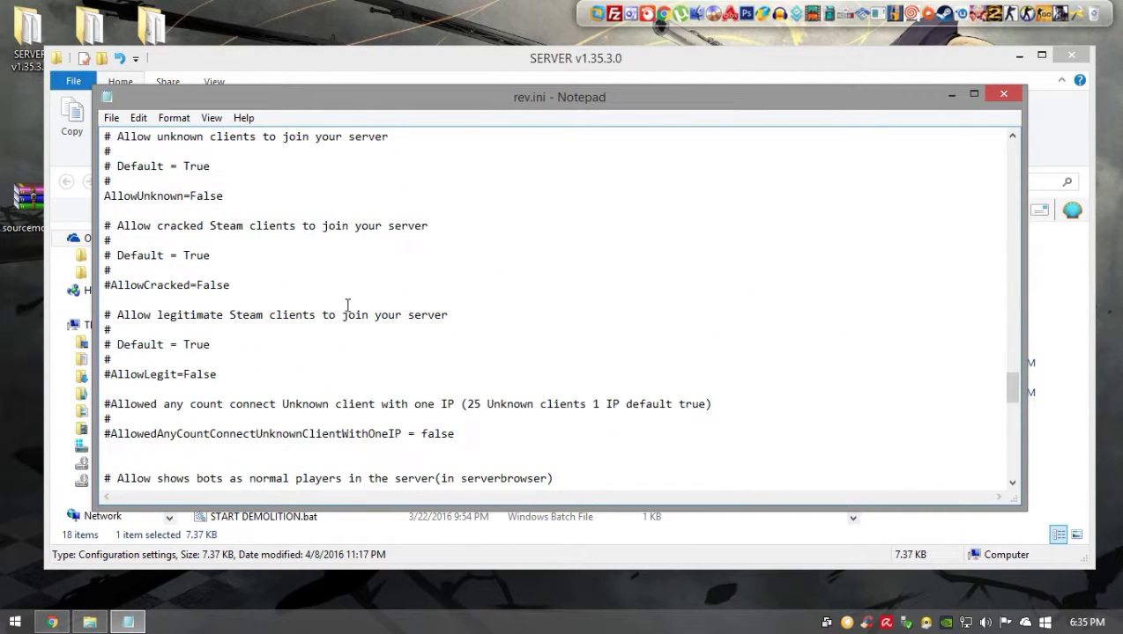
{"action": "scroll", "coordinate": [348, 305], "scroll_direction": "down", "scroll_amount": 7}
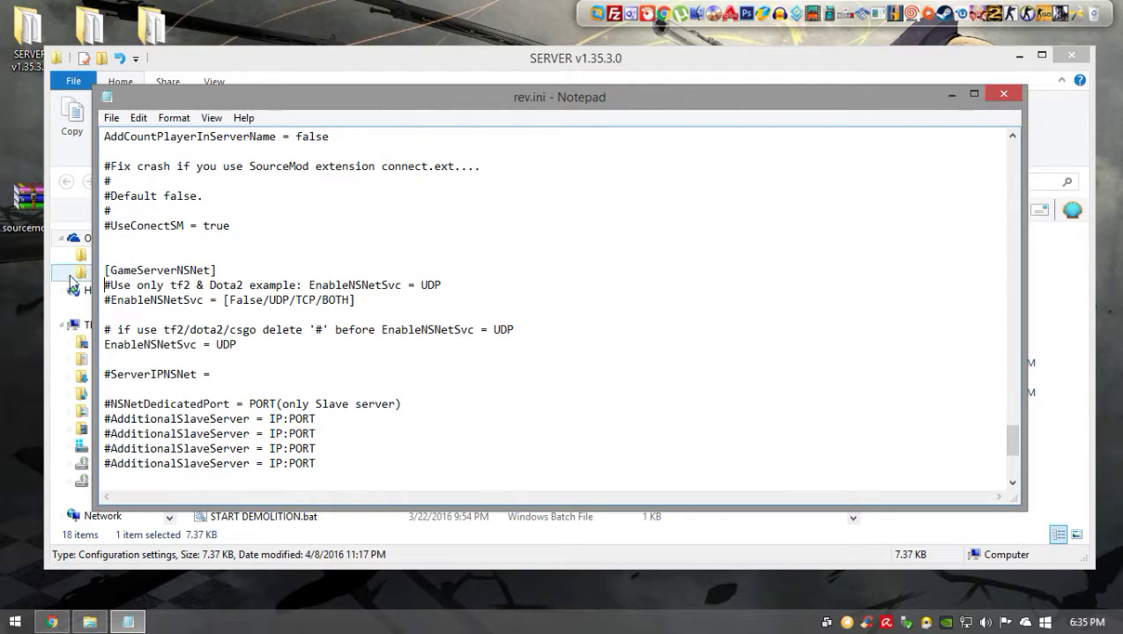
- Examine the [GameServerNSNet] section of rev.ini, especially whether the EnableNSNetSvc = UDP line is uncommented
{"action": "left_click_drag", "start_coordinate": [229, 269], "coordinate": [73, 269]}
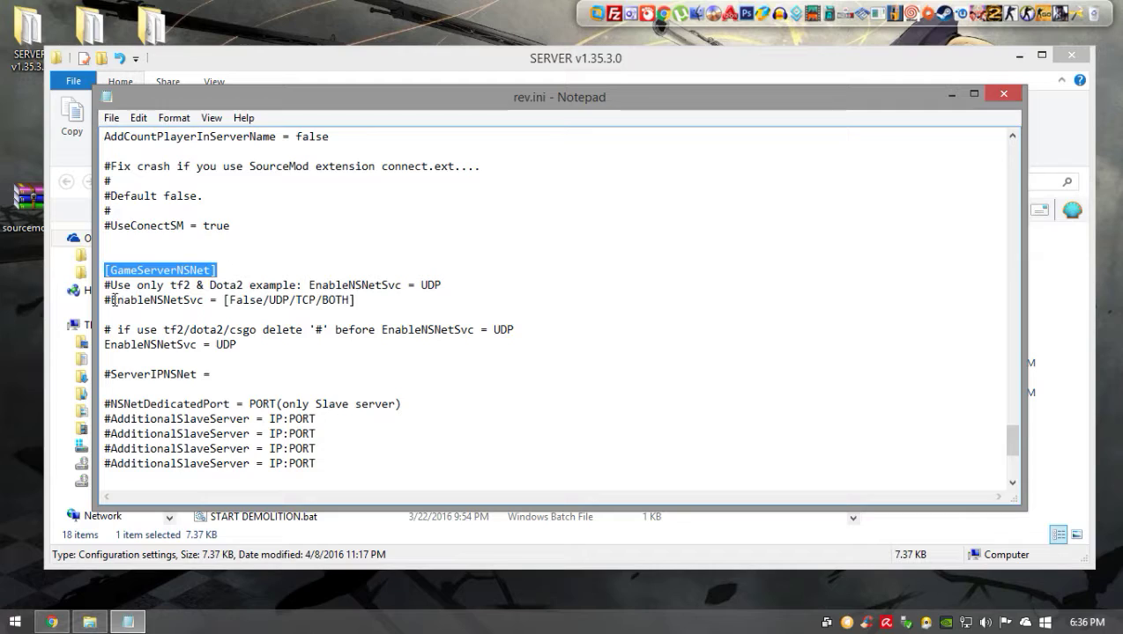
{"action": "left_click", "coordinate": [101, 347]}
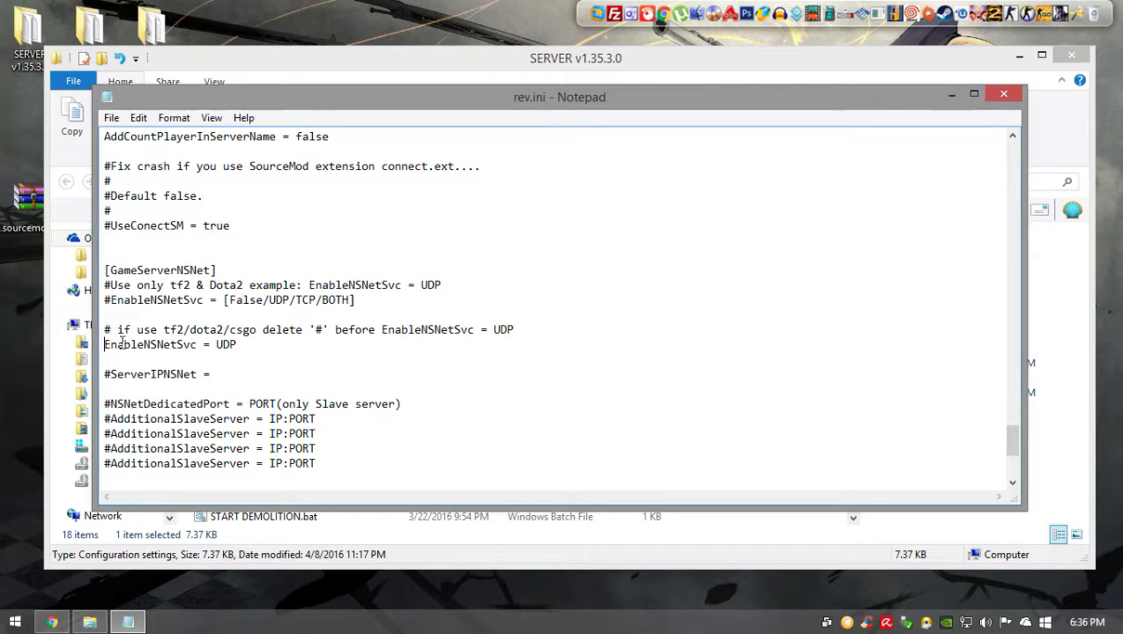
{"action": "left_click_drag", "start_coordinate": [246, 349], "coordinate": [111, 352]}
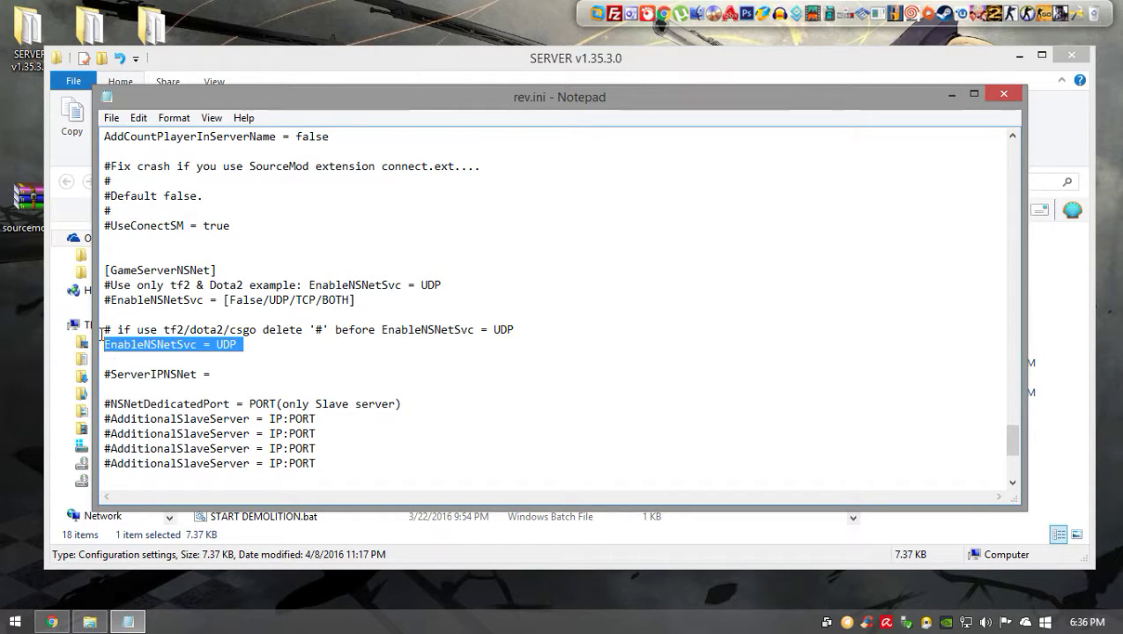
{"action": "left_click_drag", "start_coordinate": [110, 329], "coordinate": [104, 331]}
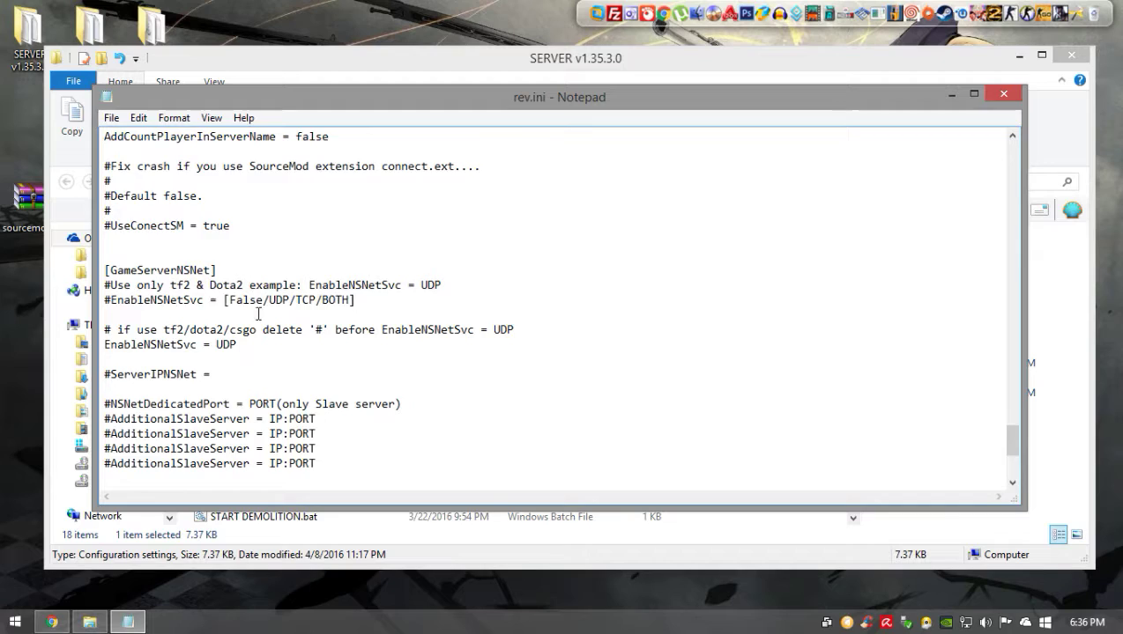
- Examine the DisableUnlockedItems line in rev.ini and close the file
{"action": "scroll", "coordinate": [258, 314], "scroll_direction": "up", "scroll_amount": 15}
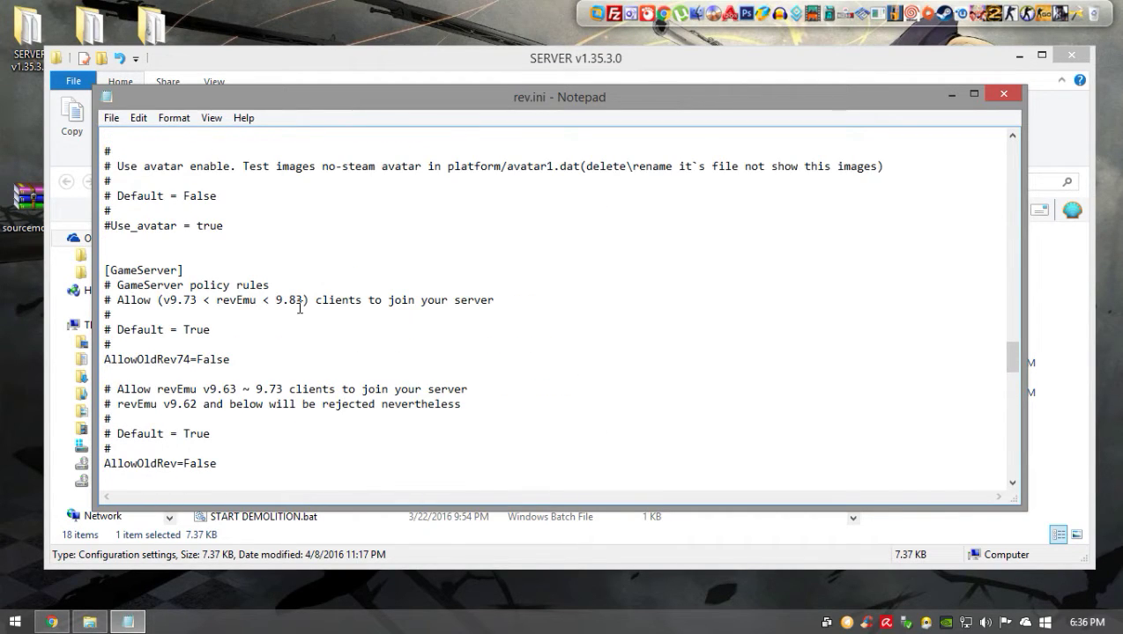
{"action": "scroll", "coordinate": [300, 306], "scroll_direction": "up", "scroll_amount": 20}
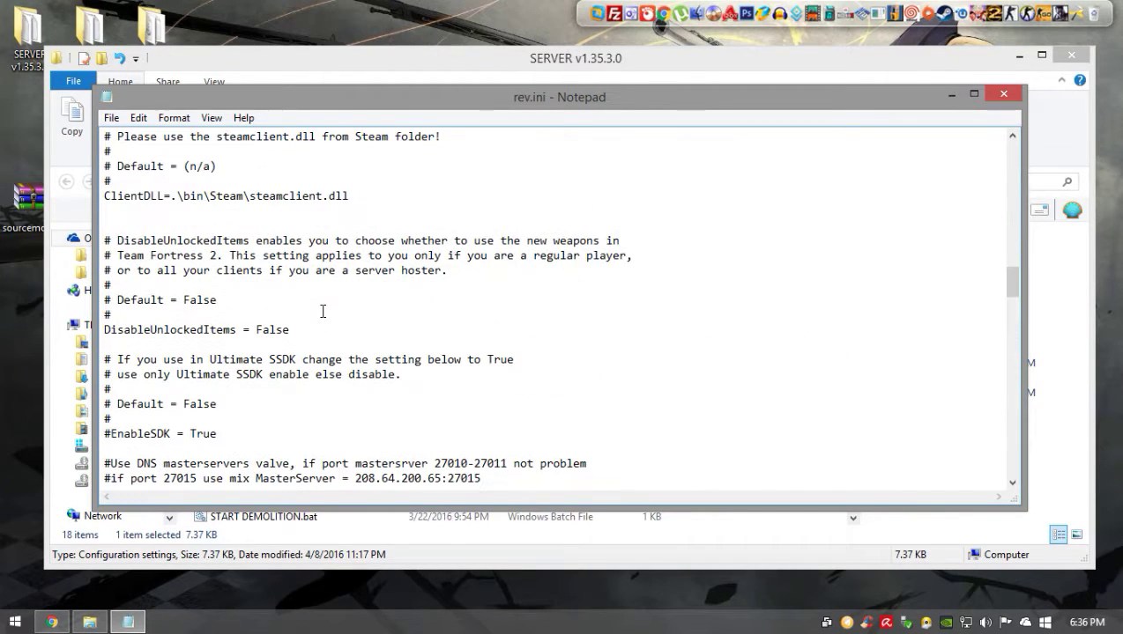
{"action": "scroll", "coordinate": [323, 311], "scroll_direction": "down", "scroll_amount": 1}
{"action": "mouse_move", "coordinate": [130, 287]}
{"action": "left_mouse_down"}
{"action": "mouse_move", "coordinate": [306, 288]}
{"action": "mouse_move", "coordinate": [152, 288]}
{"action": "left_mouse_up"}
{"action": "left_click_drag", "start_coordinate": [306, 288], "coordinate": [62, 286]}
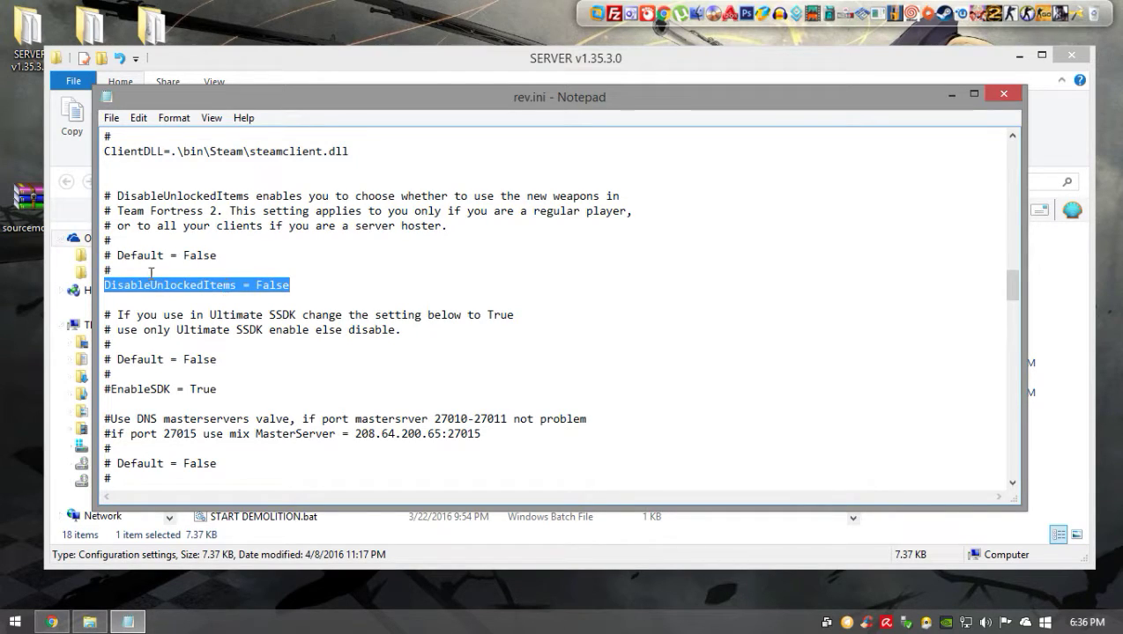
{"action": "left_click", "coordinate": [123, 285]}
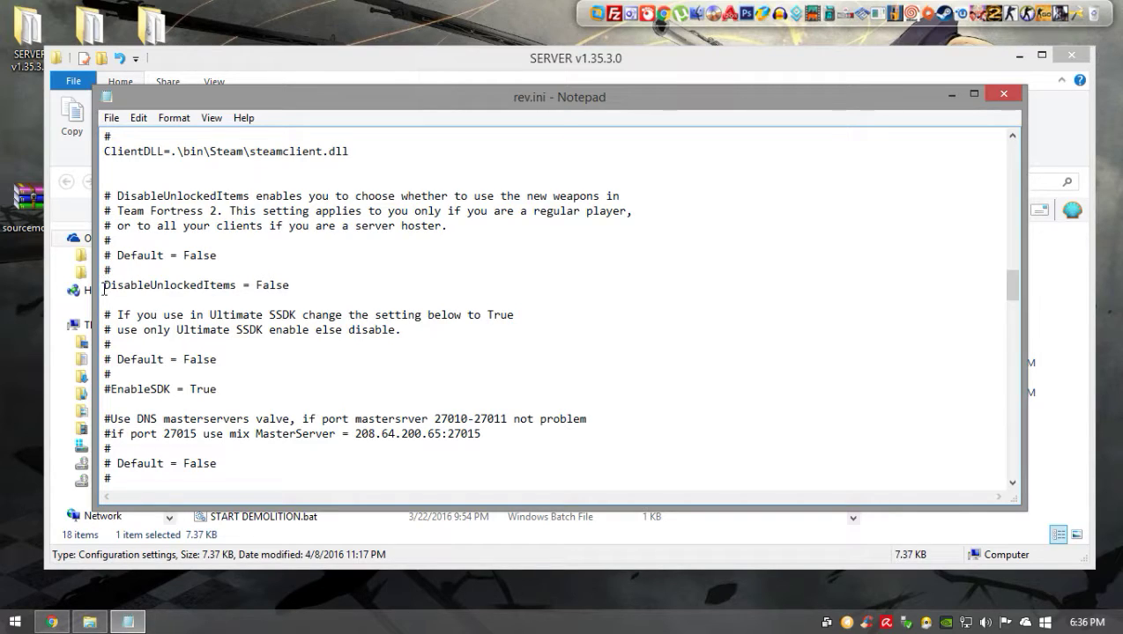
{"action": "double_click", "coordinate": [271, 286]}
{"action": "left_click_drag", "start_coordinate": [319, 288], "coordinate": [2, 291]}
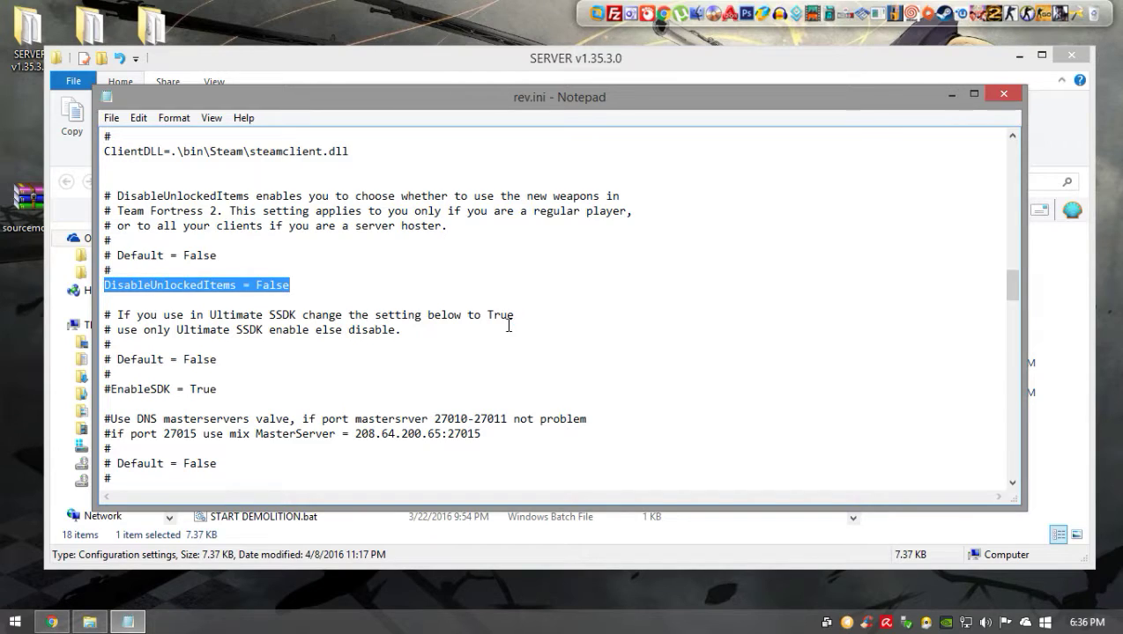
{"action": "left_click", "coordinate": [1005, 94]}
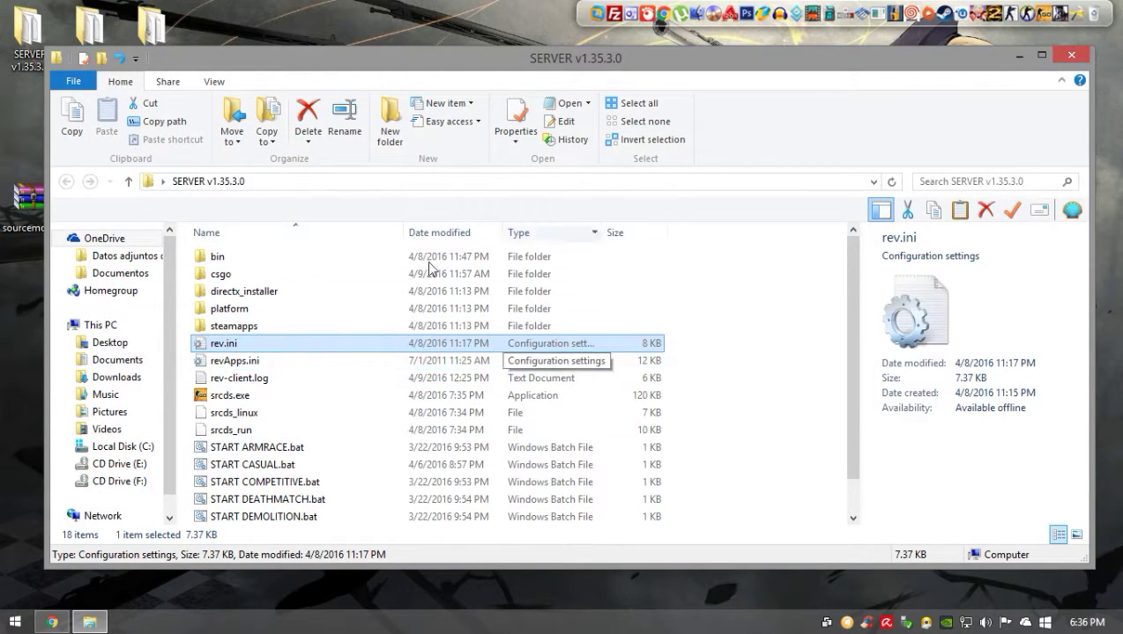
{"action": "left_click_drag", "start_coordinate": [623, 60], "coordinate": [653, 80]}
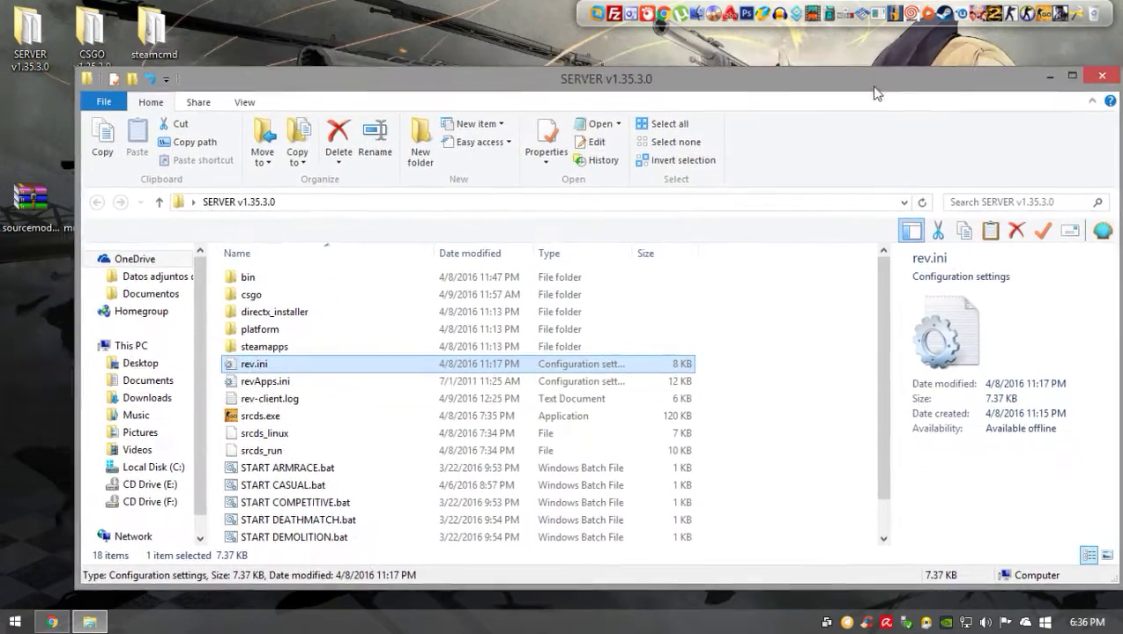
{"action": "left_click_drag", "start_coordinate": [874, 86], "coordinate": [822, 54]}
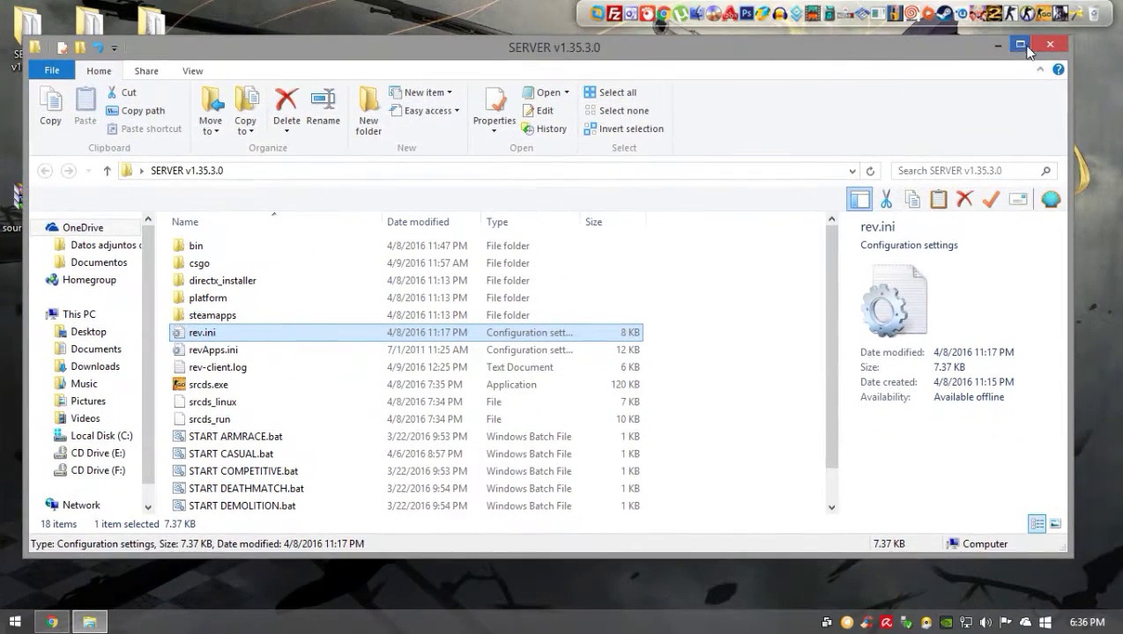
- Extract the addons and cfg folders from the sourcemod and mmsource archives onto the desktop, then close both archives
{"action": "left_click", "coordinate": [994, 45]}
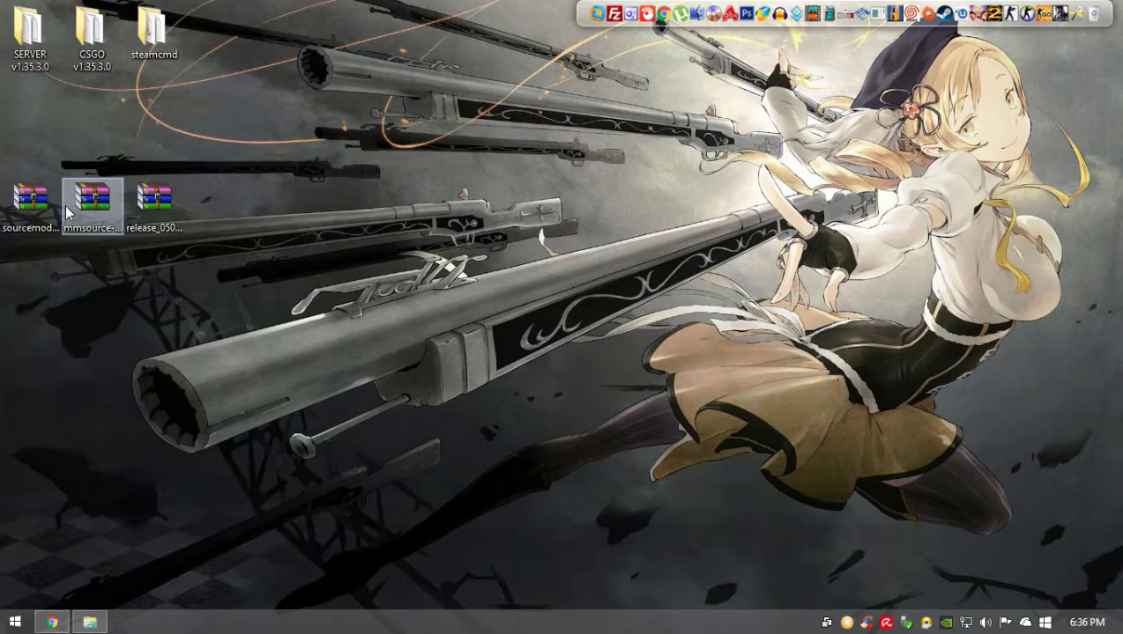
{"action": "left_click", "coordinate": [30, 201]}
{"action": "double_click", "coordinate": [95, 207]}
{"action": "left_click_drag", "start_coordinate": [282, 218], "coordinate": [30, 291]}
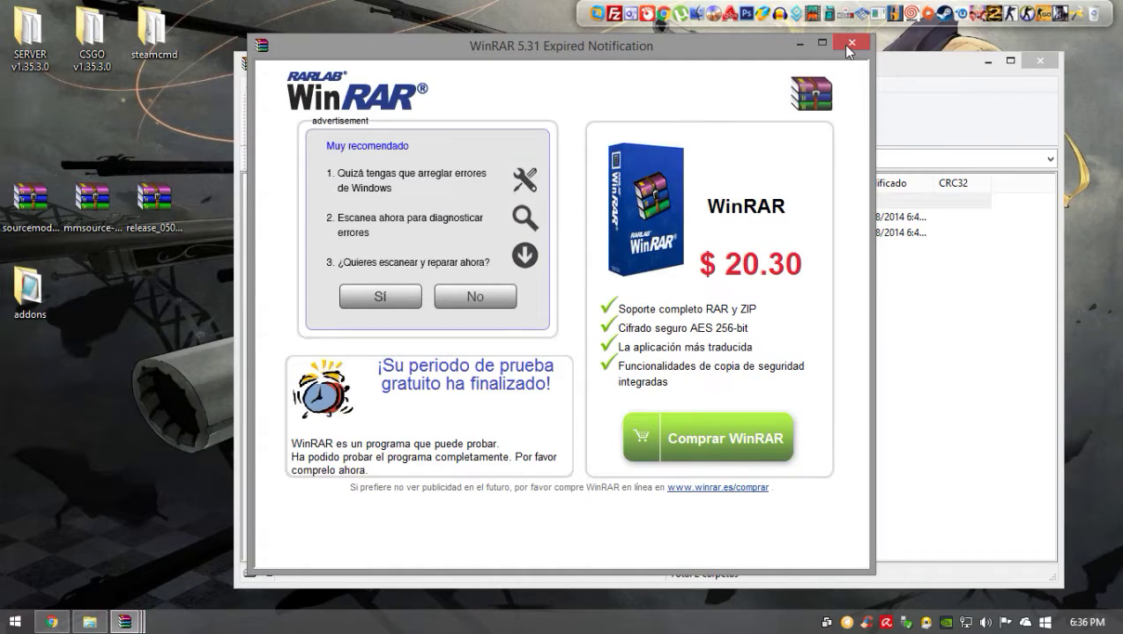
{"action": "left_click", "coordinate": [847, 45]}
{"action": "left_click_drag", "start_coordinate": [341, 315], "coordinate": [88, 404]}
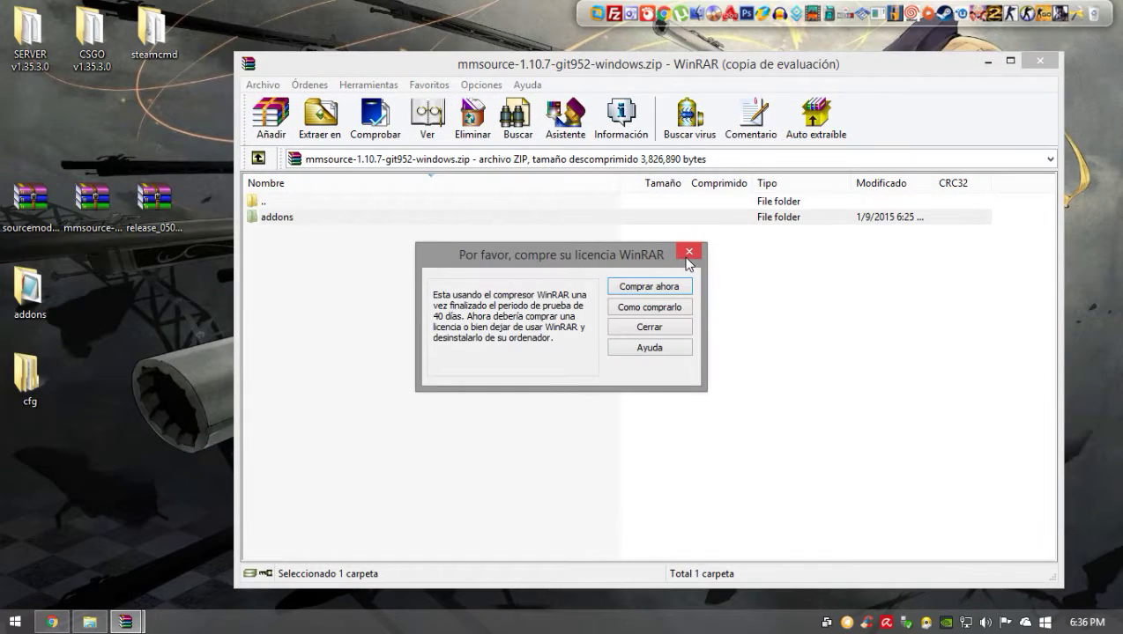
{"action": "left_click", "coordinate": [688, 253]}
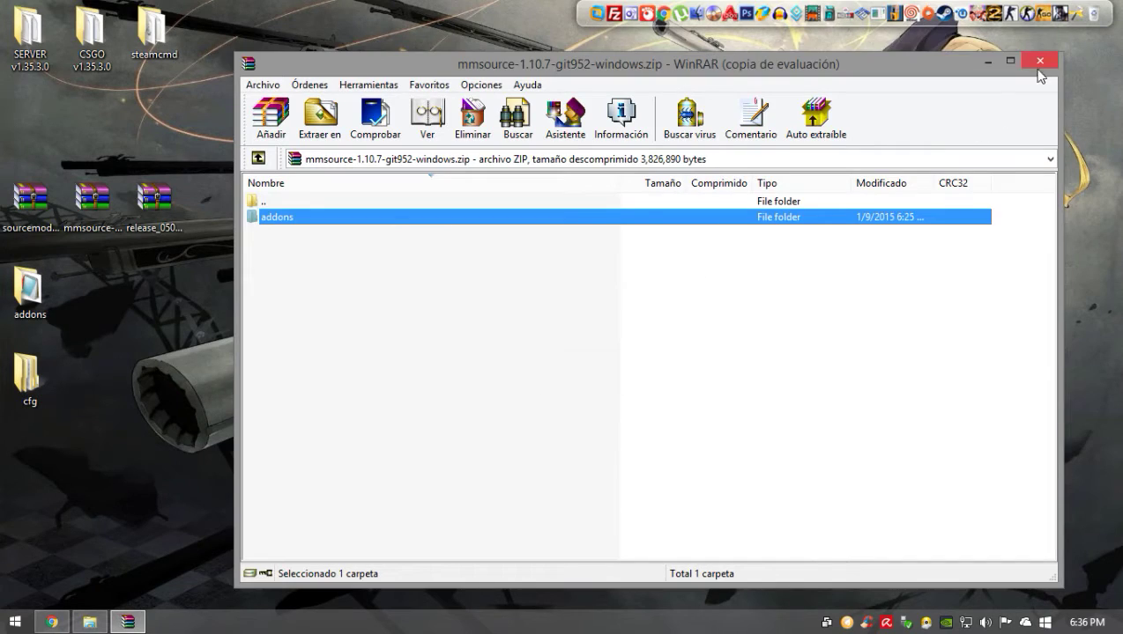
{"action": "left_click", "coordinate": [1040, 60]}
- Copy the desktop addons and cfg folders and try to paste them into the csgo folder of SERVER v1.35.3.0
{"action": "right_click", "coordinate": [43, 323]}
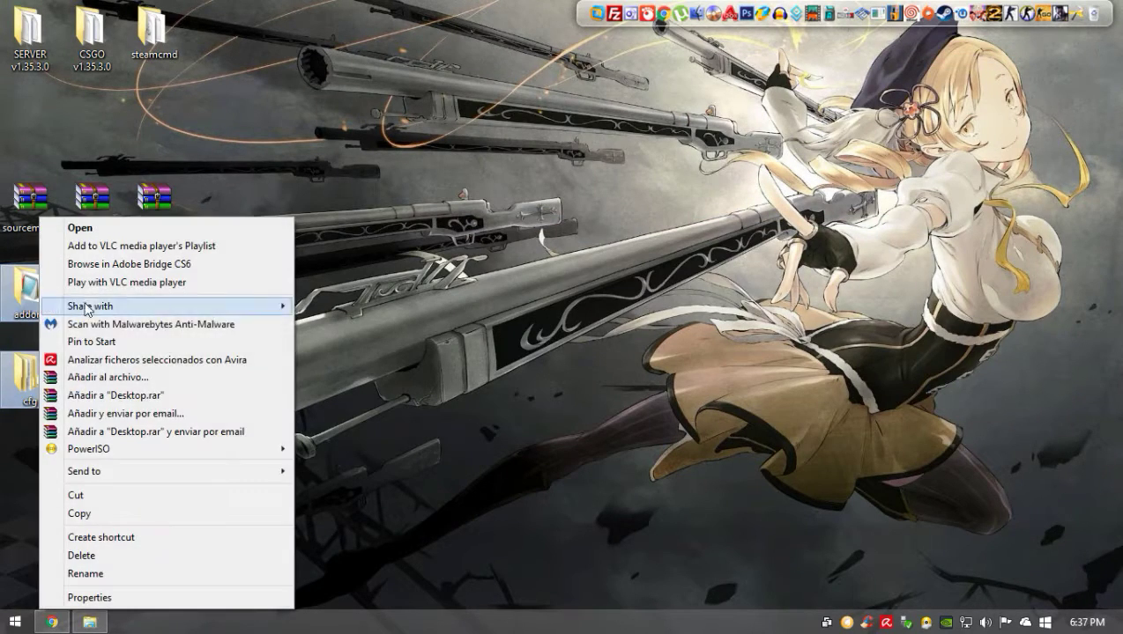
{"action": "left_click", "coordinate": [104, 241]}
{"action": "double_click", "coordinate": [29, 31]}
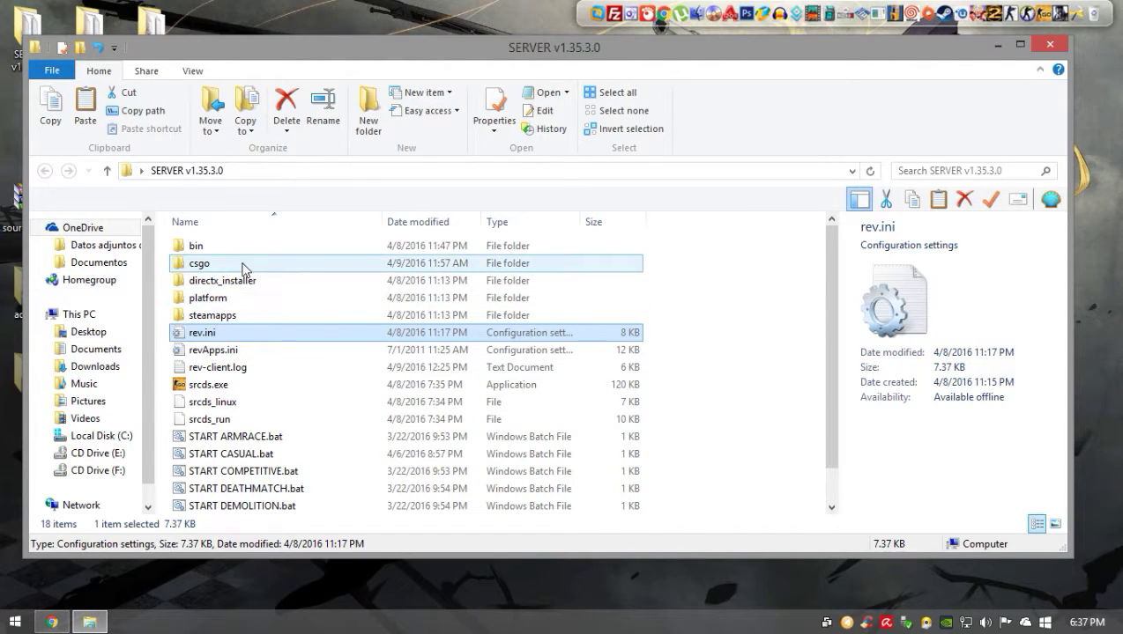
{"action": "left_click", "coordinate": [198, 267]}
{"action": "double_click", "coordinate": [210, 267]}
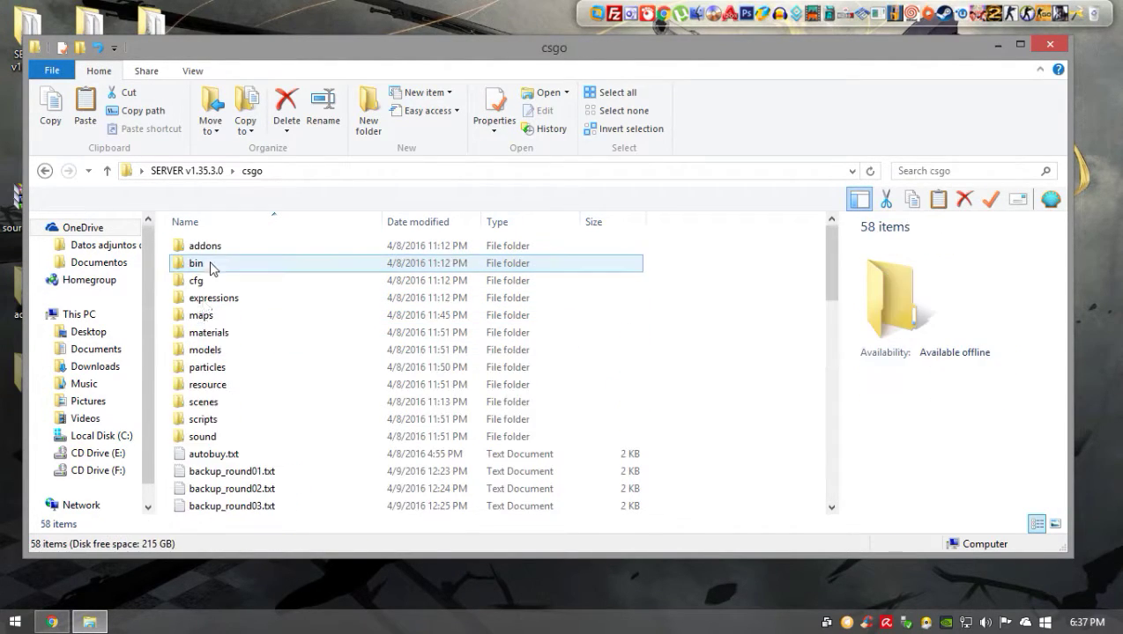
{"action": "right_click", "coordinate": [702, 275]}
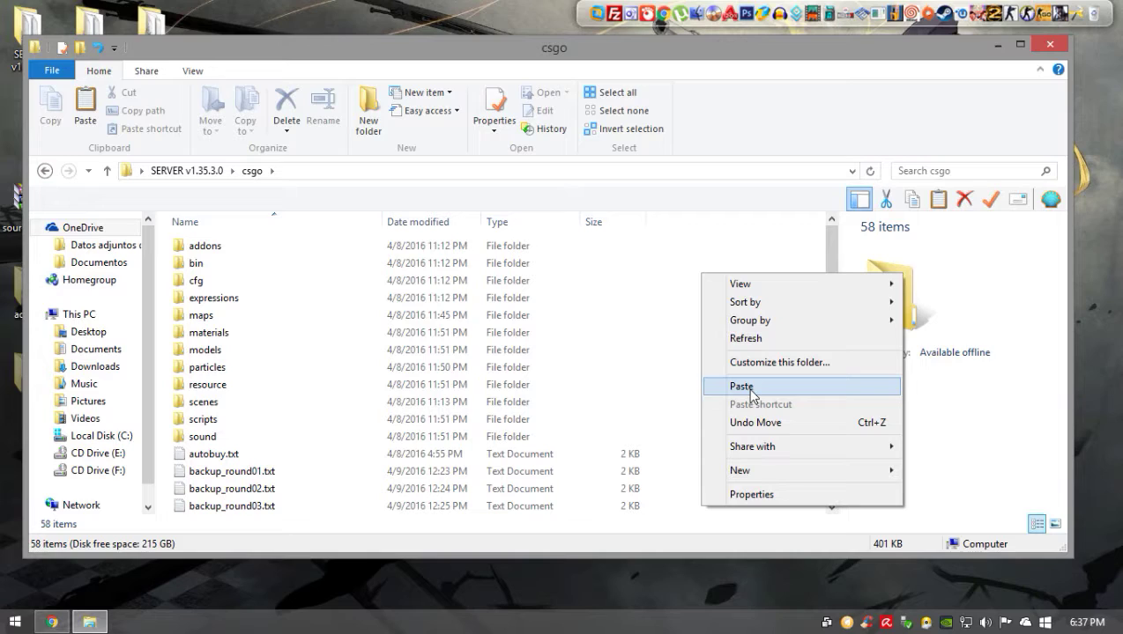
{"action": "left_click", "coordinate": [236, 249]}
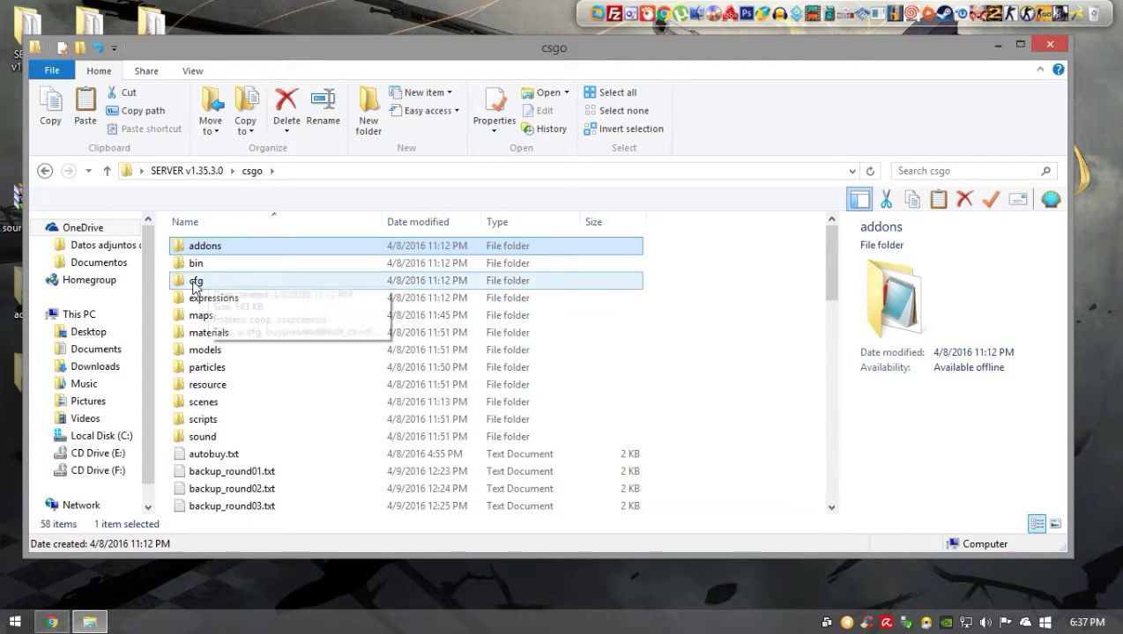
{"action": "left_click", "coordinate": [277, 280]}
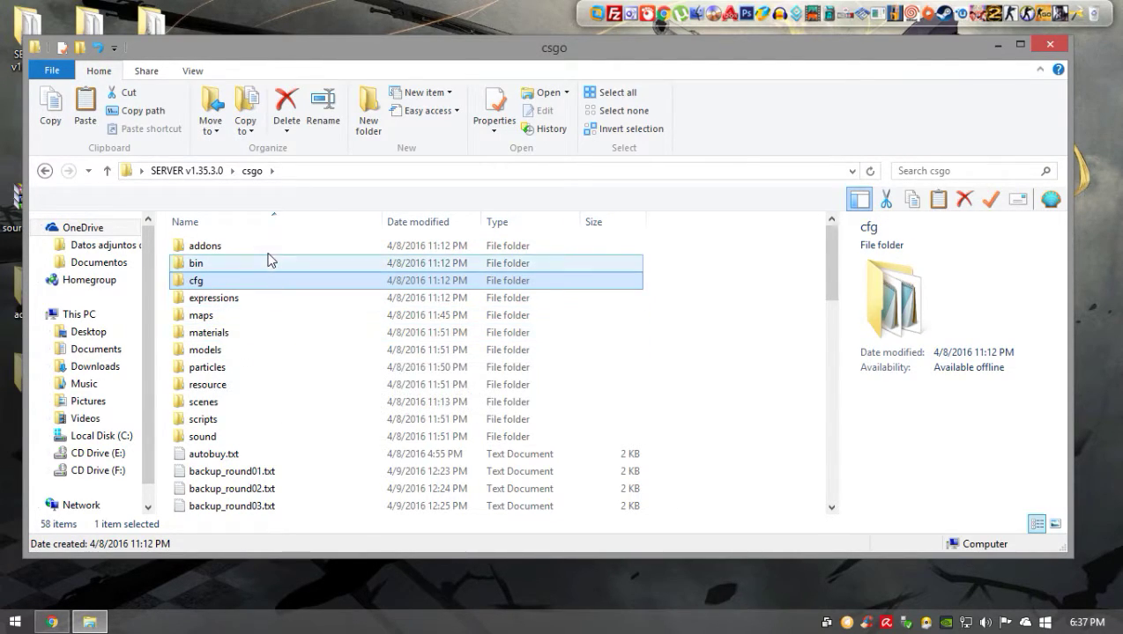
- Browse the cfg folder inside csgo and locate server.cfg
{"action": "double_click", "coordinate": [221, 282]}
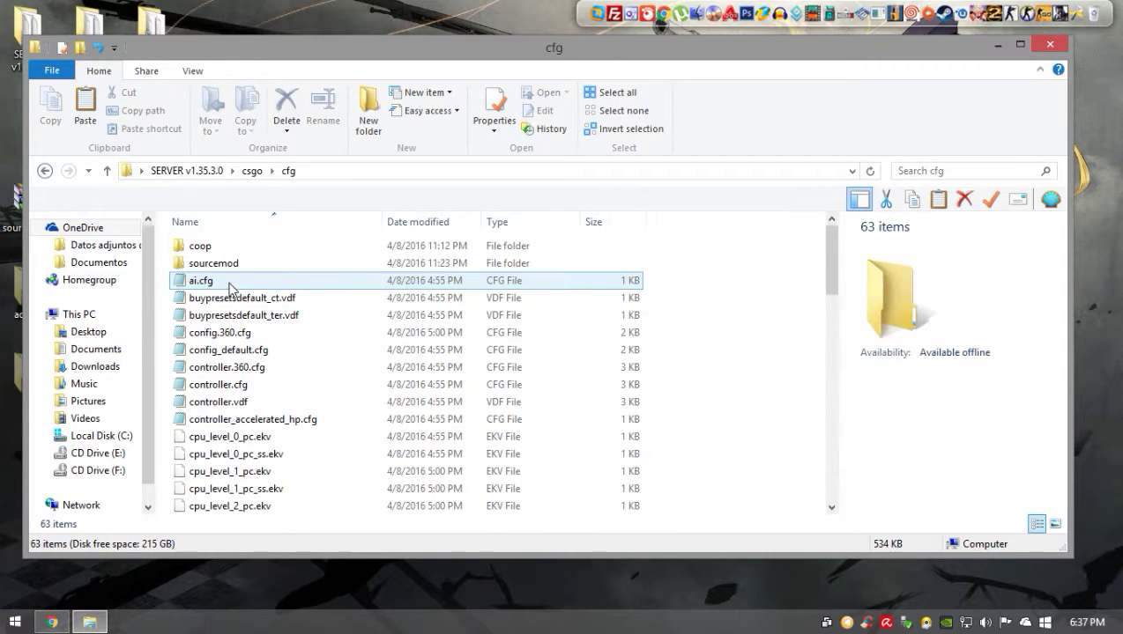
{"action": "scroll", "coordinate": [291, 331], "scroll_direction": "down", "scroll_amount": 6}
{"action": "scroll", "coordinate": [318, 334], "scroll_direction": "down", "scroll_amount": 3}
{"action": "scroll", "coordinate": [348, 346], "scroll_direction": "up", "scroll_amount": 10}
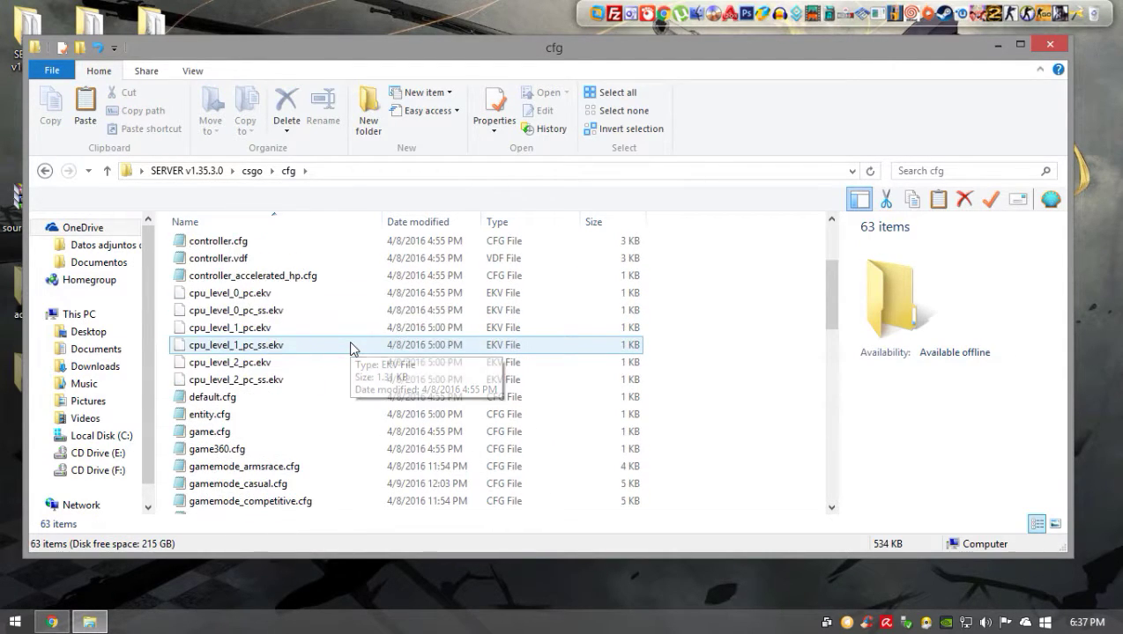
{"action": "scroll", "coordinate": [336, 332], "scroll_direction": "down", "scroll_amount": 2}
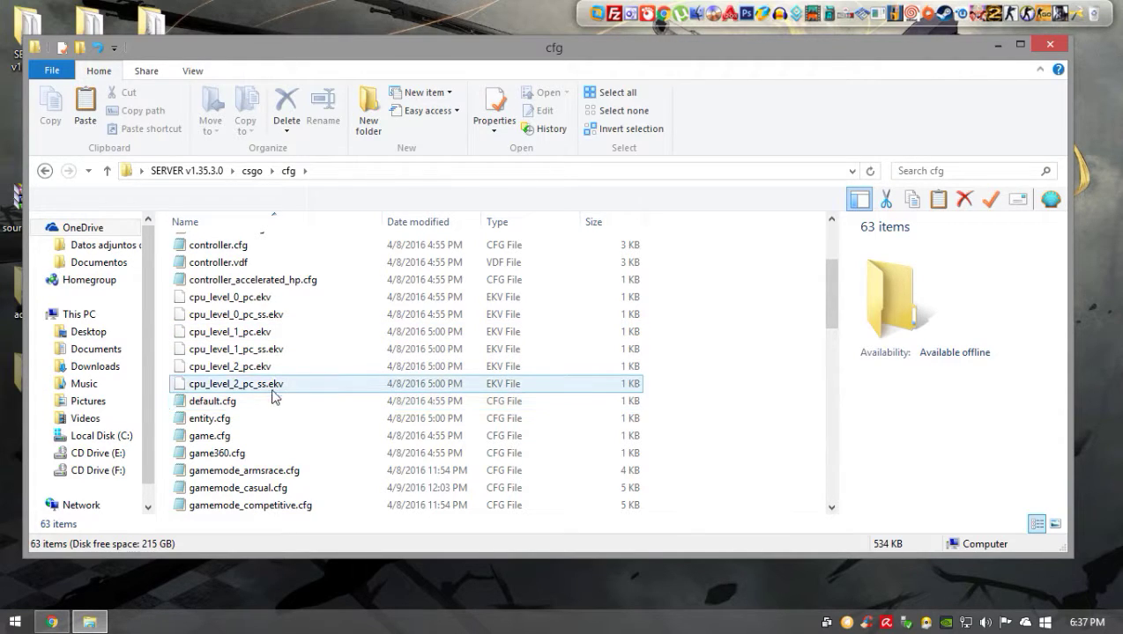
{"action": "scroll", "coordinate": [295, 405], "scroll_direction": "down", "scroll_amount": 11}
{"action": "scroll", "coordinate": [300, 411], "scroll_direction": "down", "scroll_amount": 1}
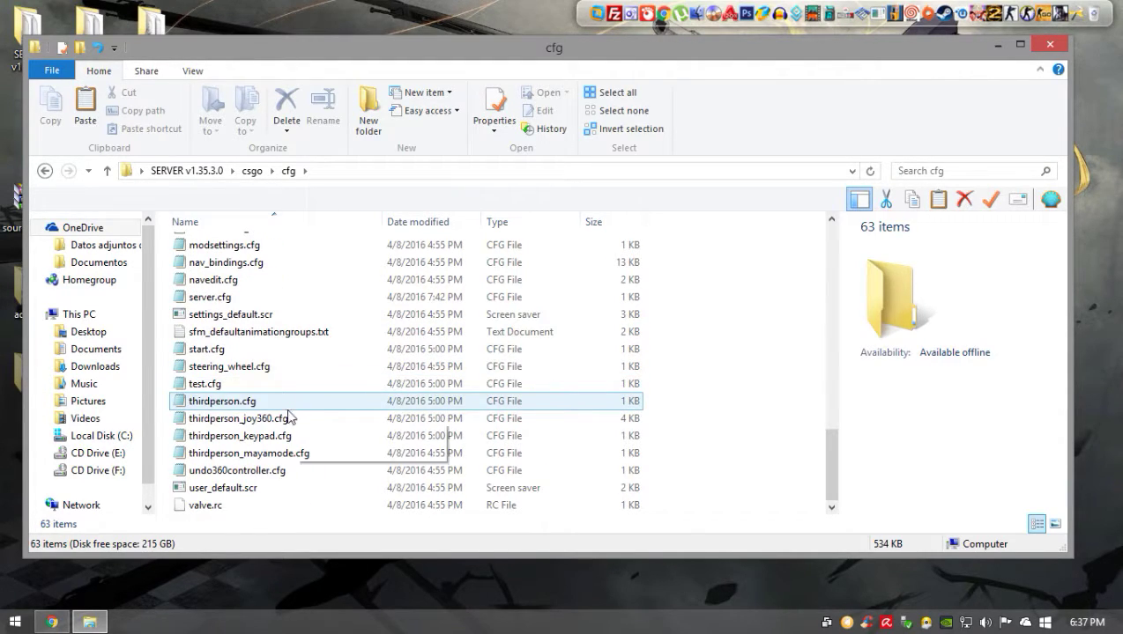
{"action": "left_click", "coordinate": [213, 301]}
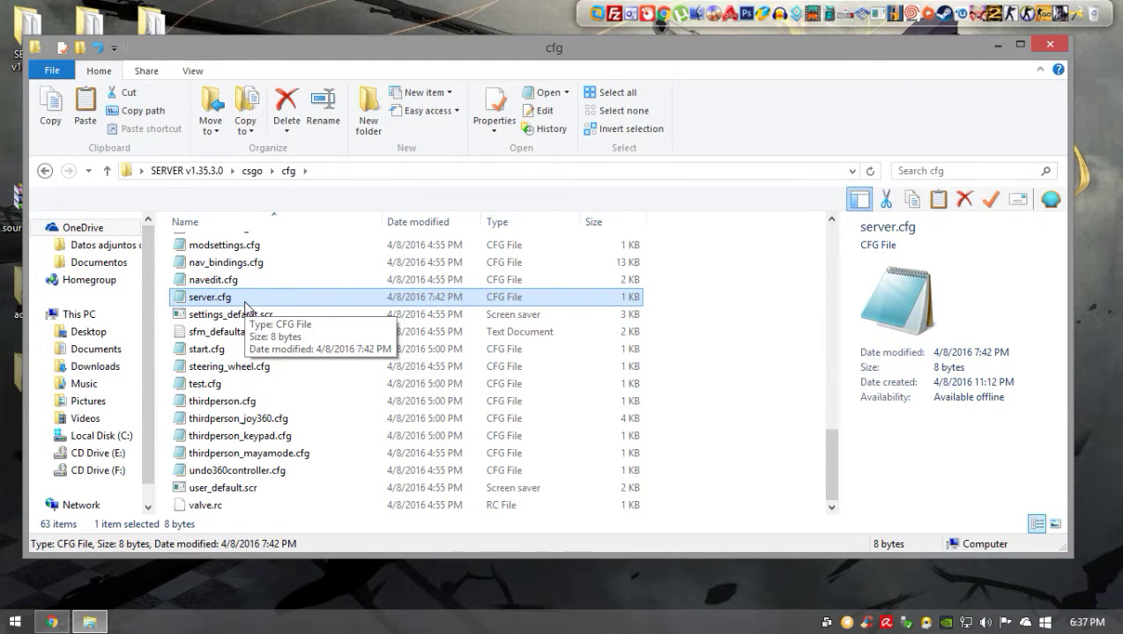
- Open server.cfg, examine its sv_lan line and close the file
{"action": "double_click", "coordinate": [203, 301]}
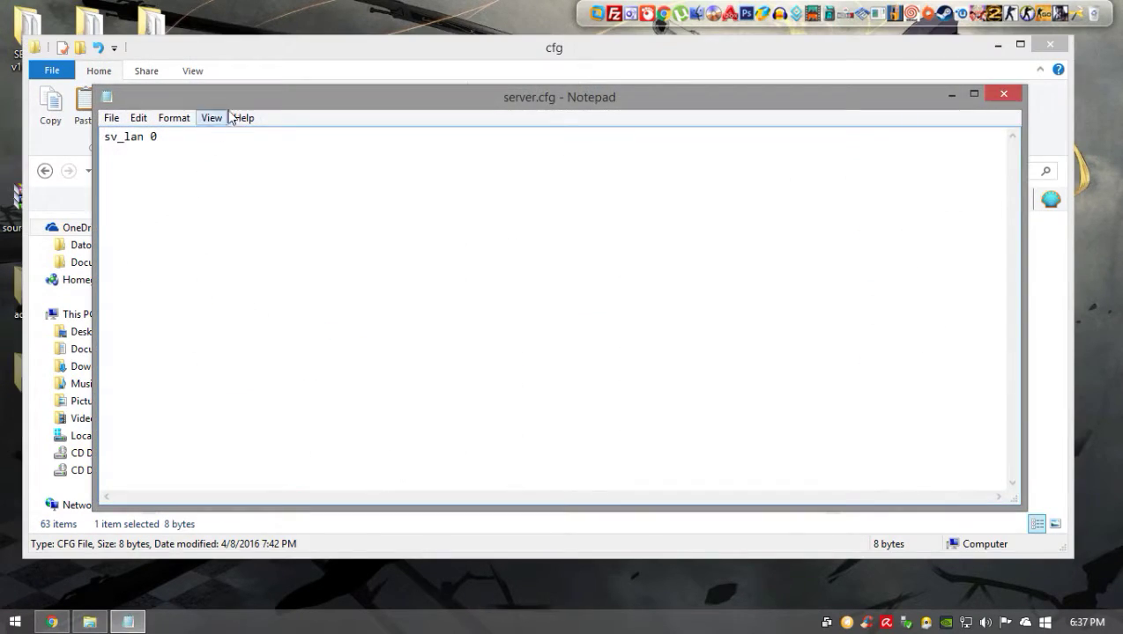
{"action": "left_click_drag", "start_coordinate": [250, 104], "coordinate": [274, 115]}
{"action": "left_click_drag", "start_coordinate": [217, 153], "coordinate": [112, 164]}
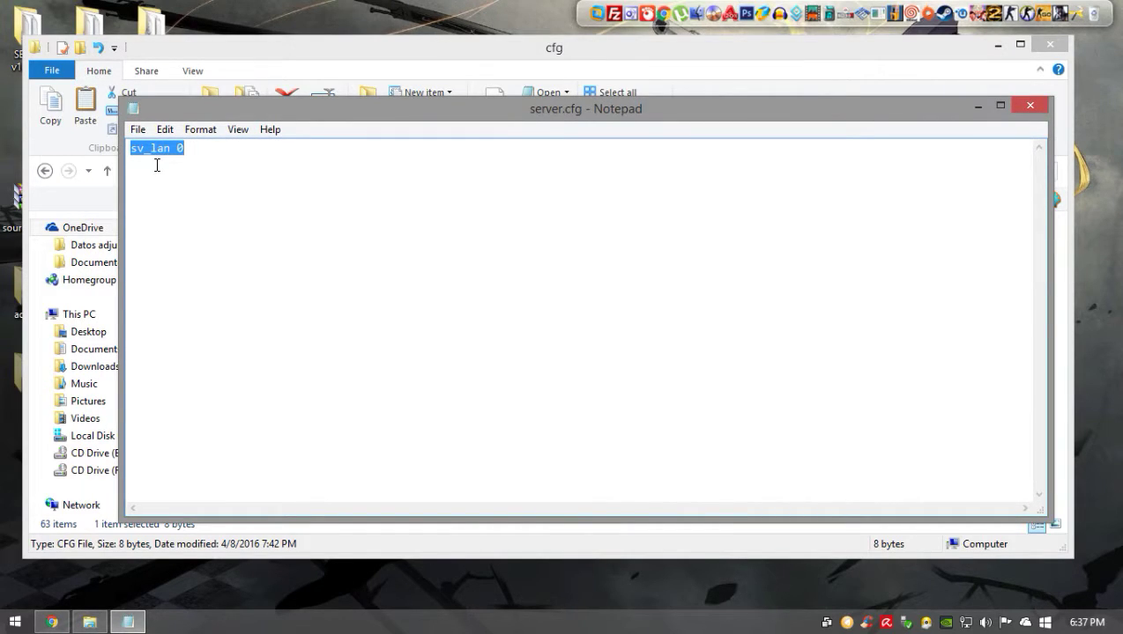
{"action": "left_click", "coordinate": [238, 155]}
{"action": "key", "text": "ctrl+a"}
{"action": "left_click", "coordinate": [1027, 105]}
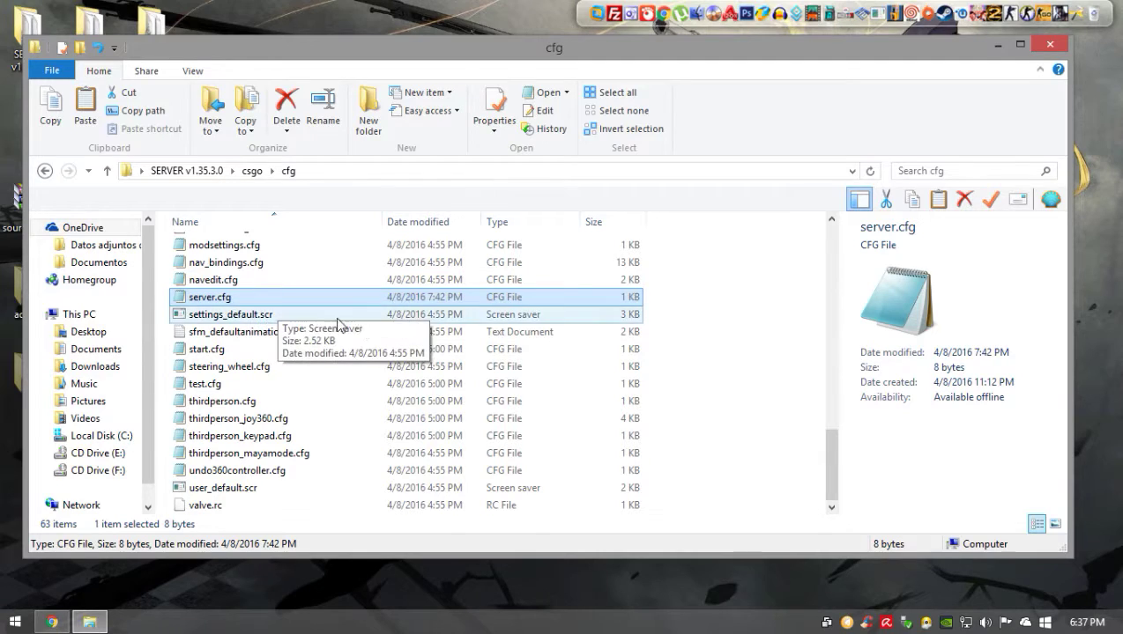
- Open sourcemod.cfg from the sourcemod subfolder of cfg, examine its sv_lan line and close the file
{"action": "scroll", "coordinate": [323, 322], "scroll_direction": "up", "scroll_amount": 15}
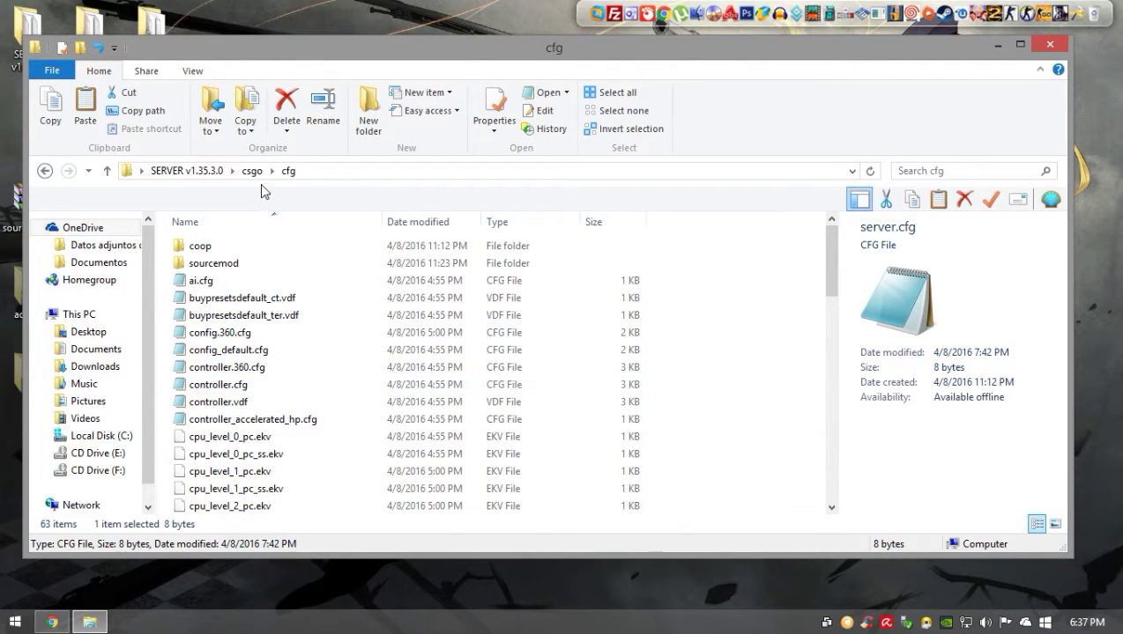
{"action": "double_click", "coordinate": [227, 267]}
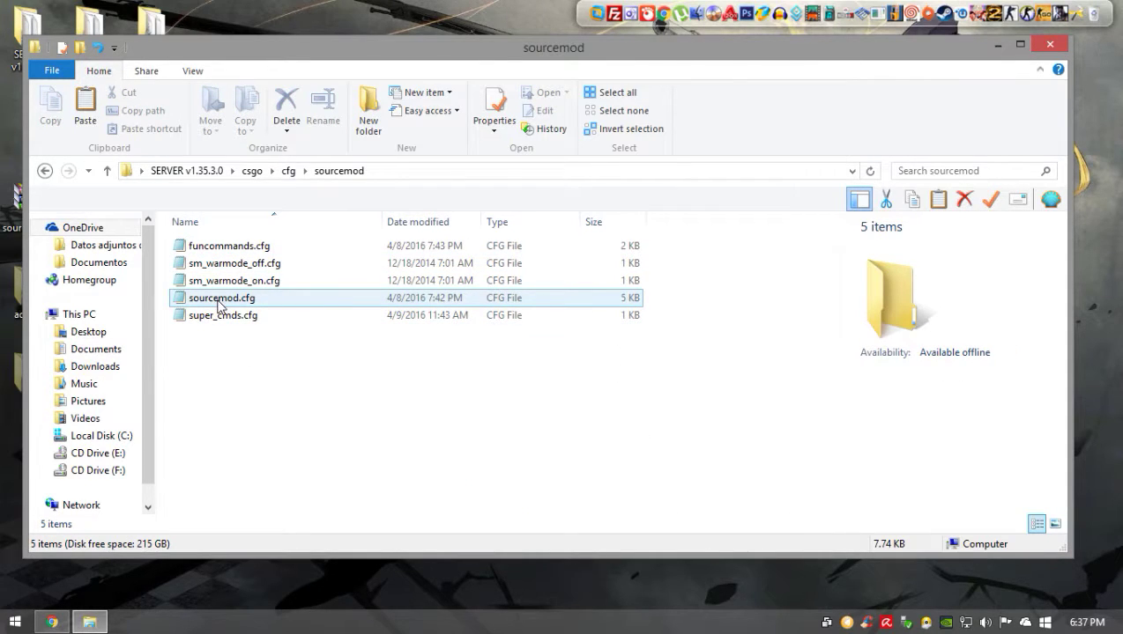
{"action": "double_click", "coordinate": [218, 304]}
{"action": "left_click_drag", "start_coordinate": [185, 148], "coordinate": [103, 148]}
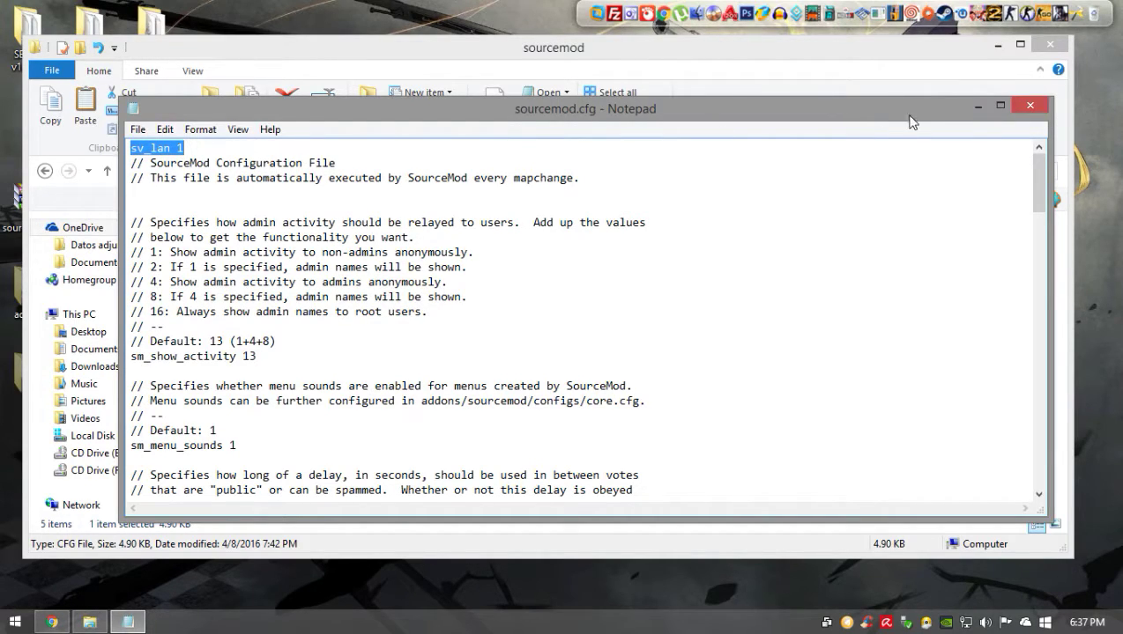
{"action": "left_click", "coordinate": [1020, 108]}
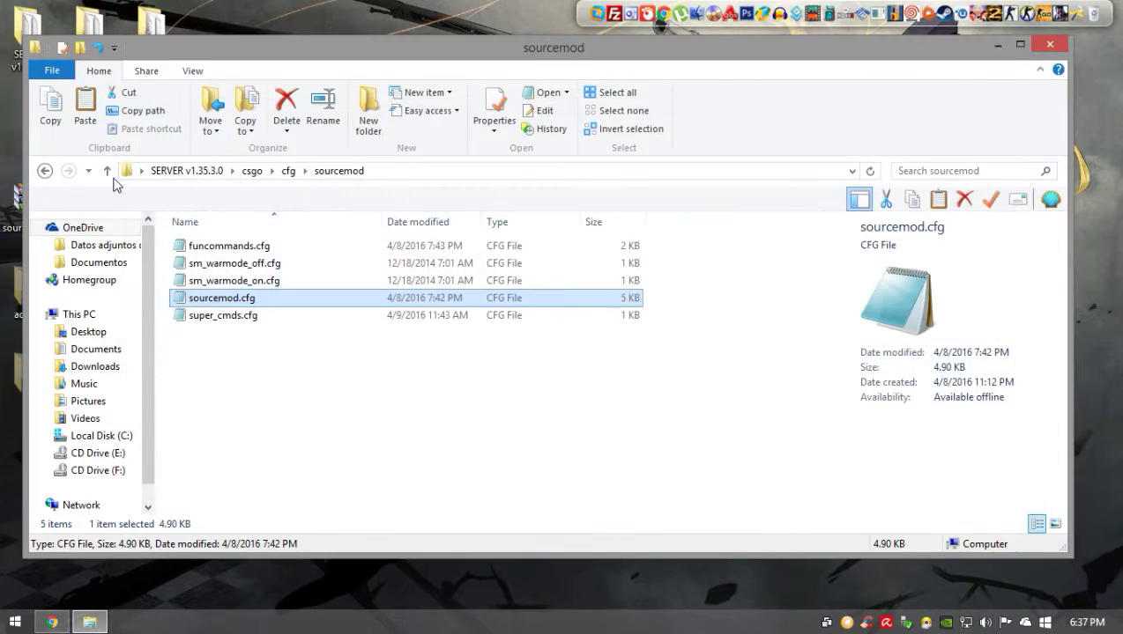
- Return to the SERVER v1.35.3.0 folder and look through the START batch files for each game mode
{"action": "left_click", "coordinate": [45, 170]}
{"action": "left_click", "coordinate": [45, 170]}
{"action": "left_click_drag", "start_coordinate": [465, 65], "coordinate": [472, 64]}
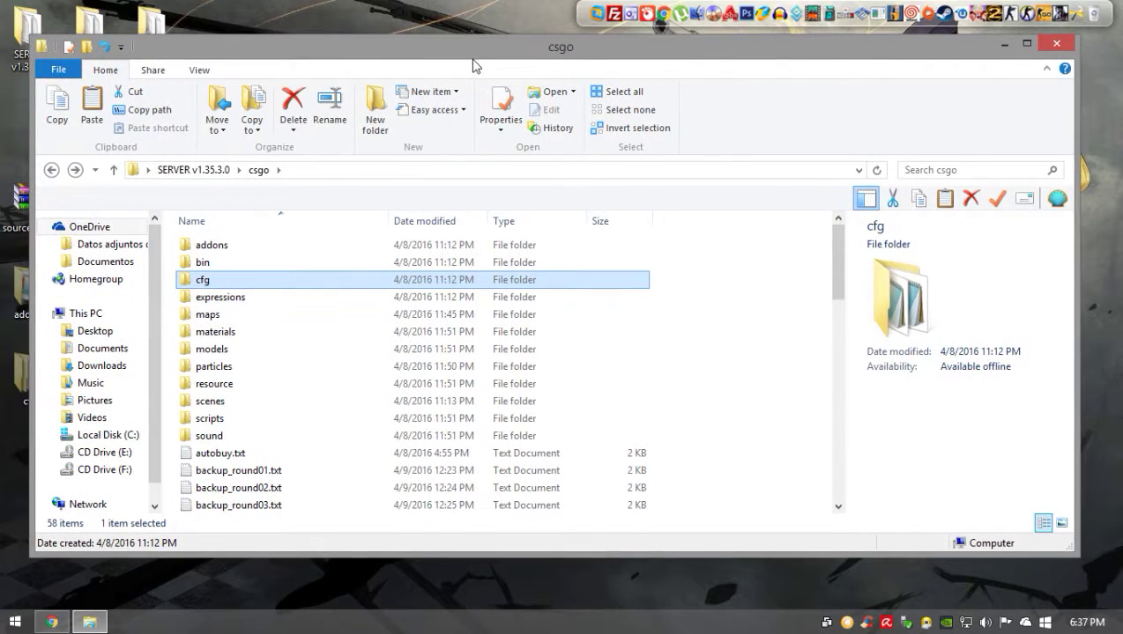
{"action": "left_click", "coordinate": [52, 170]}
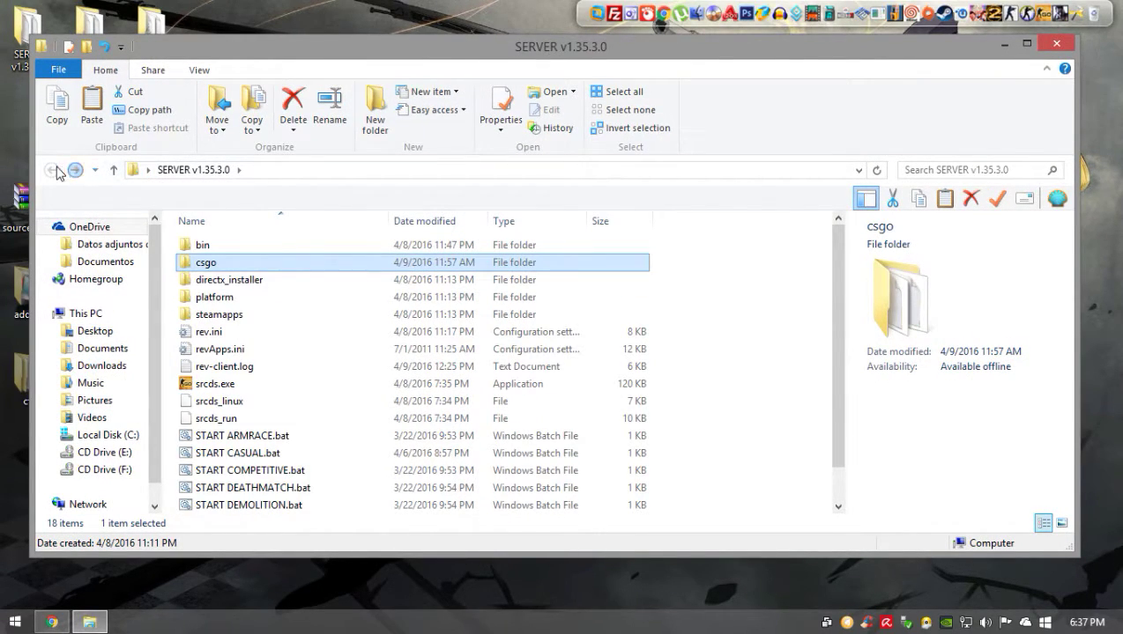
{"action": "scroll", "coordinate": [288, 288], "scroll_direction": "down", "scroll_amount": 1}
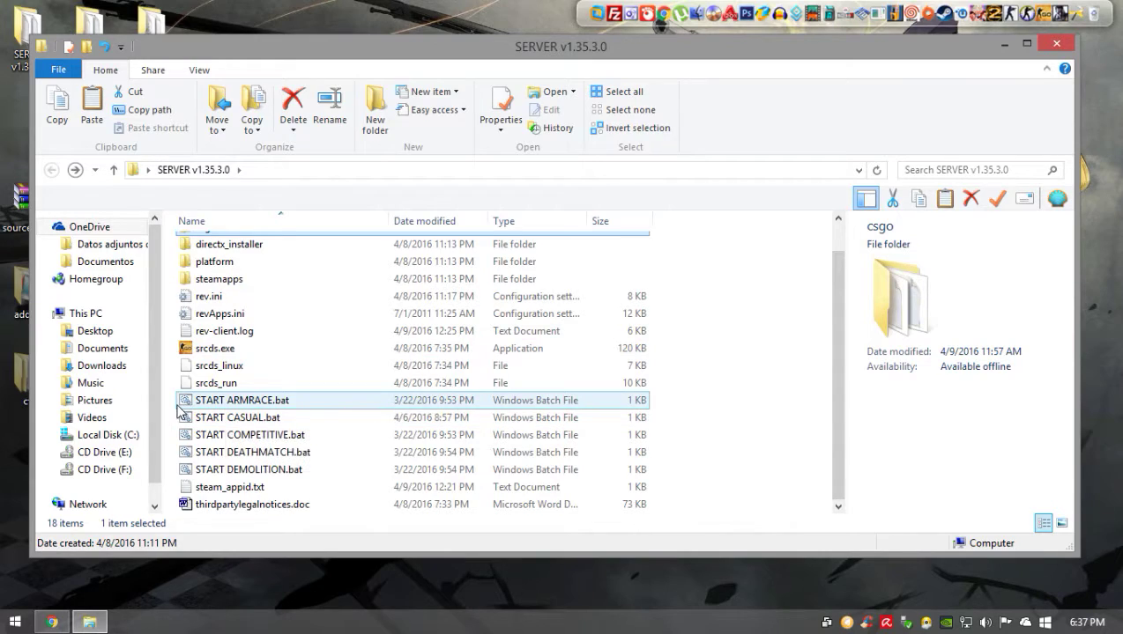
{"action": "left_click_drag", "start_coordinate": [175, 410], "coordinate": [251, 476]}
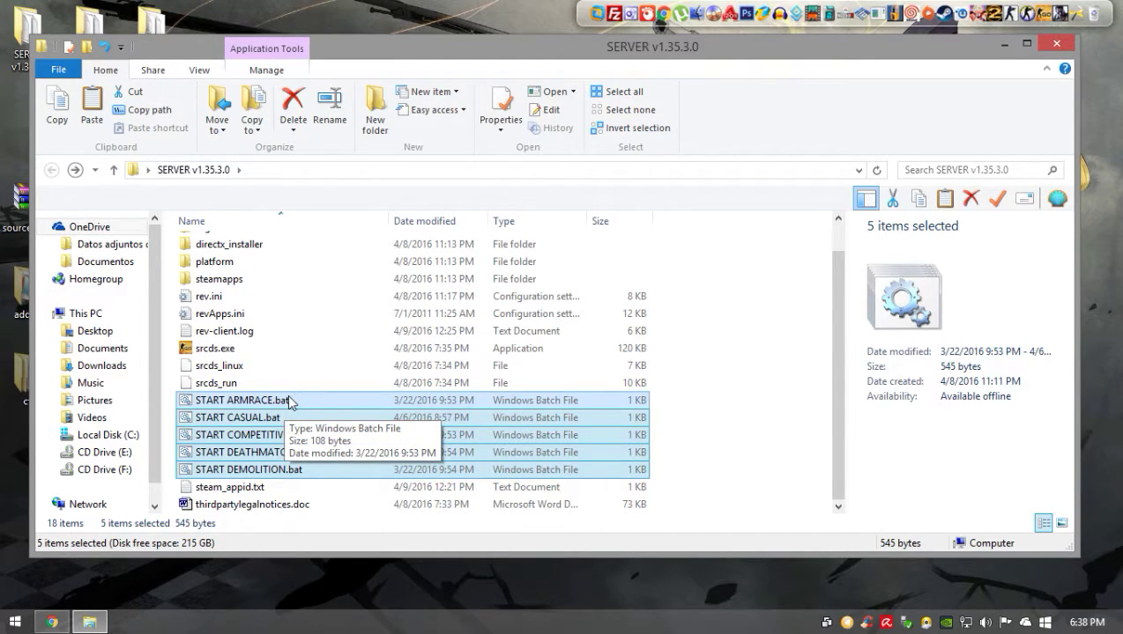
{"action": "left_click", "coordinate": [304, 402]}
{"action": "left_click", "coordinate": [297, 421]}
{"action": "left_click", "coordinate": [299, 435]}
{"action": "left_click", "coordinate": [300, 452]}
{"action": "left_click", "coordinate": [299, 470]}
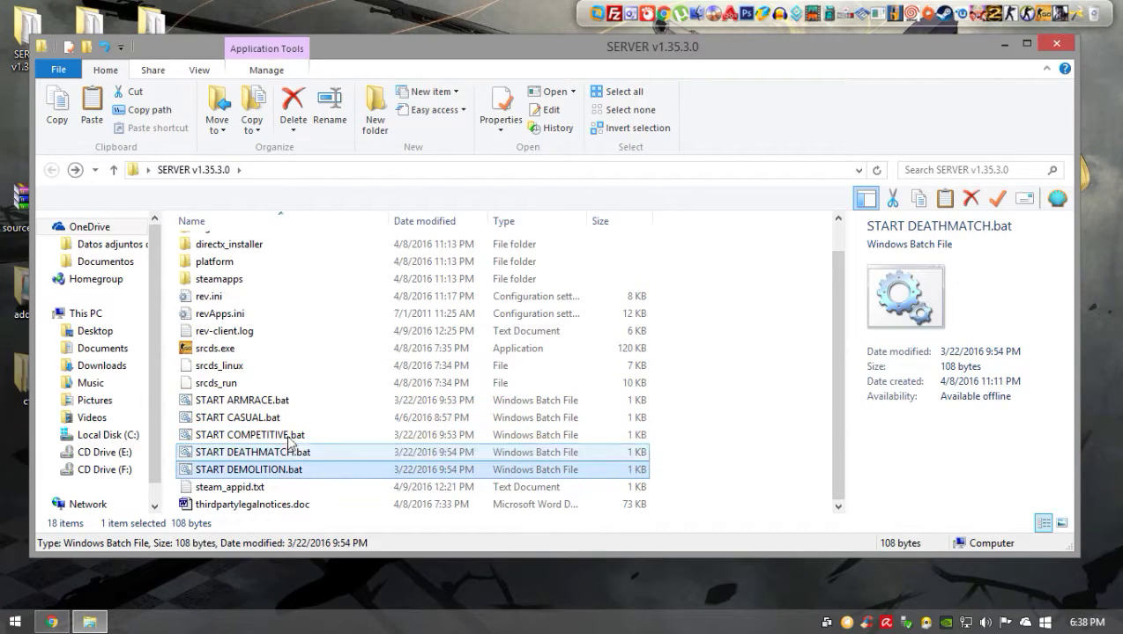
- Open START ARMRACE.bat in Notepad, examine its srcds launch command and close the file
{"action": "left_click", "coordinate": [304, 402]}
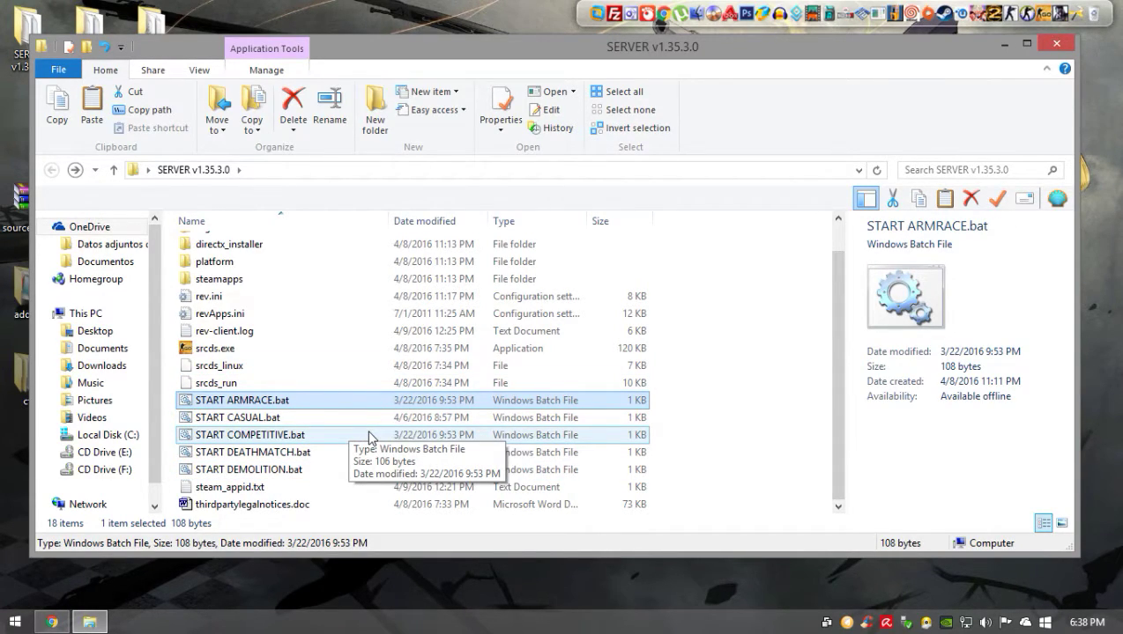
{"action": "right_click", "coordinate": [279, 404]}
{"action": "left_click", "coordinate": [367, 57]}
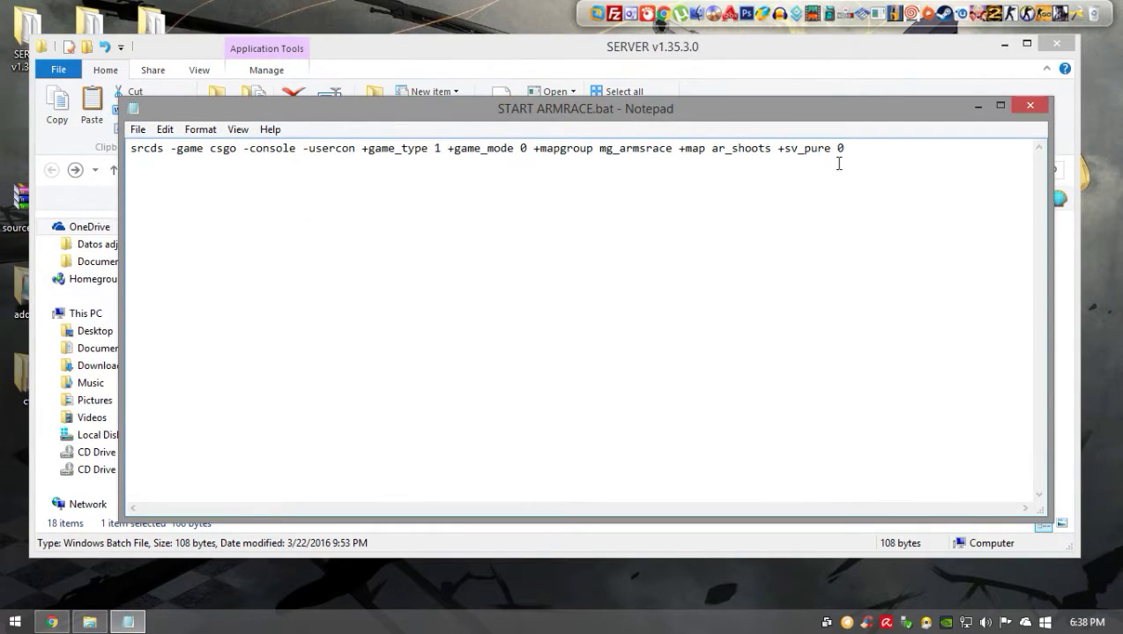
{"action": "left_click_drag", "start_coordinate": [886, 146], "coordinate": [134, 144]}
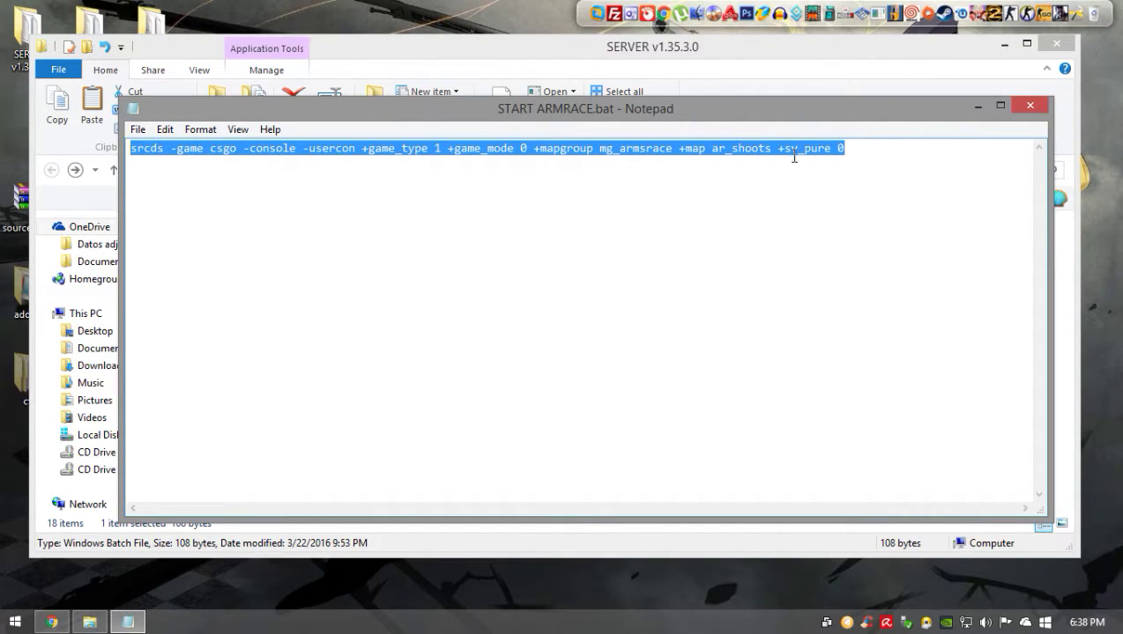
{"action": "left_click", "coordinate": [1032, 112]}
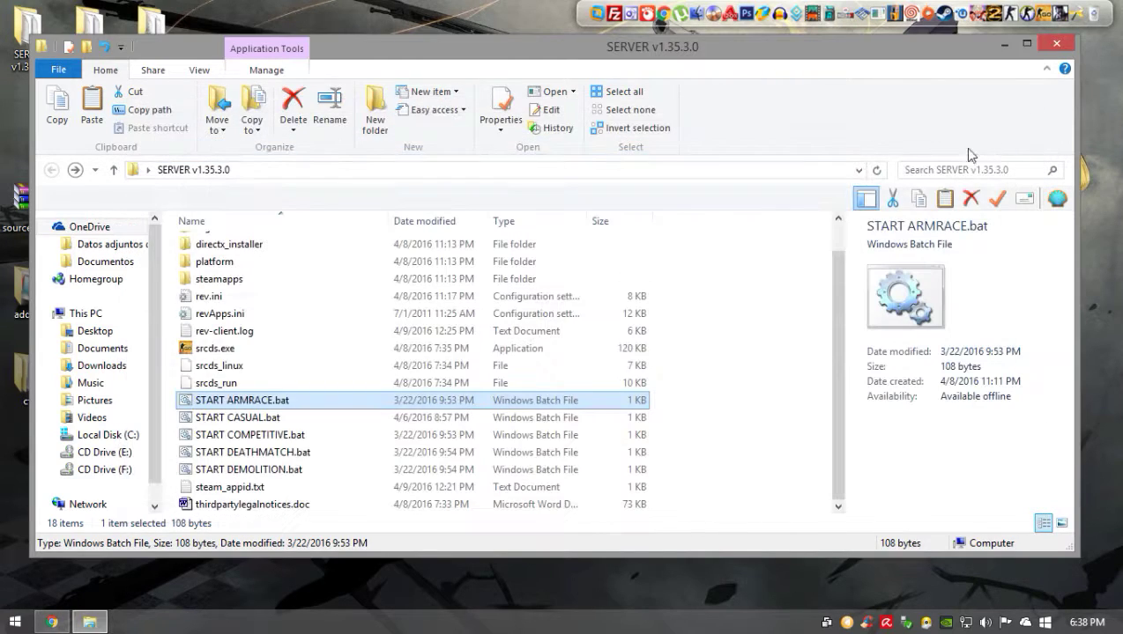
- Review the casual, competitive, deathmatch and demolition START batch files in the server folder
{"action": "left_click", "coordinate": [358, 420]}
{"action": "key", "text": "Down"}
{"action": "key", "text": "Down"}
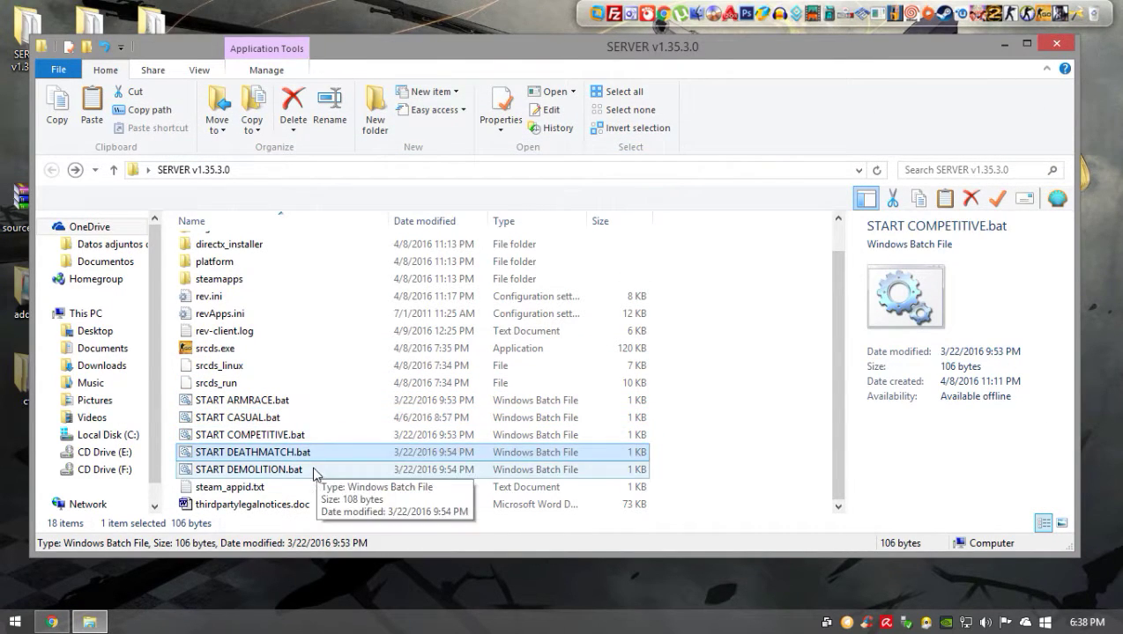
{"action": "key", "text": "Up"}
{"action": "key", "text": "Up"}
{"action": "key", "text": "Up"}
{"action": "key", "text": "Up"}
{"action": "scroll", "coordinate": [441, 414], "scroll_direction": "up", "scroll_amount": 1}
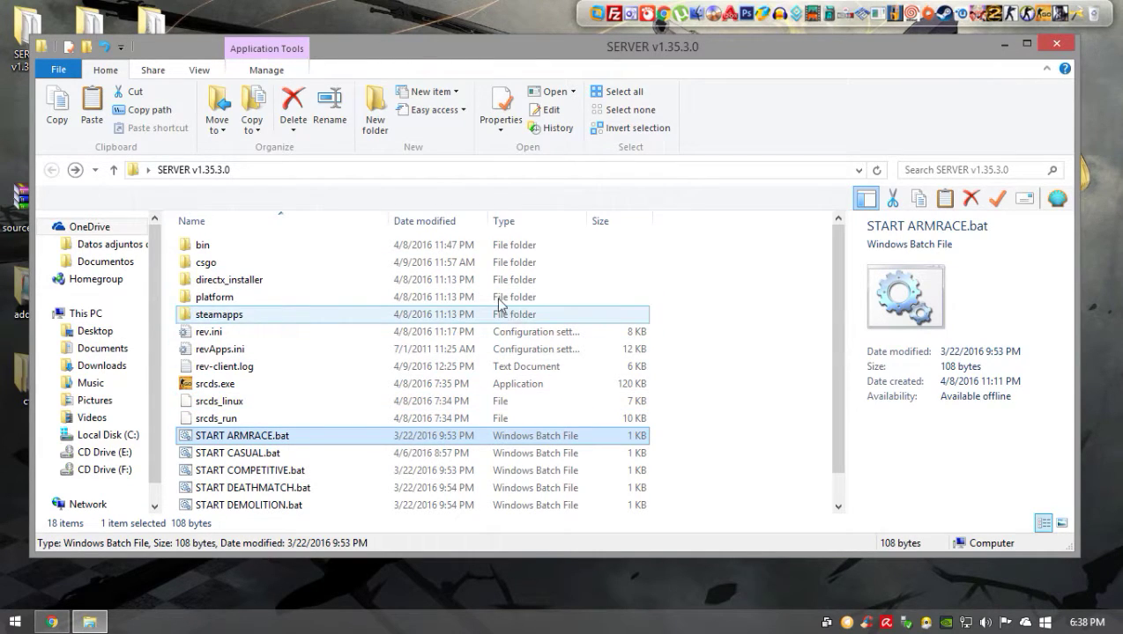
- Close the server folder and delete the extracted addons and cfg folders from the desktop
{"action": "left_click", "coordinate": [1057, 44]}
{"action": "left_click_drag", "start_coordinate": [117, 255], "coordinate": [1, 449]}
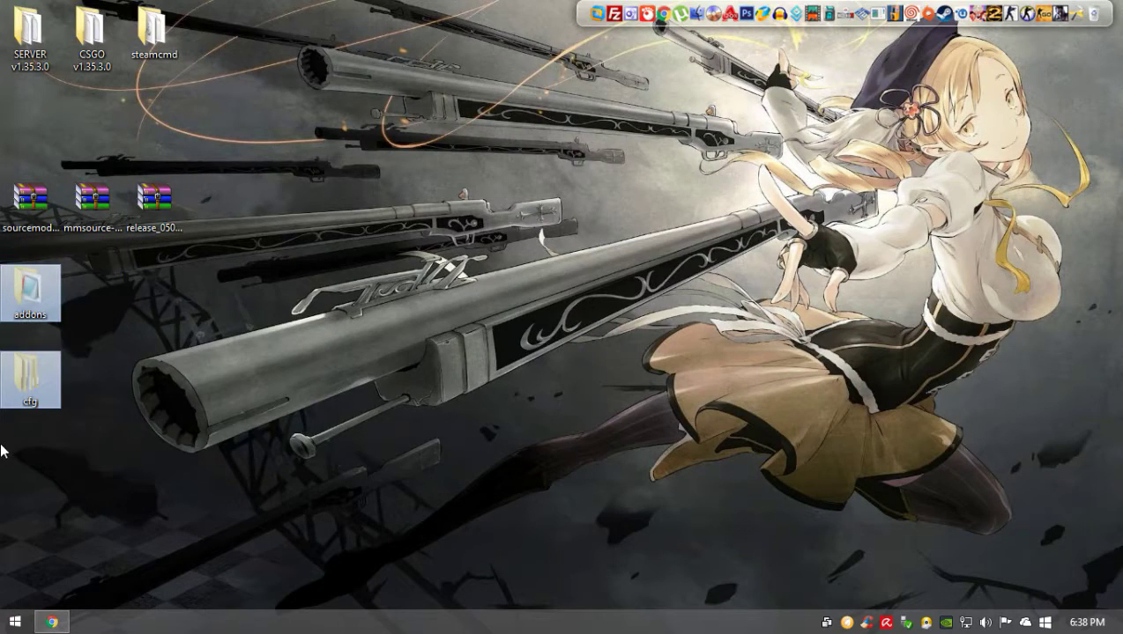
{"action": "key", "text": "Delete"}
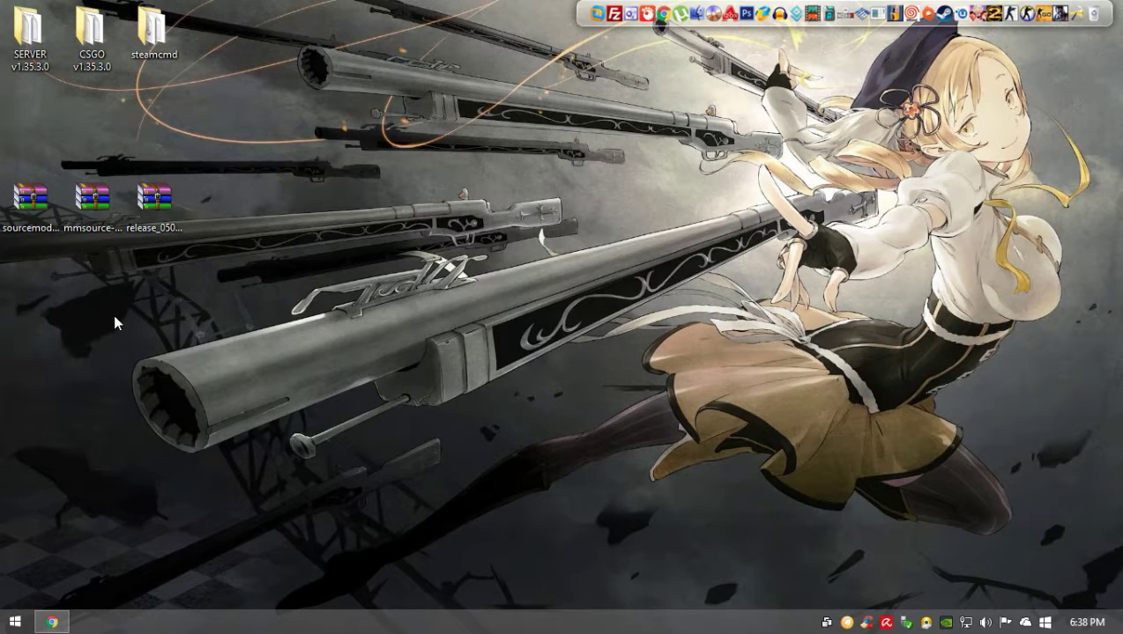
- Delete the sourcemod and mmsource archives from the desktop, keeping the release_05032016.7z archive
{"action": "left_click_drag", "start_coordinate": [10, 282], "coordinate": [82, 186]}
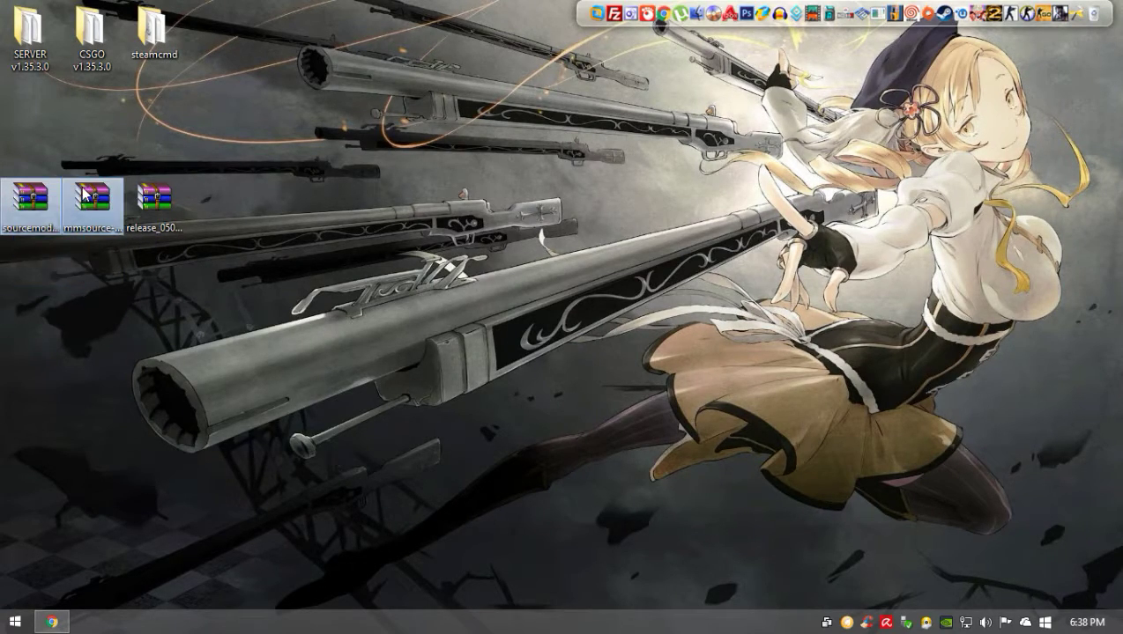
{"action": "key", "text": "Delete"}
{"action": "left_click", "coordinate": [148, 204]}
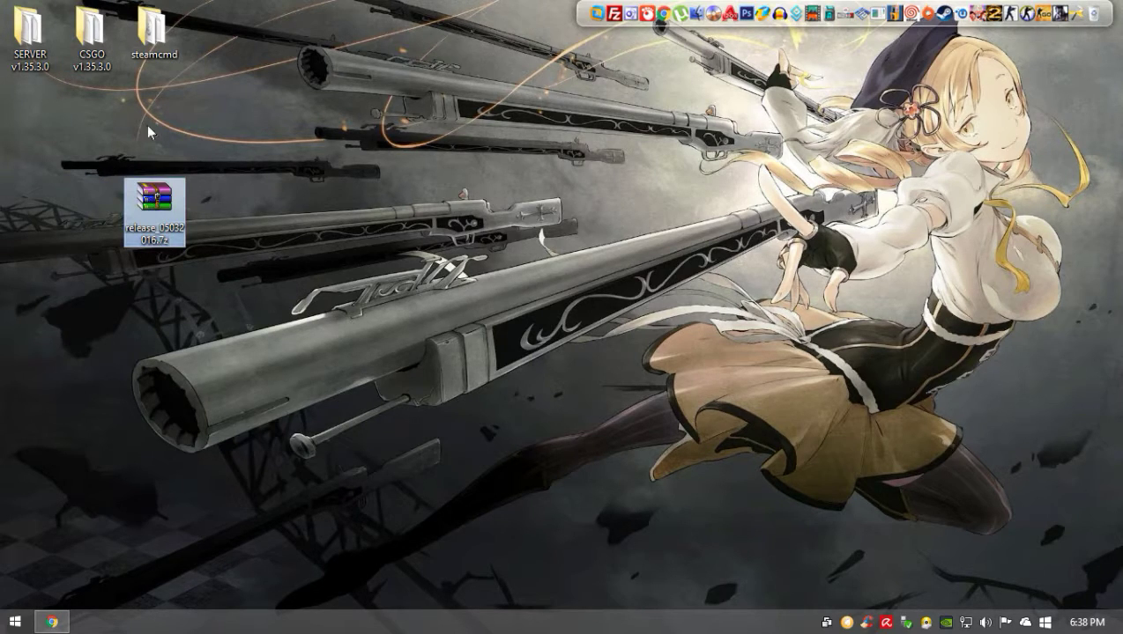
- Open the desktop's CSGO v1.35.3.0 folder, look through its contents and close it
{"action": "left_click", "coordinate": [92, 52]}
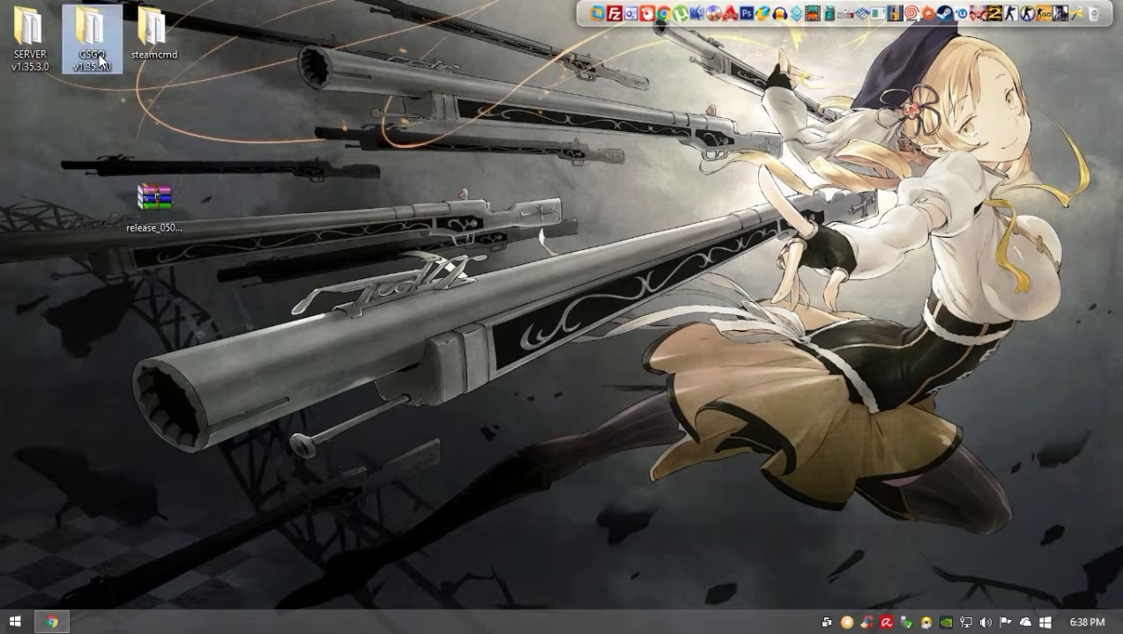
{"action": "left_click", "coordinate": [31, 71]}
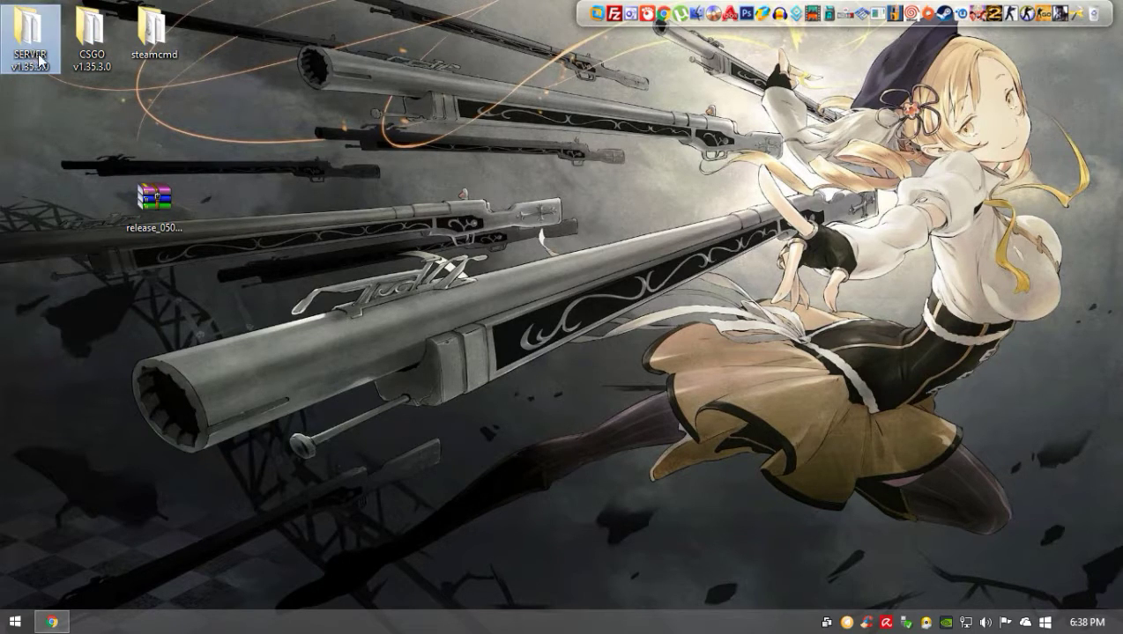
{"action": "left_click", "coordinate": [102, 60]}
{"action": "double_click", "coordinate": [91, 51]}
{"action": "scroll", "coordinate": [496, 330], "scroll_direction": "down", "scroll_amount": 5}
{"action": "scroll", "coordinate": [506, 339], "scroll_direction": "up", "scroll_amount": 5}
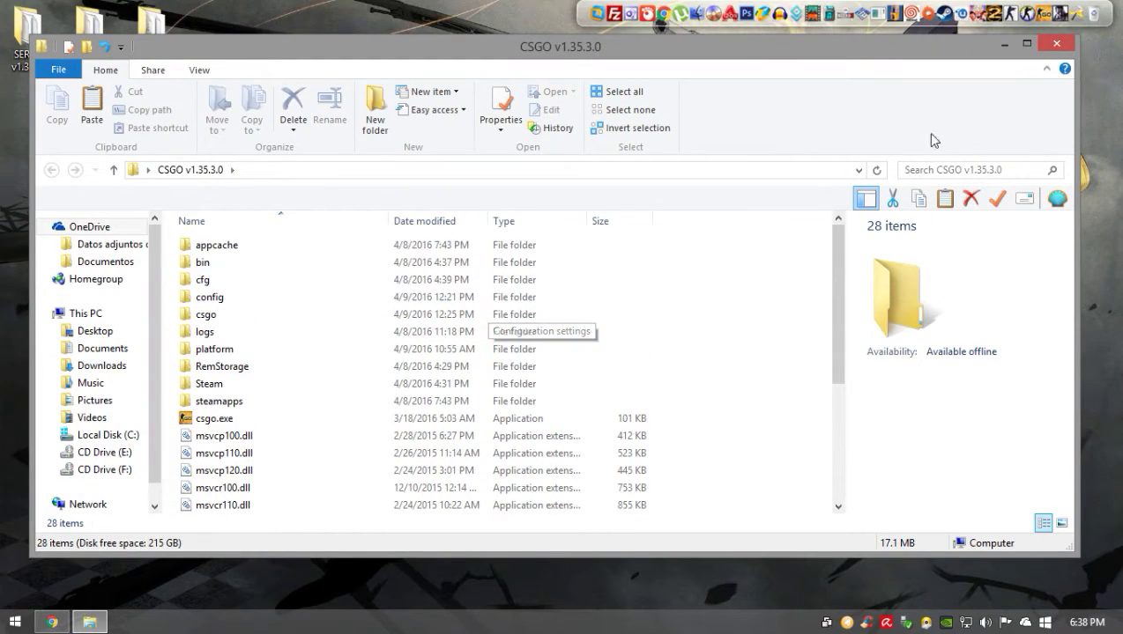
{"action": "left_click", "coordinate": [1056, 43]}
- Open release_05032016.7z in WinRAR, dismiss the licence reminder and go into its csgo folder
{"action": "double_click", "coordinate": [151, 202]}
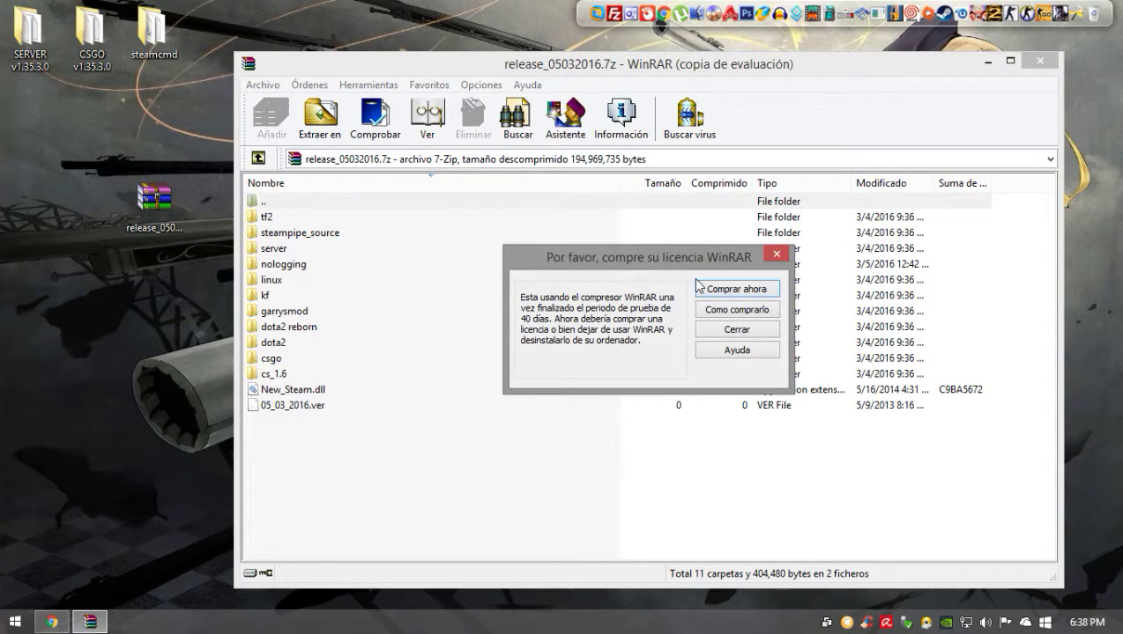
{"action": "left_click", "coordinate": [777, 255]}
{"action": "left_click", "coordinate": [303, 254]}
{"action": "left_click", "coordinate": [297, 365]}
{"action": "double_click", "coordinate": [320, 367]}
- Try to copy all files and folders of the archive's csgo folder into CSGO v1.35.3.0, and close the archive
{"action": "left_click", "coordinate": [308, 343]}
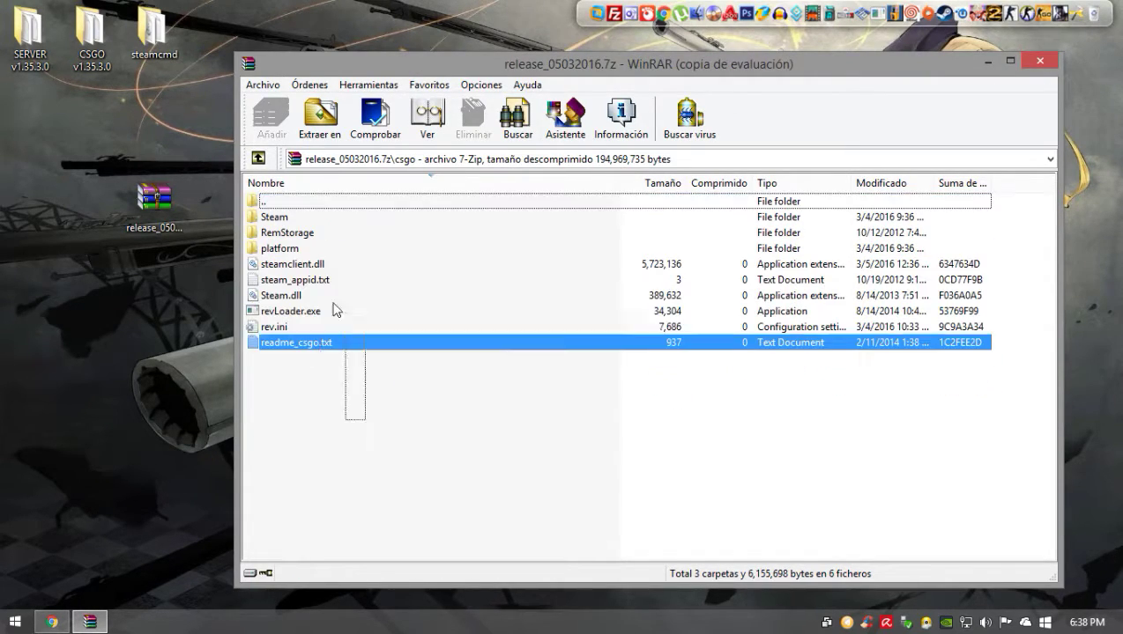
{"action": "left_click", "coordinate": [329, 219], "text": "shift"}
{"action": "left_click_drag", "start_coordinate": [482, 285], "coordinate": [363, 319]}
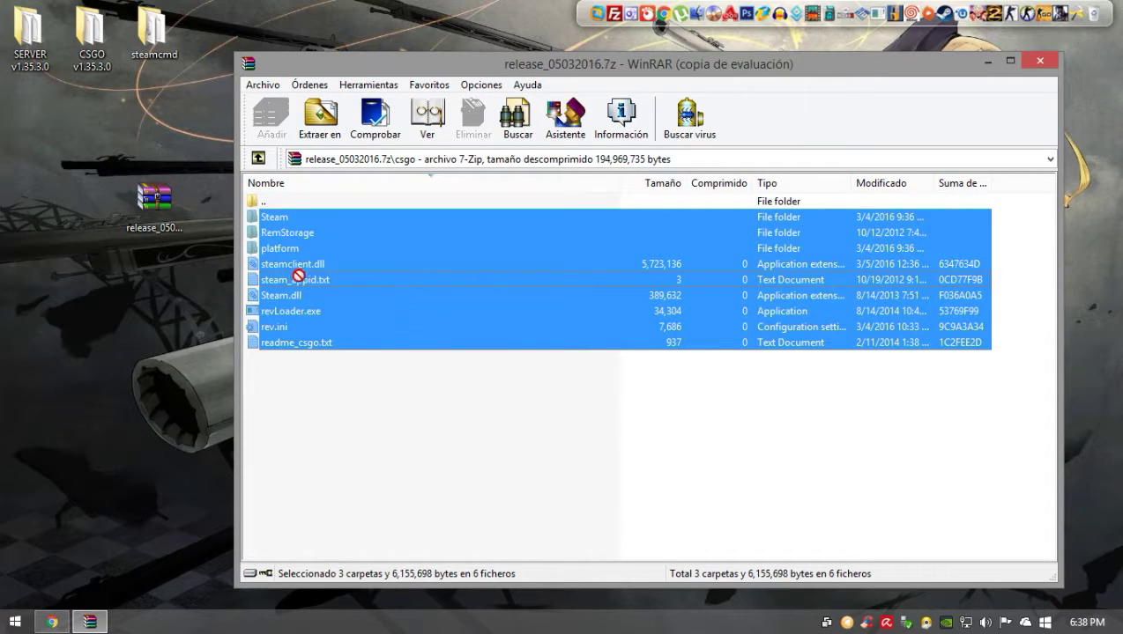
{"action": "left_click_drag", "start_coordinate": [248, 215], "coordinate": [104, 46]}
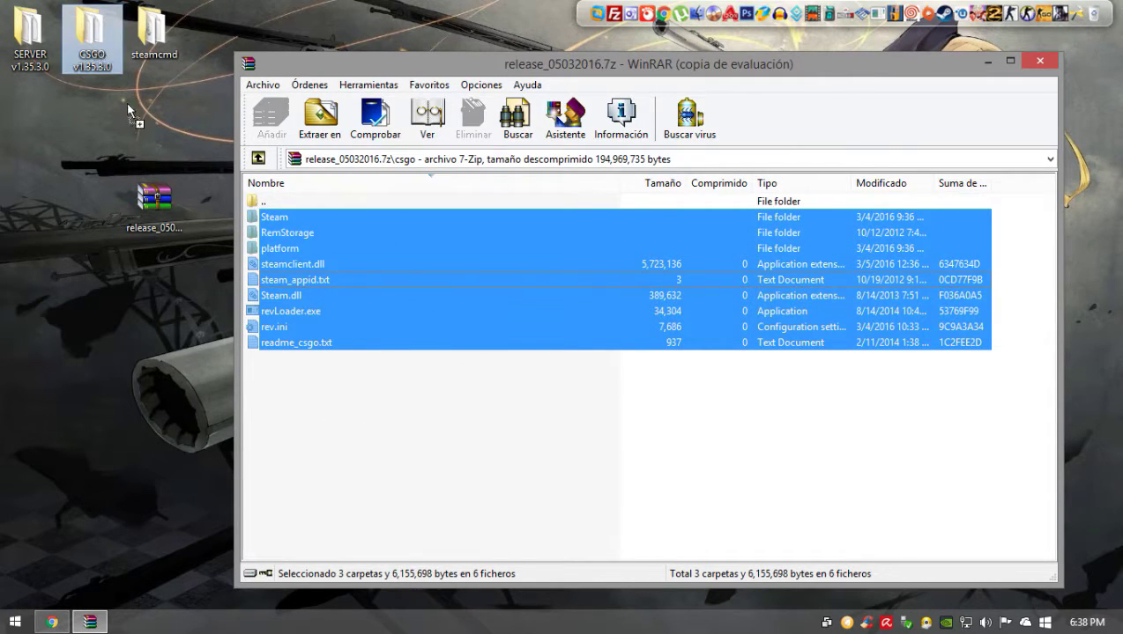
{"action": "left_click_drag", "start_coordinate": [129, 112], "coordinate": [614, 399]}
{"action": "left_click", "coordinate": [1040, 61]}
- Open rev.ini from the CSGO v1.35.3.0 folder in Notepad and examine its ProcName launch options and Language setting
{"action": "double_click", "coordinate": [91, 30]}
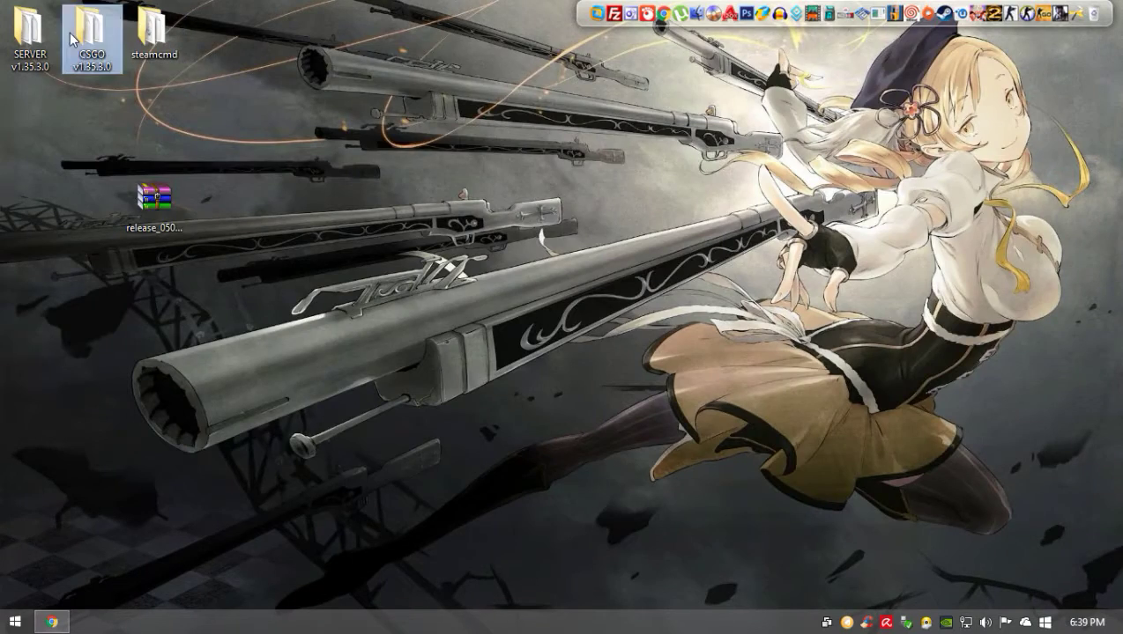
{"action": "scroll", "coordinate": [535, 384], "scroll_direction": "down", "scroll_amount": 4}
{"action": "left_click", "coordinate": [265, 347]}
{"action": "double_click", "coordinate": [254, 350]}
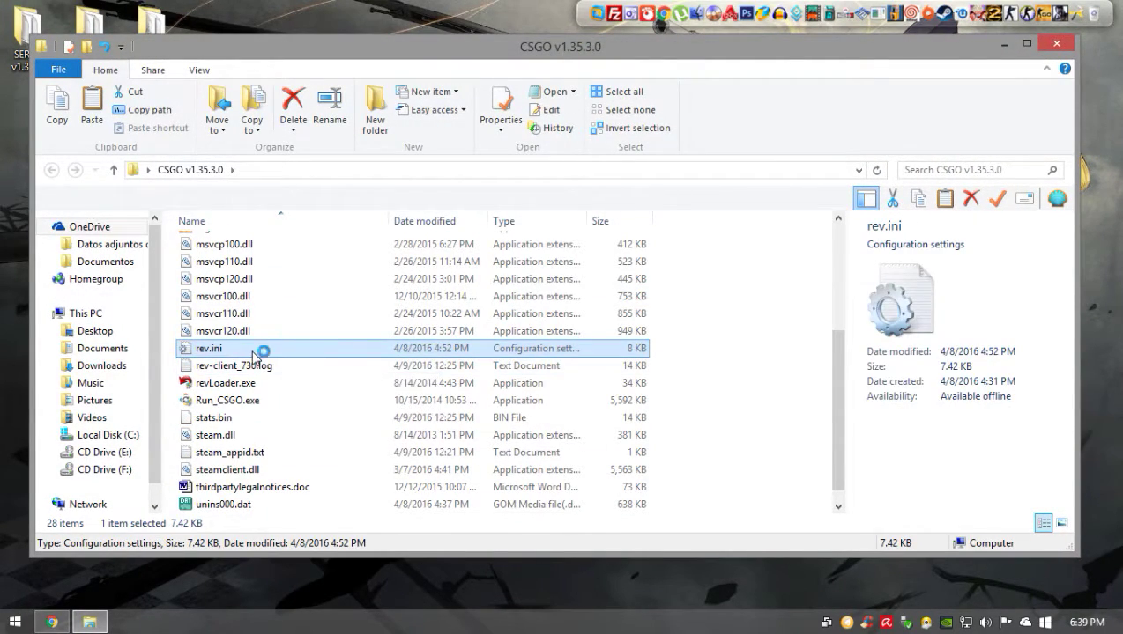
{"action": "scroll", "coordinate": [333, 348], "scroll_direction": "down", "scroll_amount": 8}
{"action": "scroll", "coordinate": [322, 342], "scroll_direction": "up", "scroll_amount": 3}
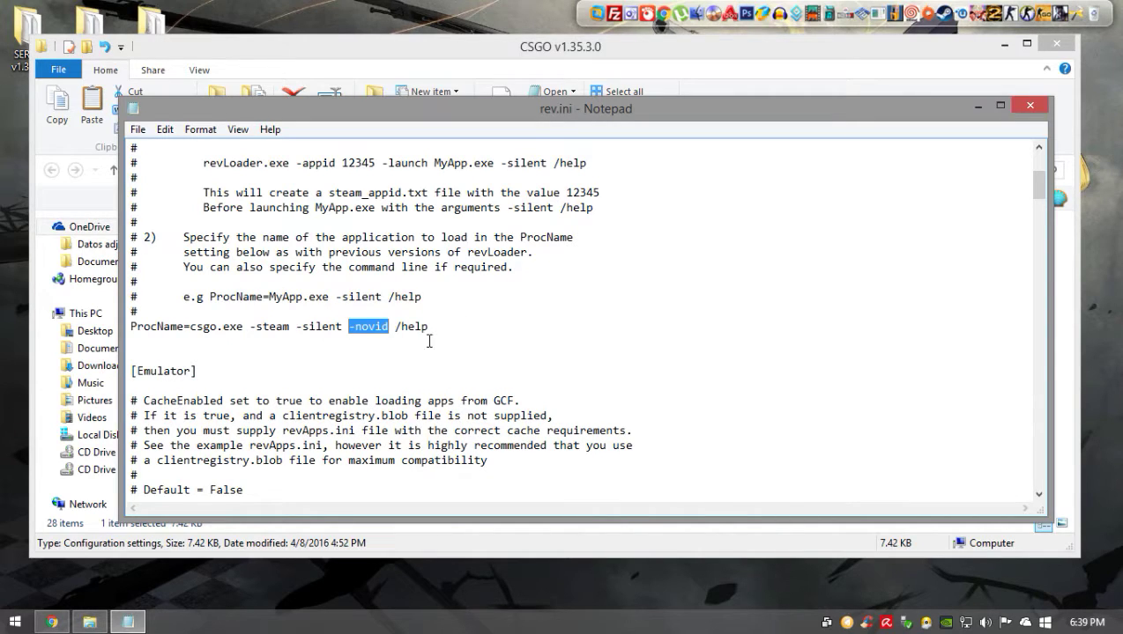
{"action": "scroll", "coordinate": [384, 314], "scroll_direction": "down", "scroll_amount": 11}
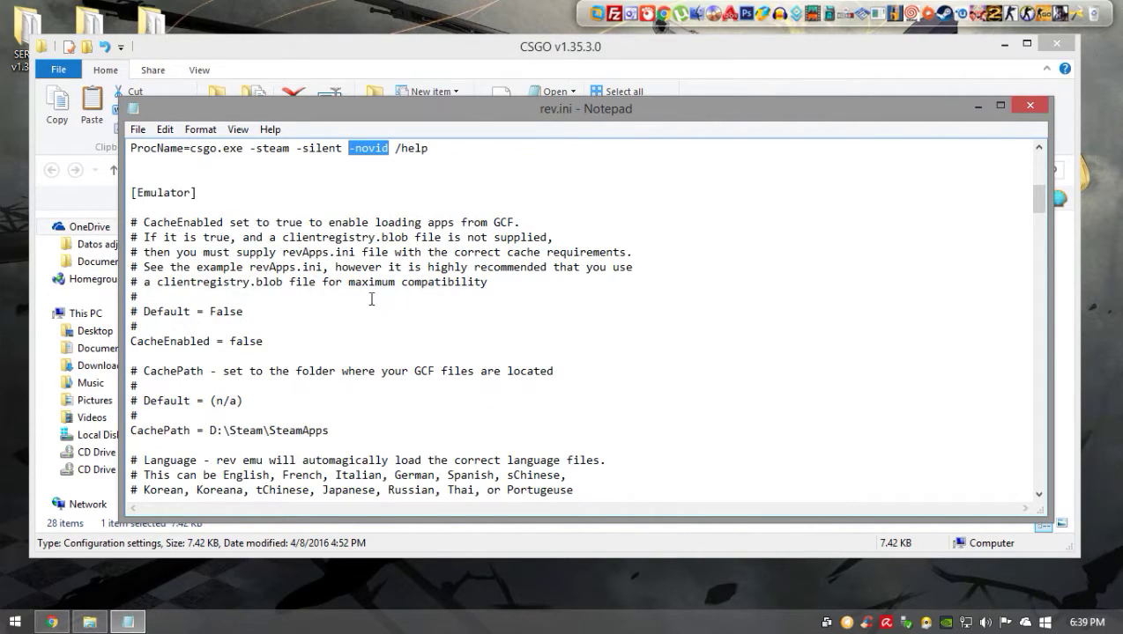
{"action": "double_click", "coordinate": [235, 300]}
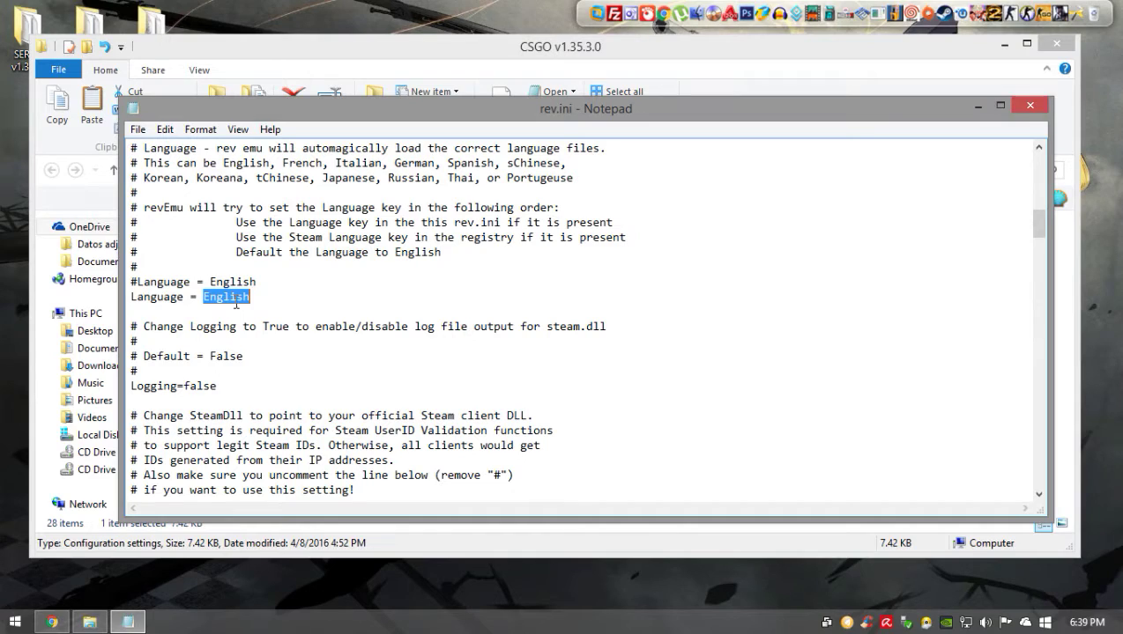
- Highlight the PlayerName value in the steamclient section of rev.ini, review the neighbouring settings and close the file
{"action": "scroll", "coordinate": [232, 304], "scroll_direction": "down", "scroll_amount": 13}
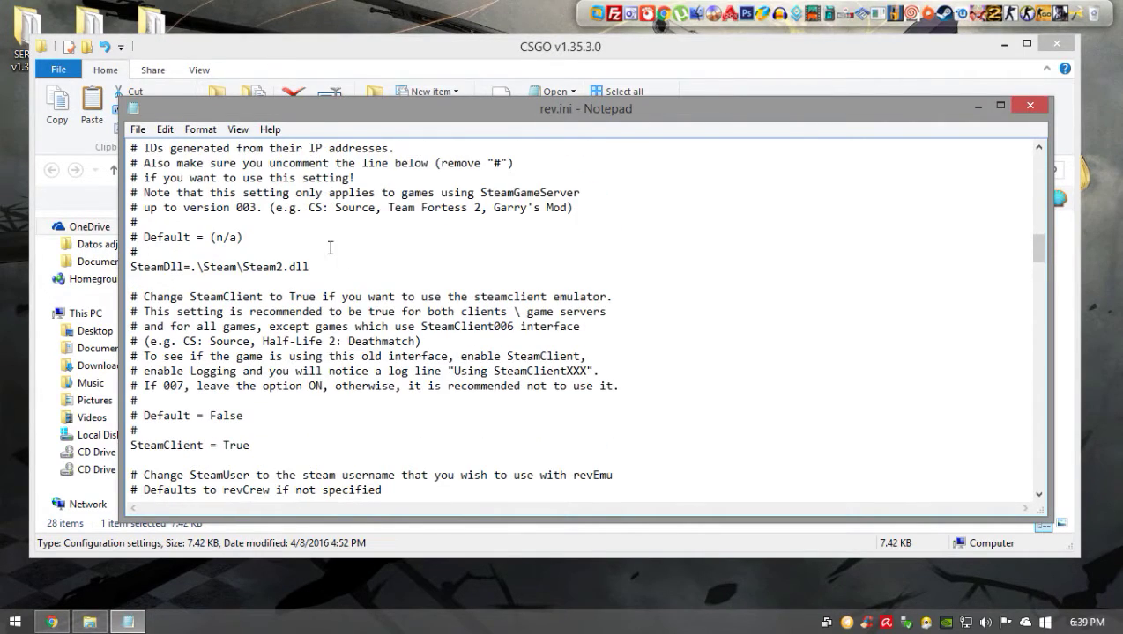
{"action": "scroll", "coordinate": [357, 268], "scroll_direction": "down", "scroll_amount": 12}
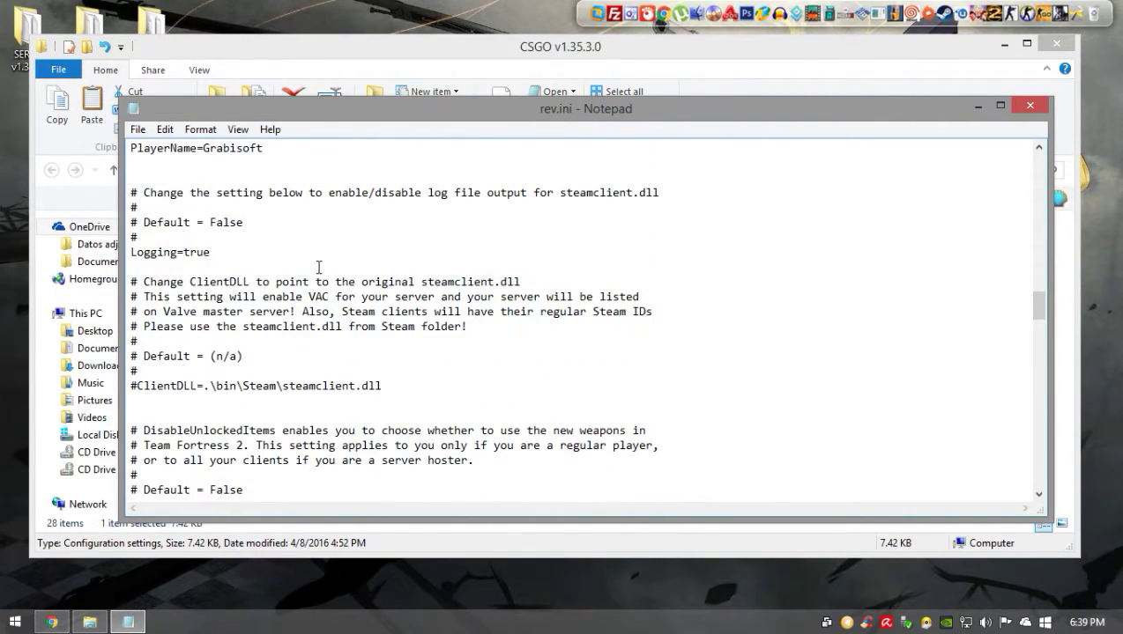
{"action": "scroll", "coordinate": [247, 254], "scroll_direction": "up", "scroll_amount": 2}
{"action": "scroll", "coordinate": [266, 238], "scroll_direction": "up", "scroll_amount": 2}
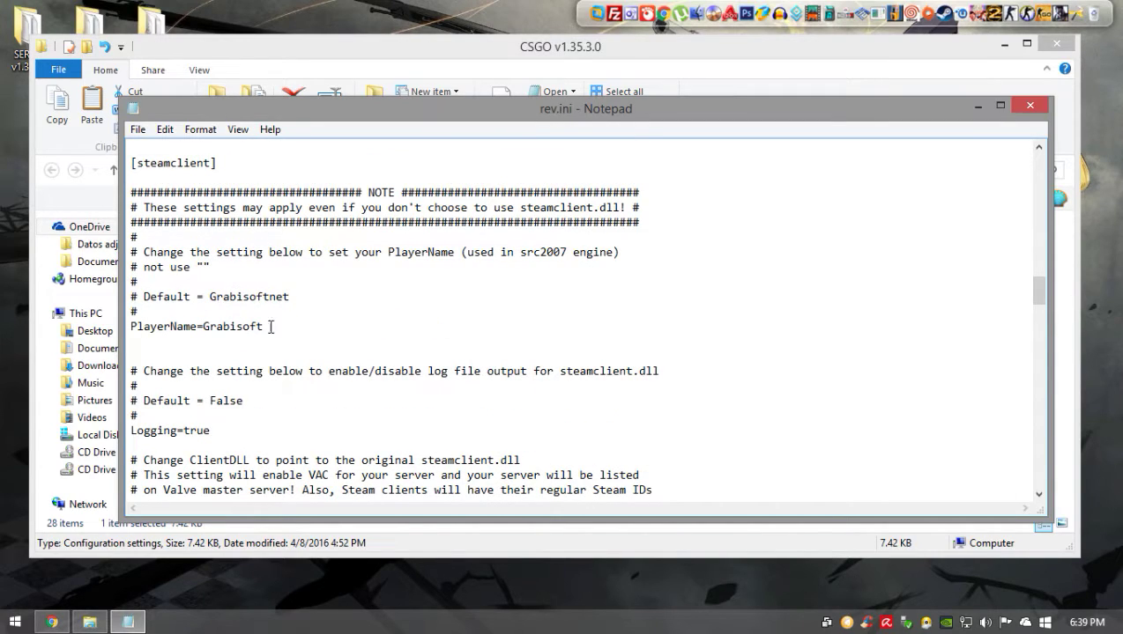
{"action": "left_click_drag", "start_coordinate": [271, 327], "coordinate": [208, 329]}
{"action": "scroll", "coordinate": [418, 230], "scroll_direction": "down", "scroll_amount": 15}
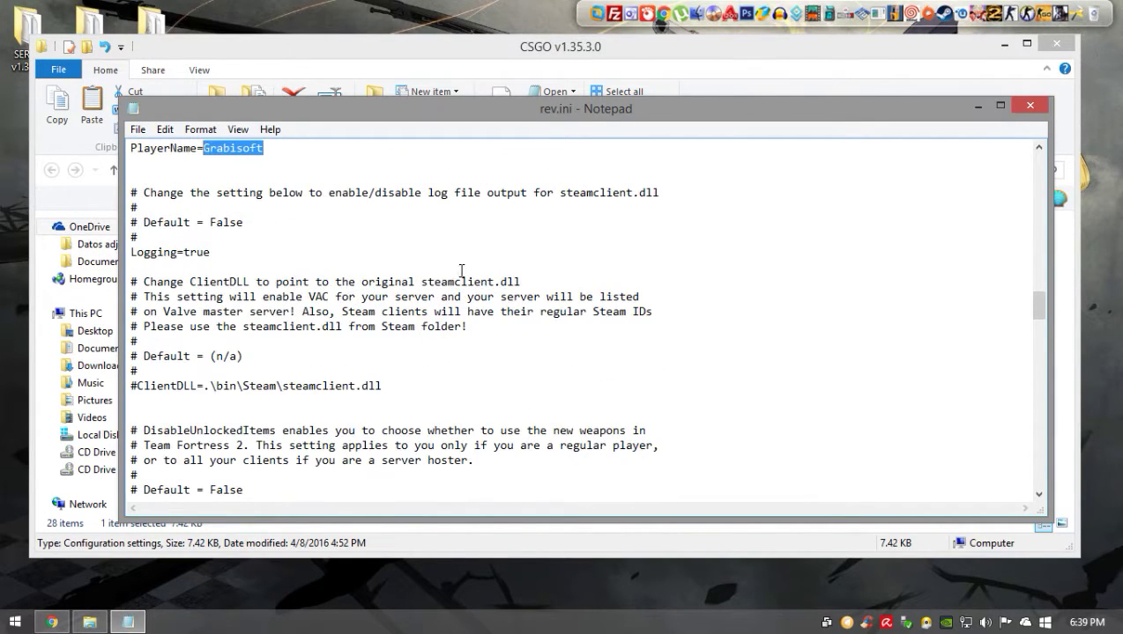
{"action": "left_click", "coordinate": [1028, 106]}
- Open the platform folder and rename avatar.dat to avatar.png, accepting the extension change
{"action": "scroll", "coordinate": [384, 310], "scroll_direction": "up", "scroll_amount": 4}
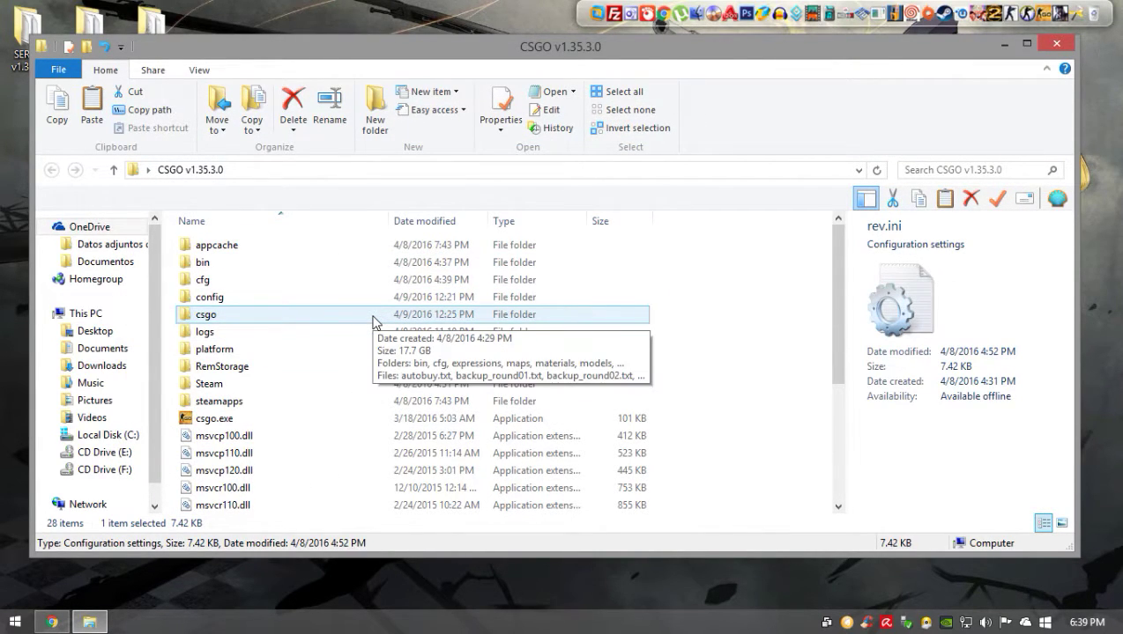
{"action": "double_click", "coordinate": [323, 348]}
{"action": "left_click", "coordinate": [229, 407]}
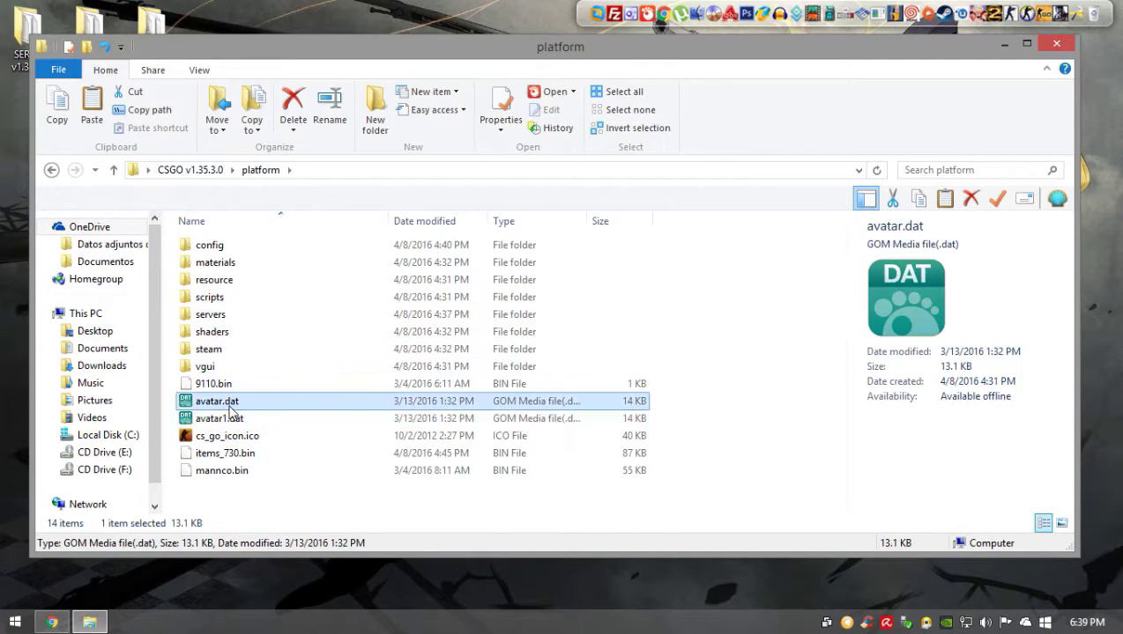
{"action": "left_click", "coordinate": [229, 407]}
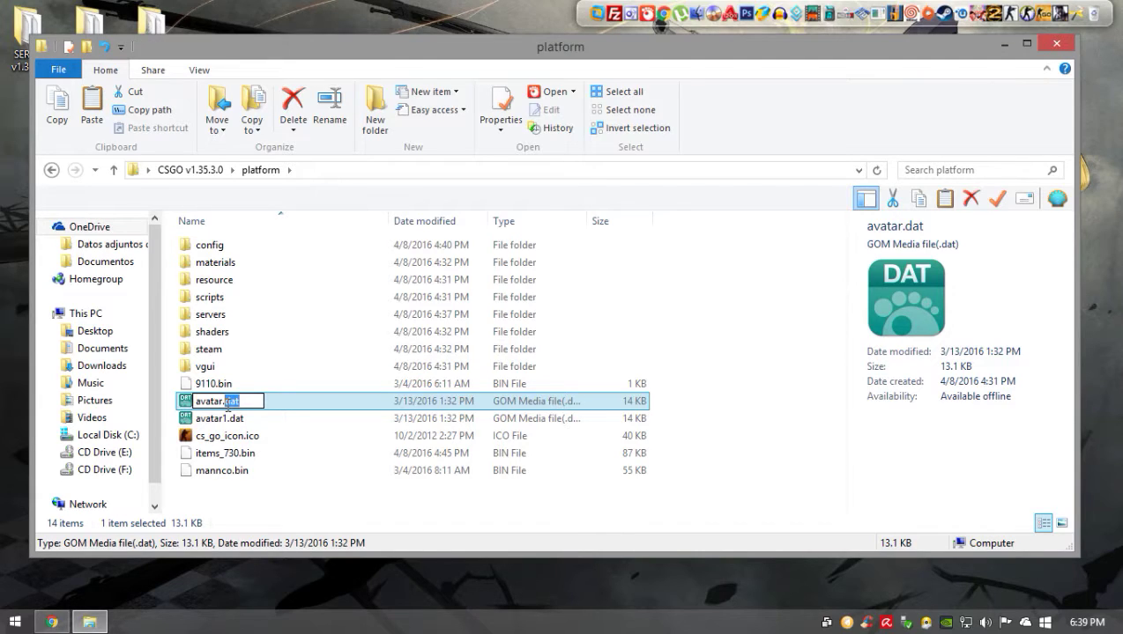
{"action": "left_click", "coordinate": [363, 487]}
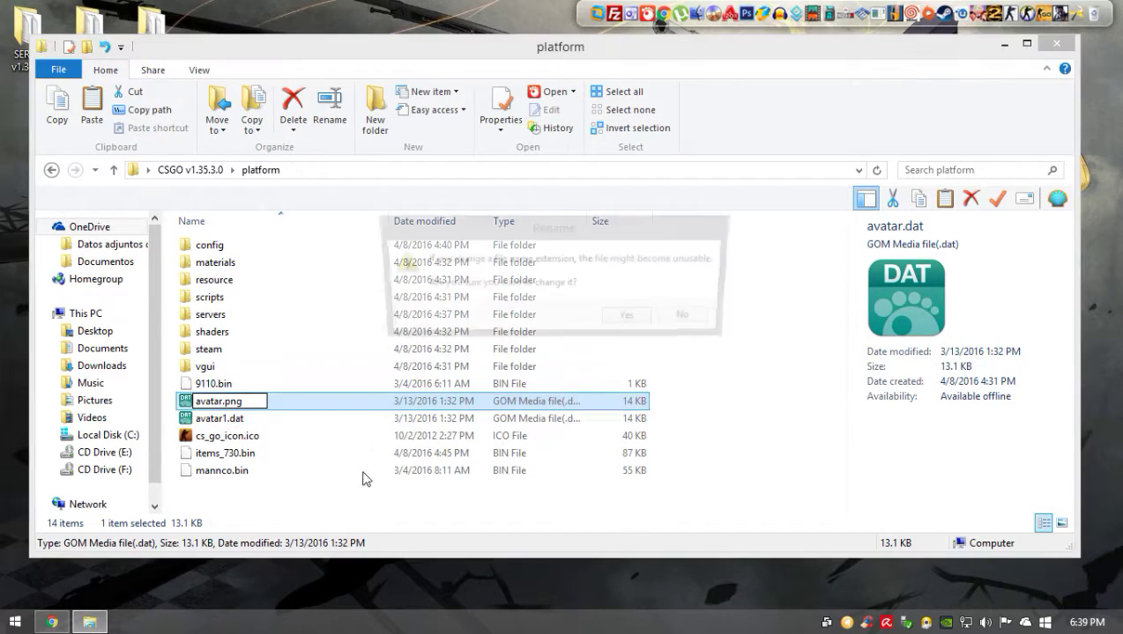
{"action": "left_click", "coordinate": [627, 319]}
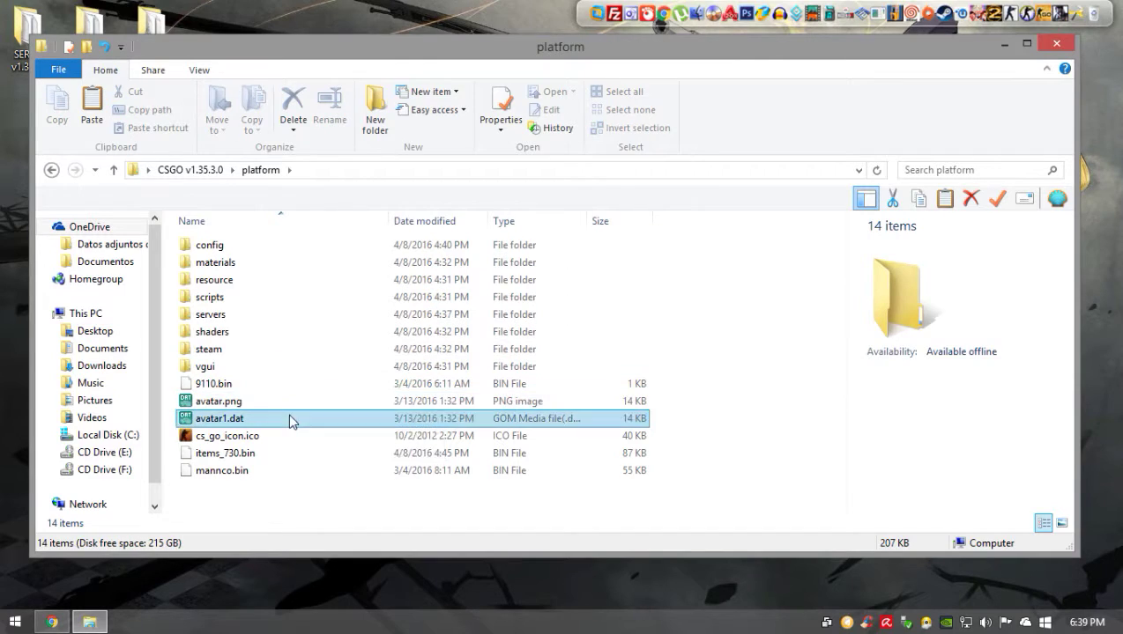
- View avatar.png in Windows Photo Viewer and close the viewer
{"action": "left_click", "coordinate": [293, 422]}
{"action": "left_click", "coordinate": [310, 409]}
{"action": "double_click", "coordinate": [310, 409]}
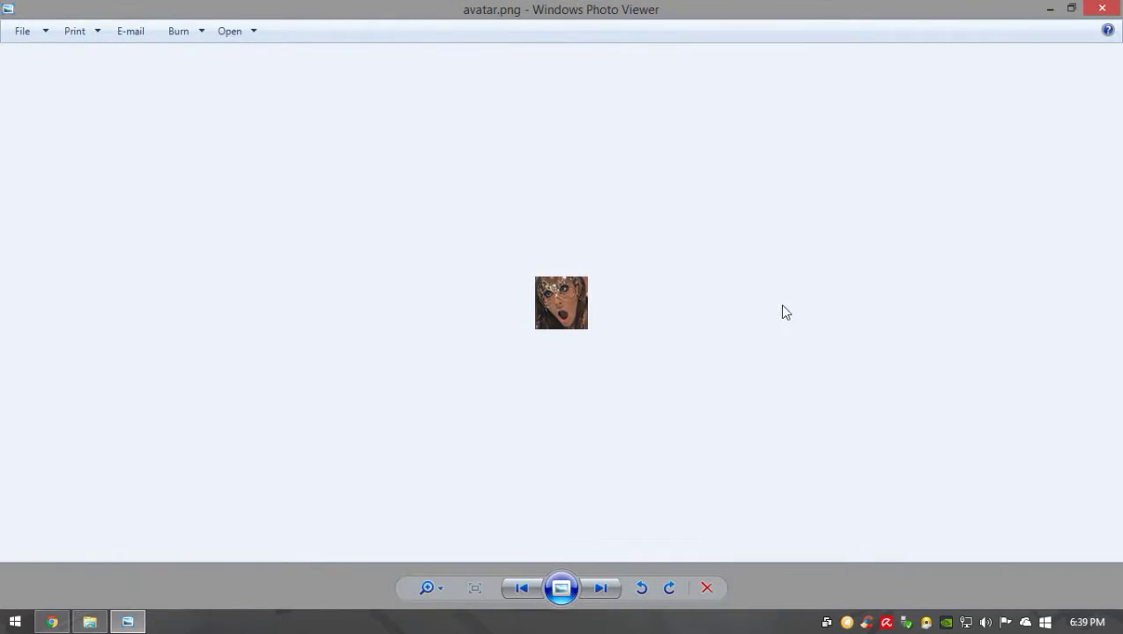
{"action": "key", "text": "alt+F4"}
- Rename avatar.png back to avatar.dat and accept the extension change
{"action": "left_click", "coordinate": [218, 401]}
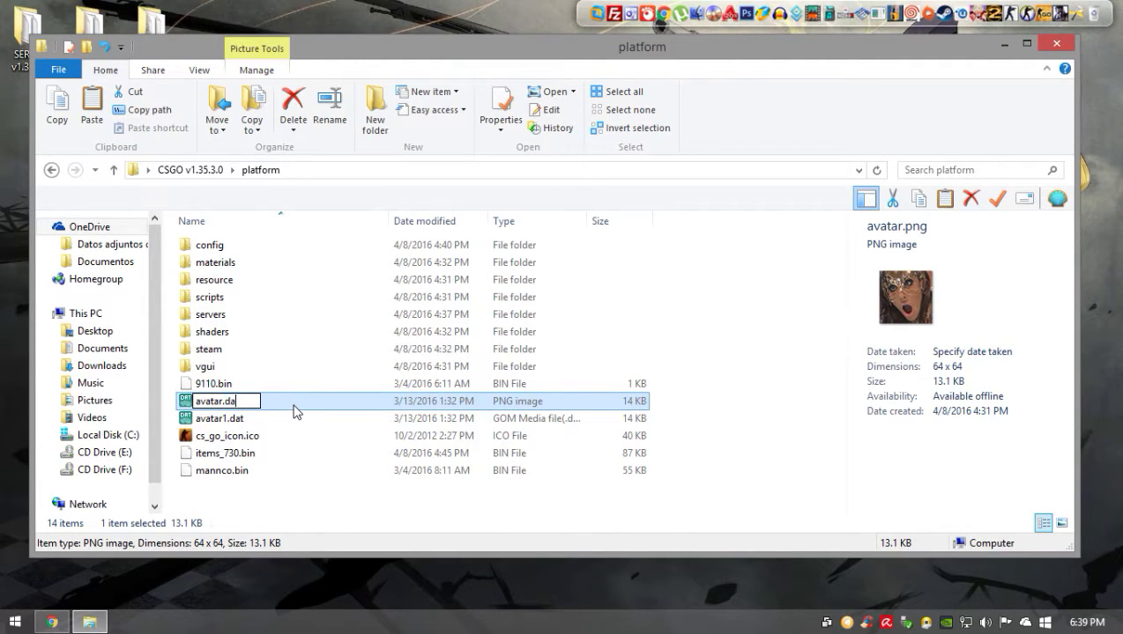
{"action": "key", "text": "Return"}
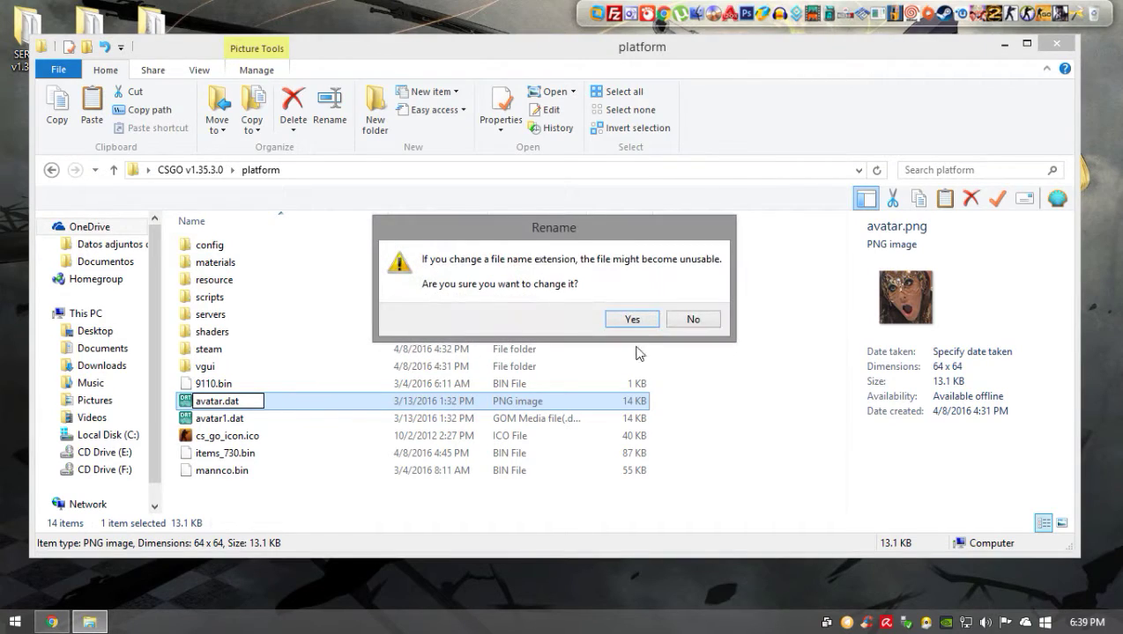
{"action": "left_click", "coordinate": [639, 323]}
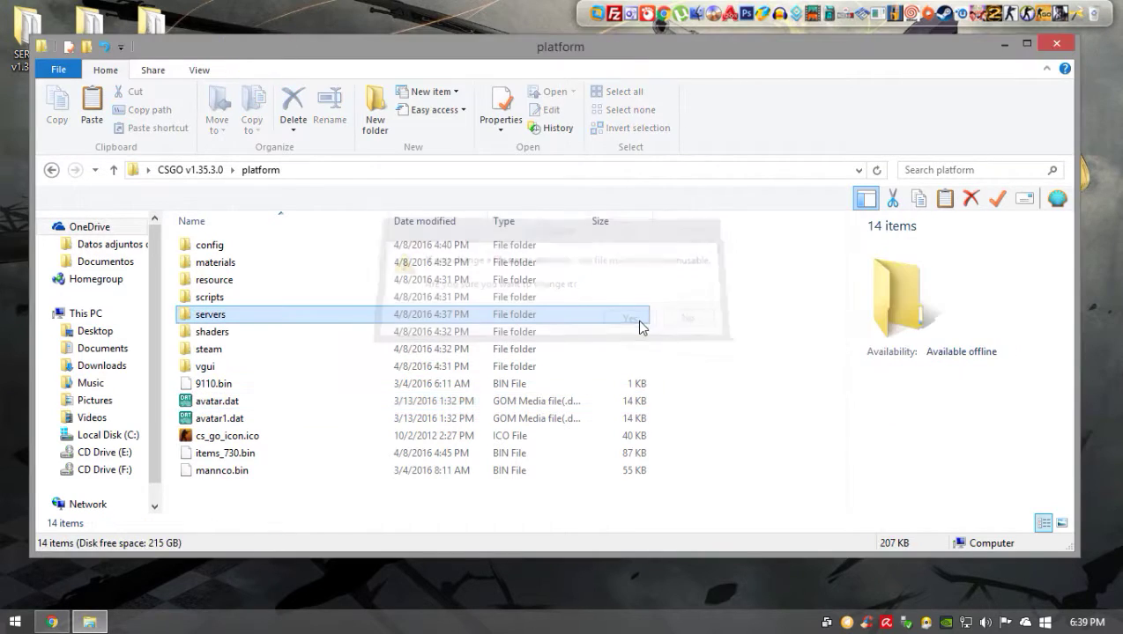
- Return to the CSGO v1.35.3.0 folder and open csgo\sound\music\valve_csgo_01
{"action": "left_click", "coordinate": [51, 170]}
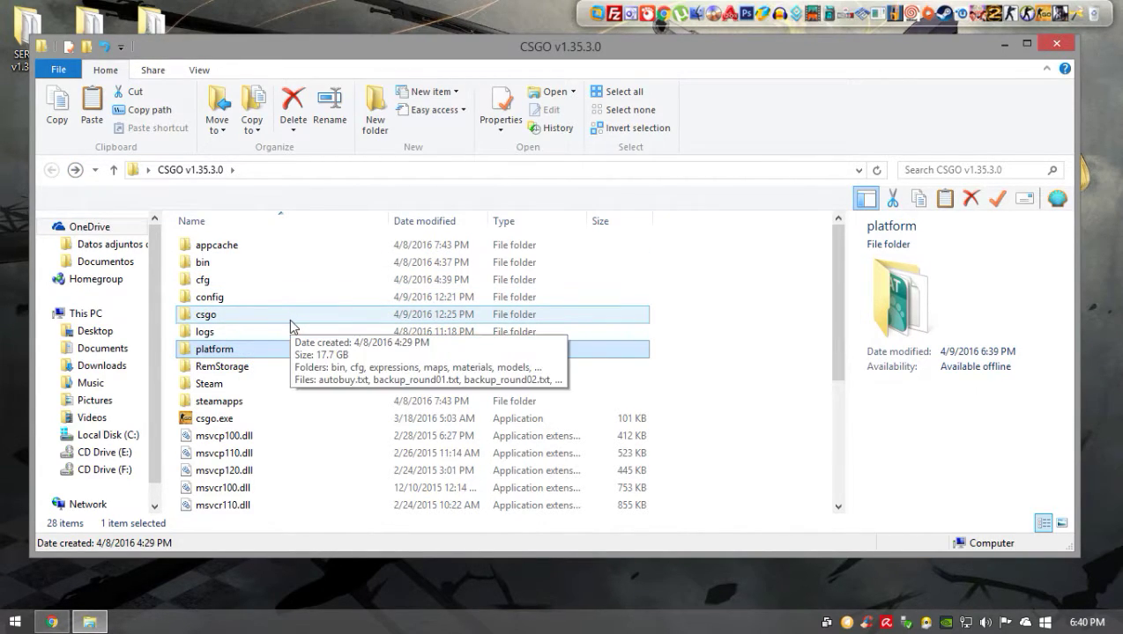
{"action": "left_click", "coordinate": [291, 318]}
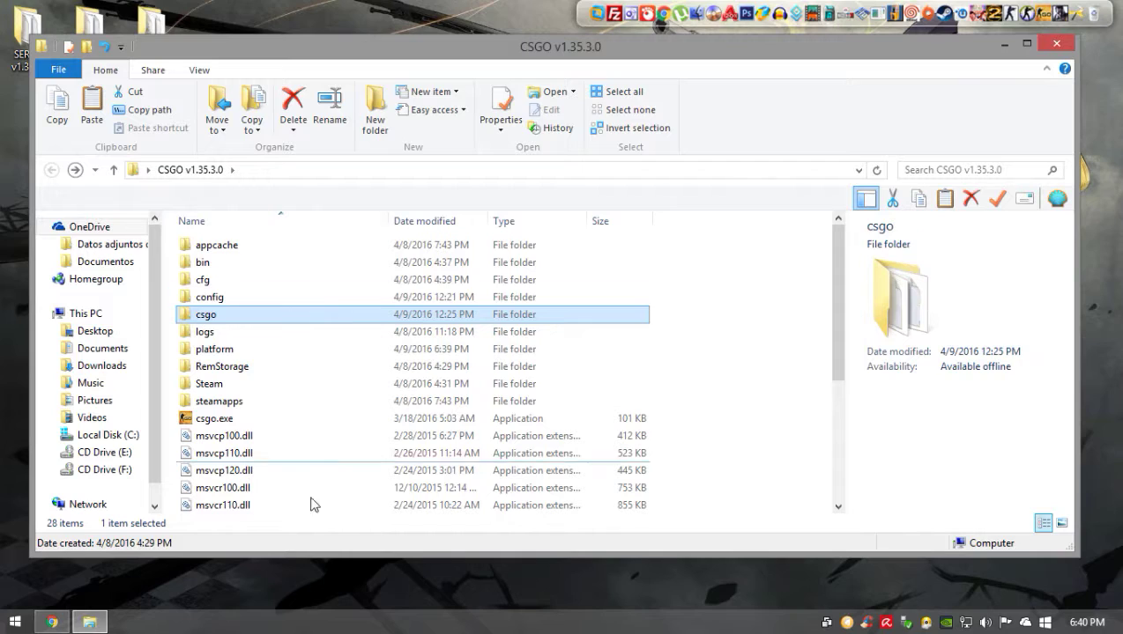
{"action": "double_click", "coordinate": [231, 317]}
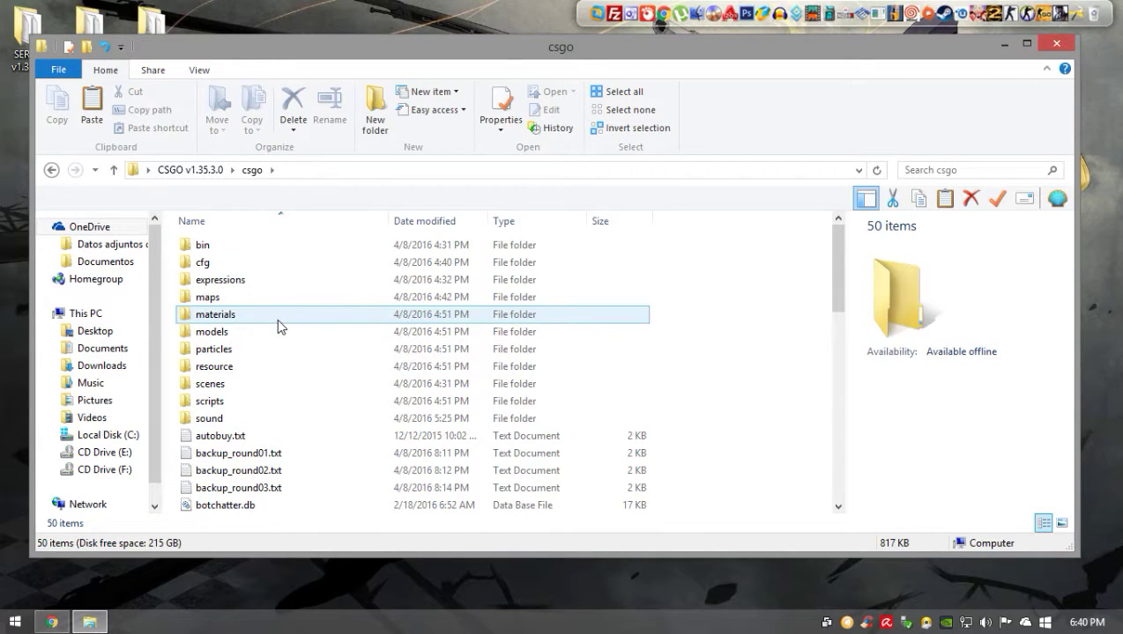
{"action": "left_click", "coordinate": [256, 420]}
{"action": "double_click", "coordinate": [256, 419]}
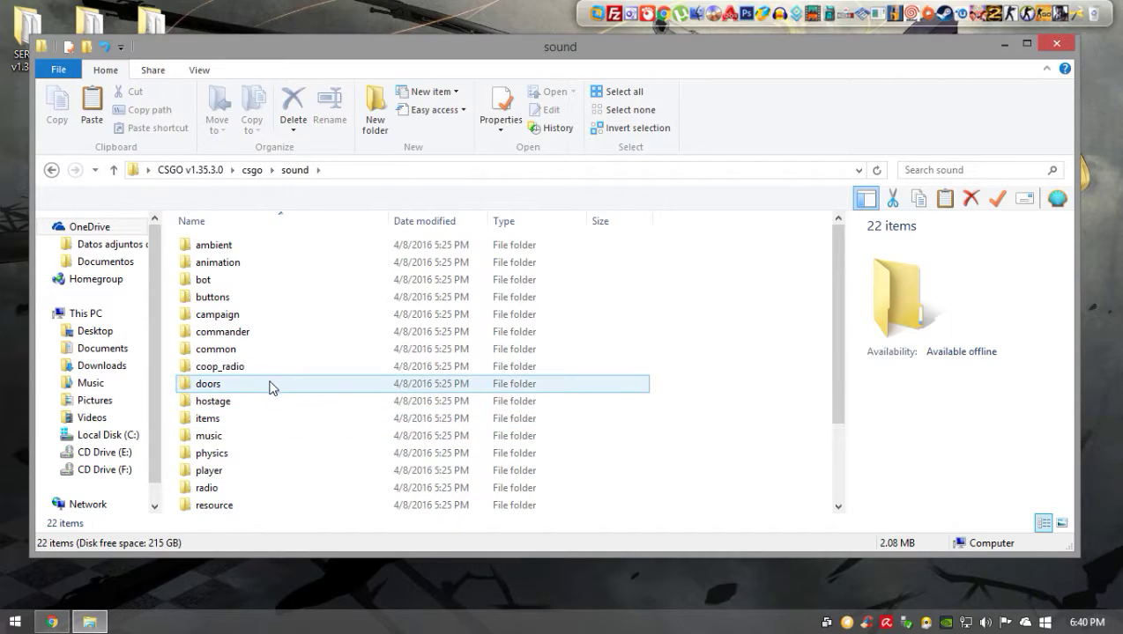
{"action": "double_click", "coordinate": [265, 431]}
{"action": "scroll", "coordinate": [371, 331], "scroll_direction": "down", "scroll_amount": 7}
{"action": "left_click", "coordinate": [367, 351]}
{"action": "double_click", "coordinate": [368, 351]}
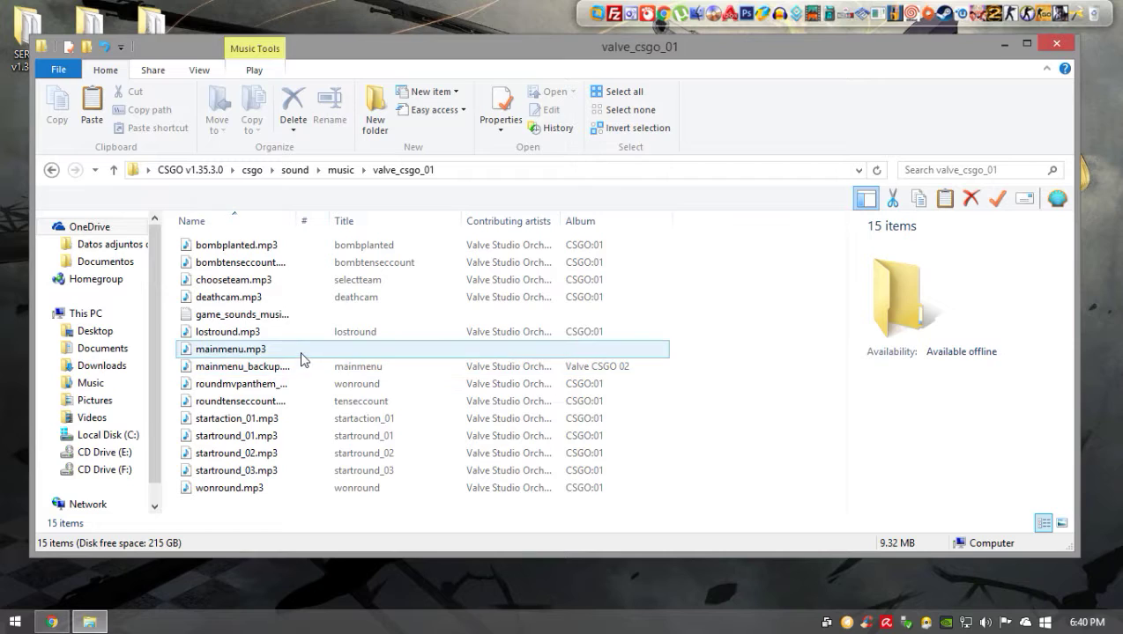
- Play mainmenu_backup.mp3, close the player and play mainmenu.mp3 to compare the two menu tracks
{"action": "left_click", "coordinate": [295, 350]}
{"action": "left_click", "coordinate": [273, 367]}
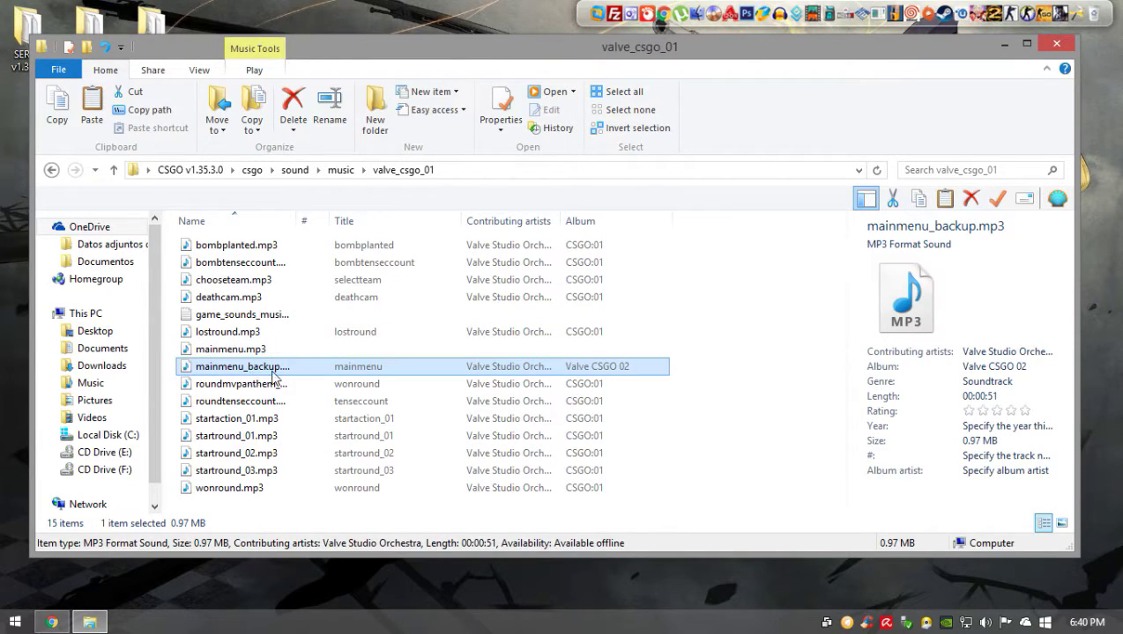
{"action": "double_click", "coordinate": [274, 374]}
{"action": "left_click", "coordinate": [326, 110]}
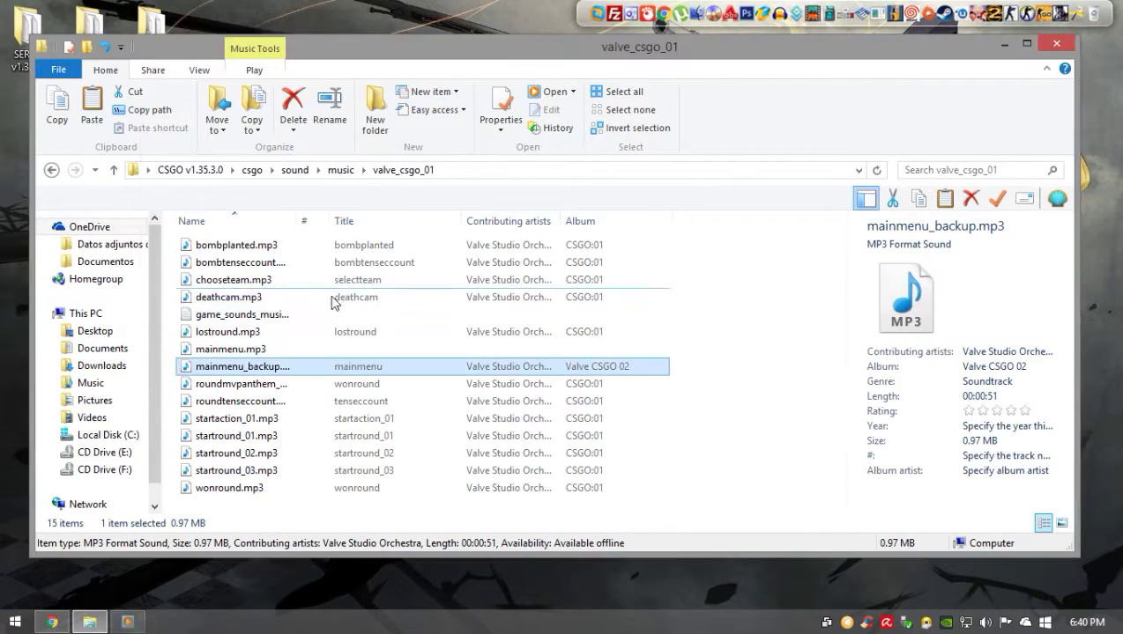
{"action": "double_click", "coordinate": [281, 350]}
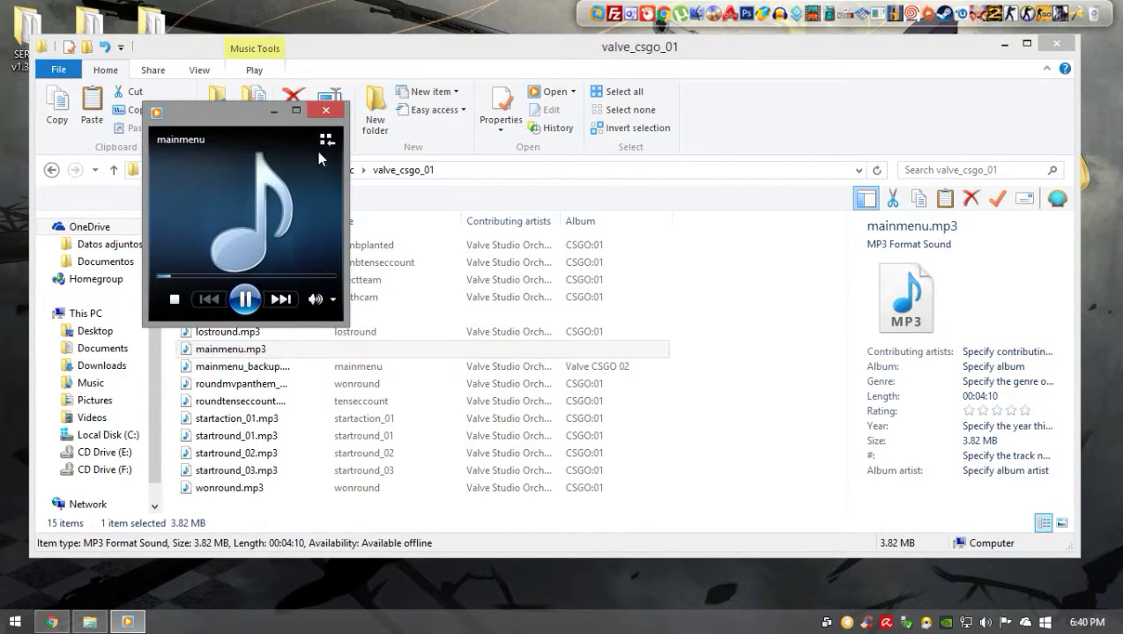
- Close the music player, return to the music folder and open valve_csgo_02 to view its menu tracks
{"action": "left_click", "coordinate": [325, 111]}
{"action": "key", "text": "BackSpace"}
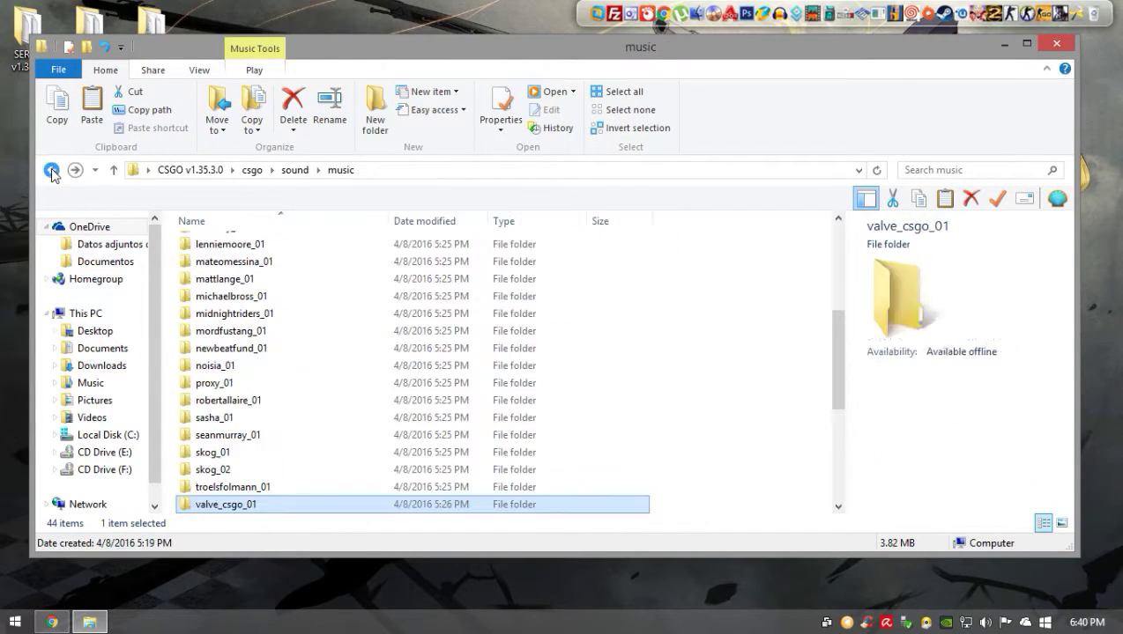
{"action": "scroll", "coordinate": [297, 394], "scroll_direction": "down", "scroll_amount": 3}
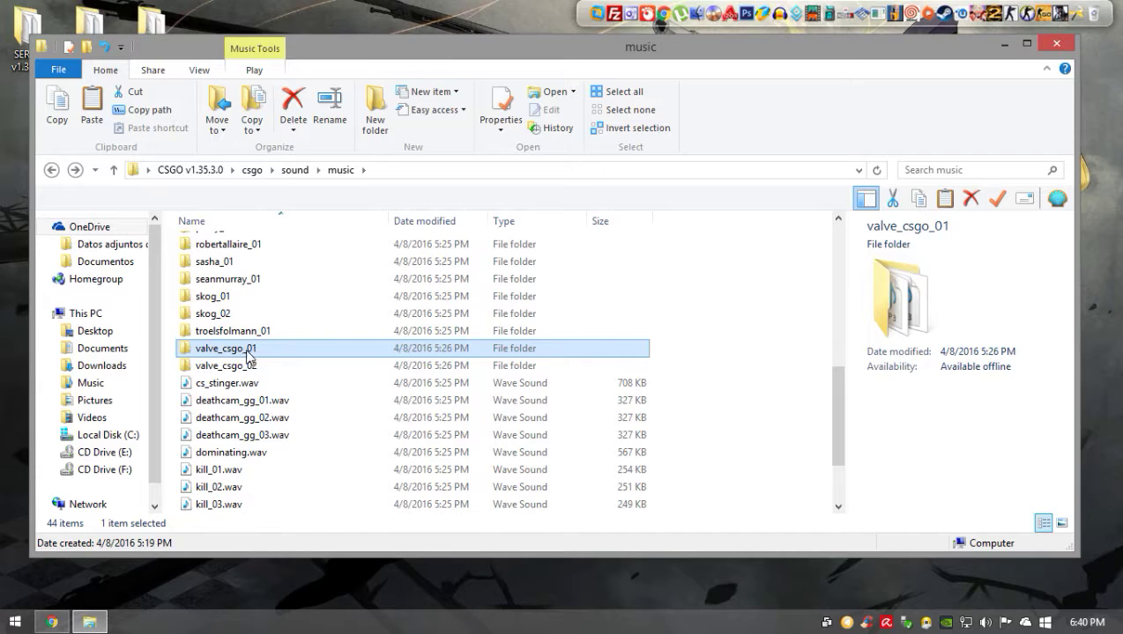
{"action": "double_click", "coordinate": [263, 367]}
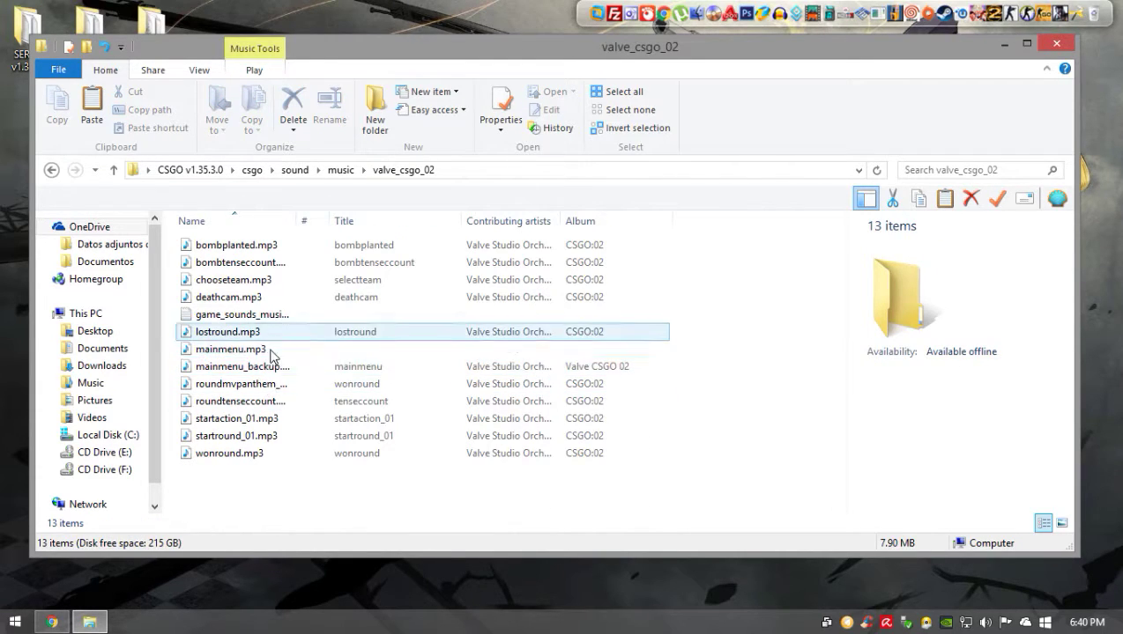
- Return to the csgo folder of CSGO v1.35.3.0, maximize its window and look through the file list
{"action": "left_click", "coordinate": [51, 170]}
{"action": "left_click", "coordinate": [52, 171]}
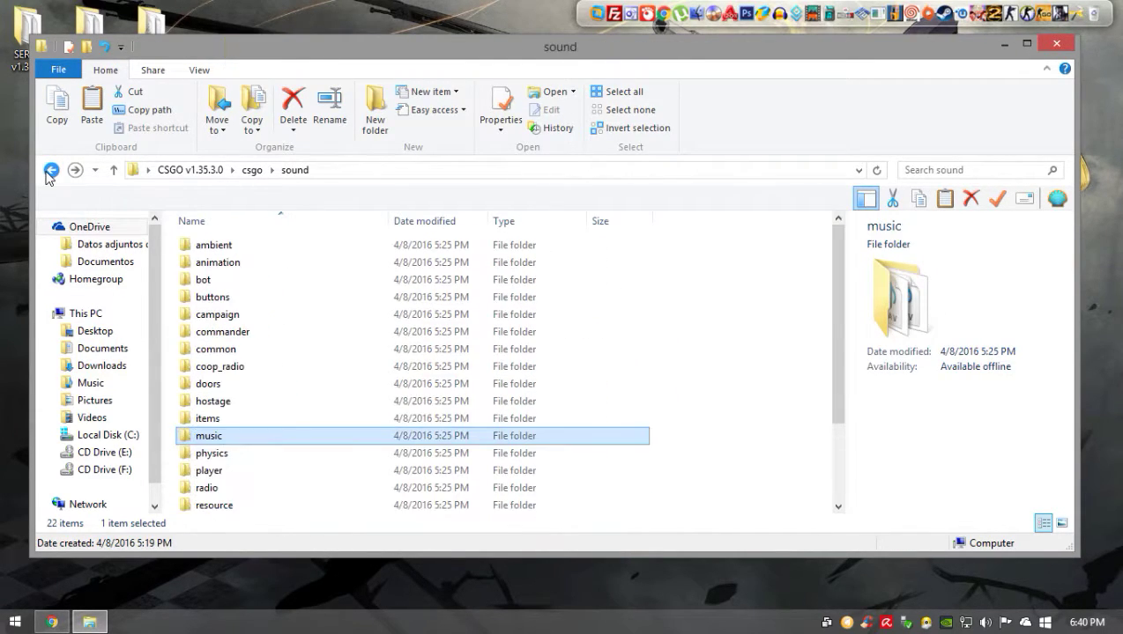
{"action": "left_click", "coordinate": [51, 170]}
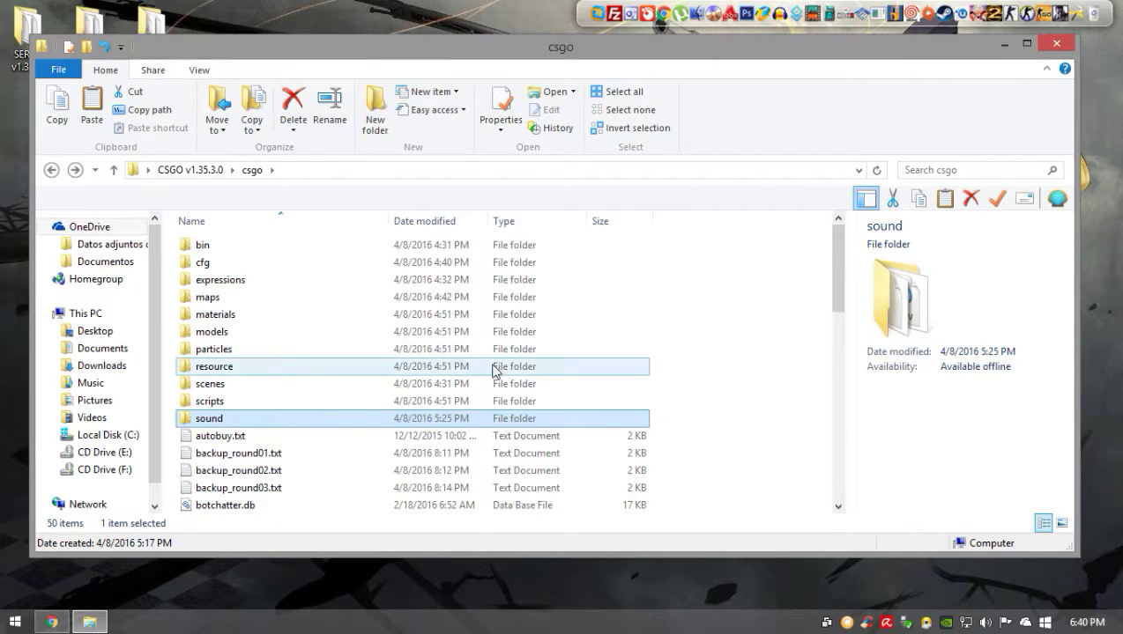
{"action": "left_click_drag", "start_coordinate": [772, 312], "coordinate": [618, 495]}
{"action": "left_click", "coordinate": [743, 343]}
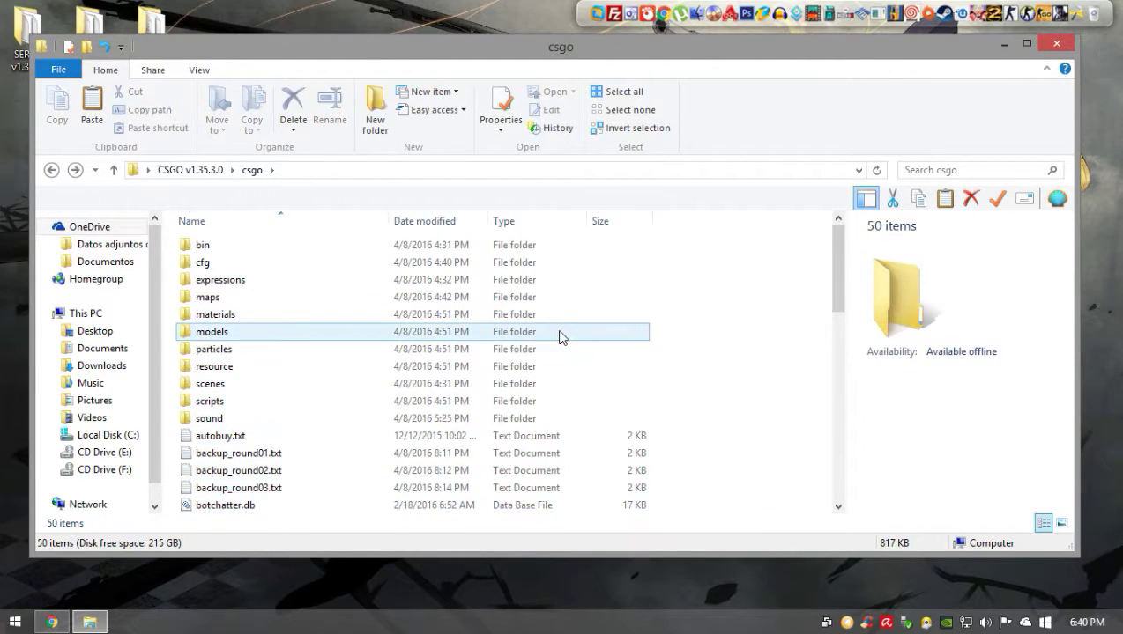
{"action": "scroll", "coordinate": [562, 336], "scroll_direction": "down", "scroll_amount": 11}
{"action": "double_click", "coordinate": [565, 55]}
{"action": "scroll", "coordinate": [639, 352], "scroll_direction": "up", "scroll_amount": 10}
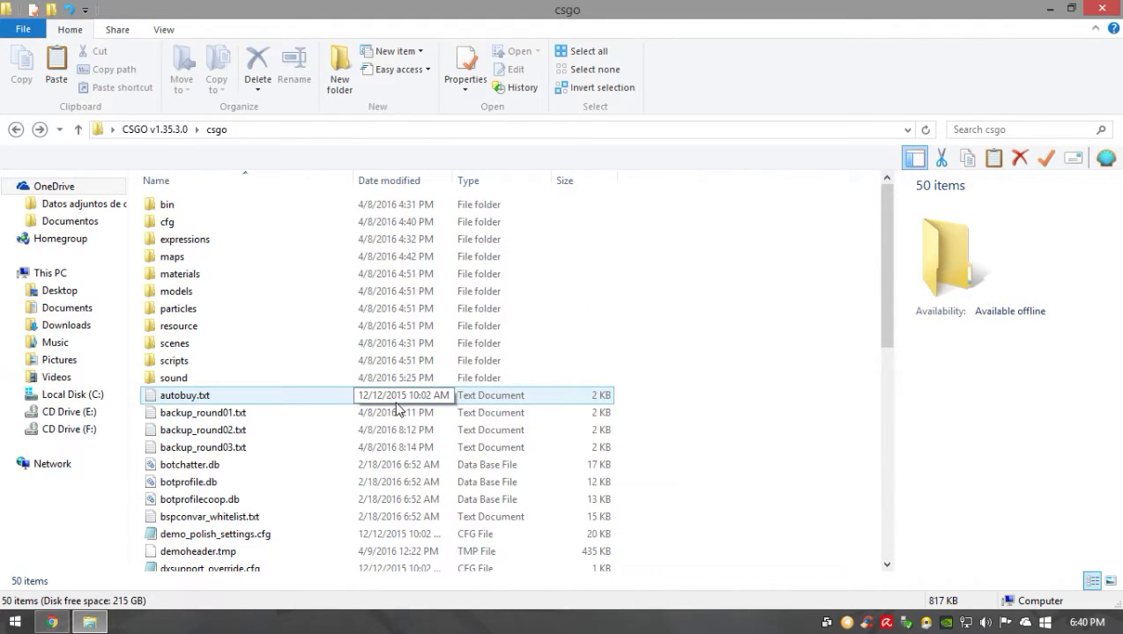
- Put the csgo window away and open the v1.34.4.2 2104 folder in Documents
{"action": "left_click", "coordinate": [90, 622]}
{"action": "key", "text": "super"}
{"action": "left_click", "coordinate": [256, 284]}
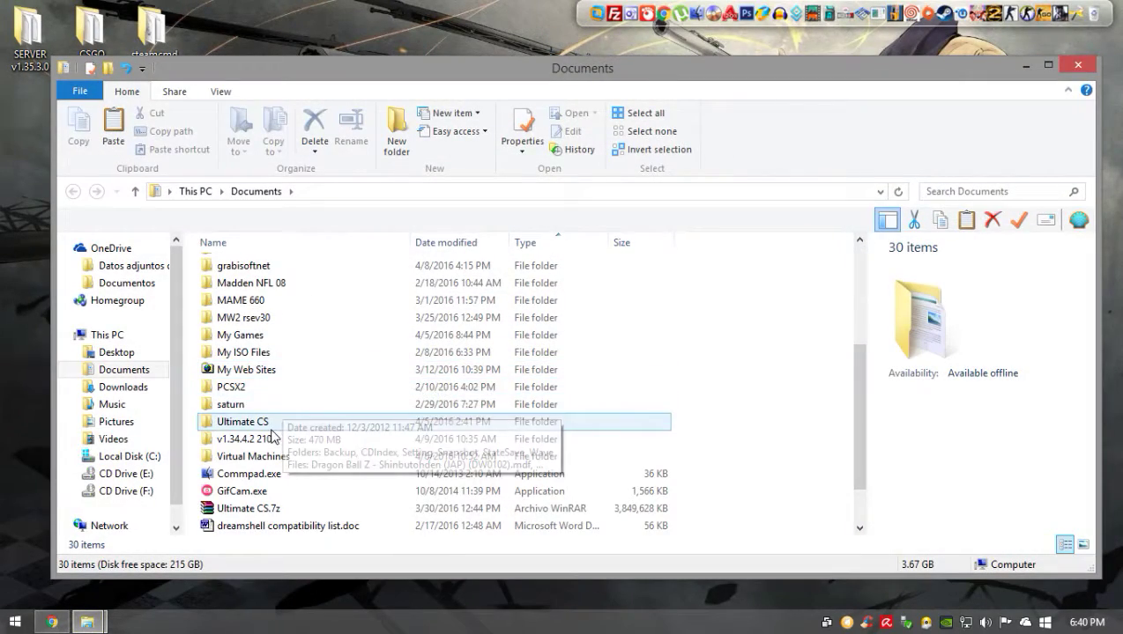
{"action": "double_click", "coordinate": [274, 435]}
{"action": "scroll", "coordinate": [225, 444], "scroll_direction": "down", "scroll_amount": 1}
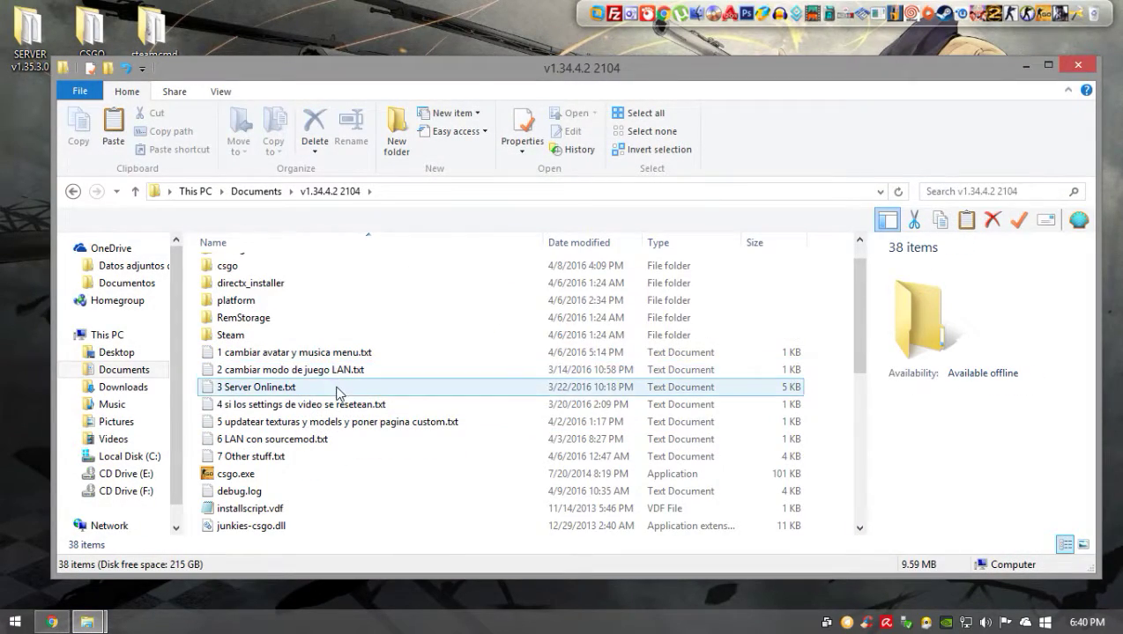
- Open the note "5 updatear texturas y models y poner pagina custom.txt" and highlight the word GCFScape
{"action": "double_click", "coordinate": [339, 405]}
{"action": "left_click", "coordinate": [1029, 106]}
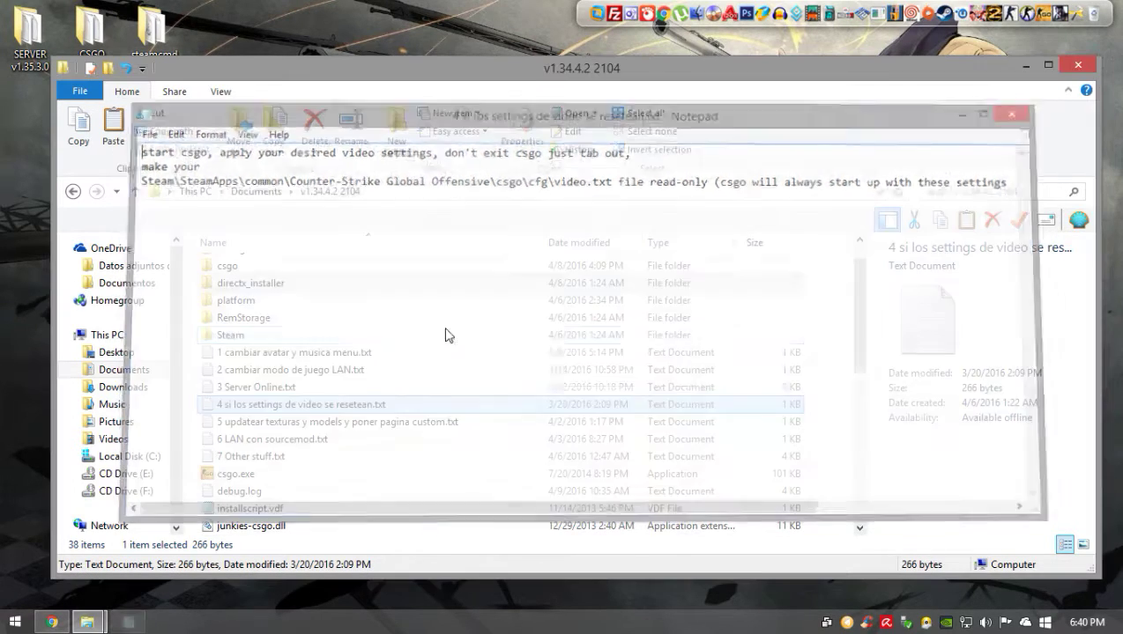
{"action": "double_click", "coordinate": [380, 423]}
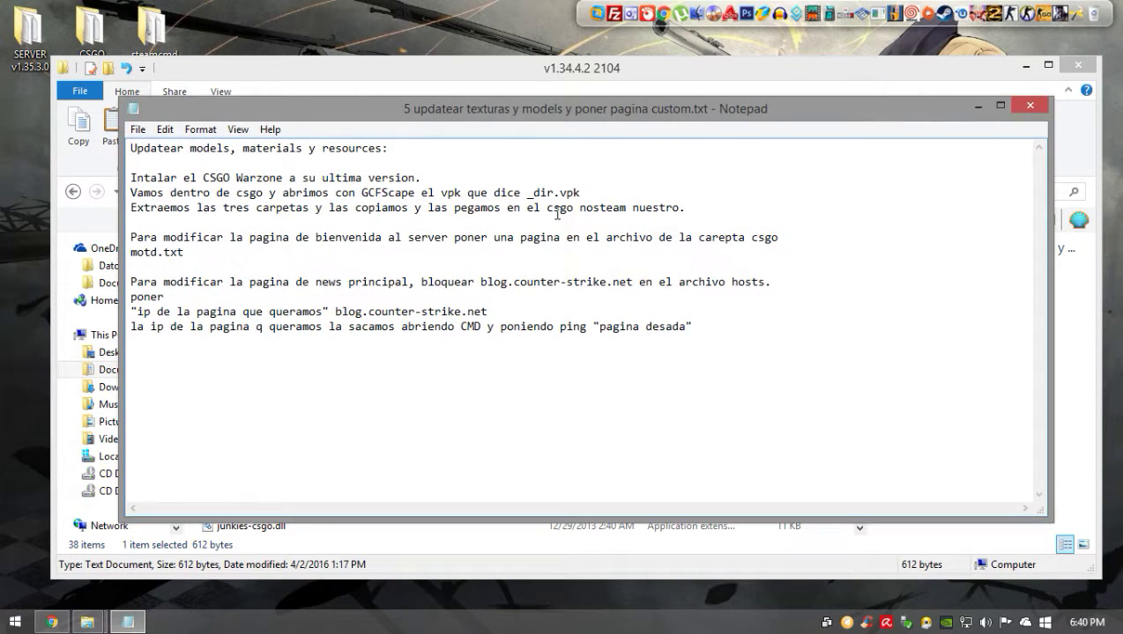
{"action": "left_click_drag", "start_coordinate": [416, 192], "coordinate": [380, 193]}
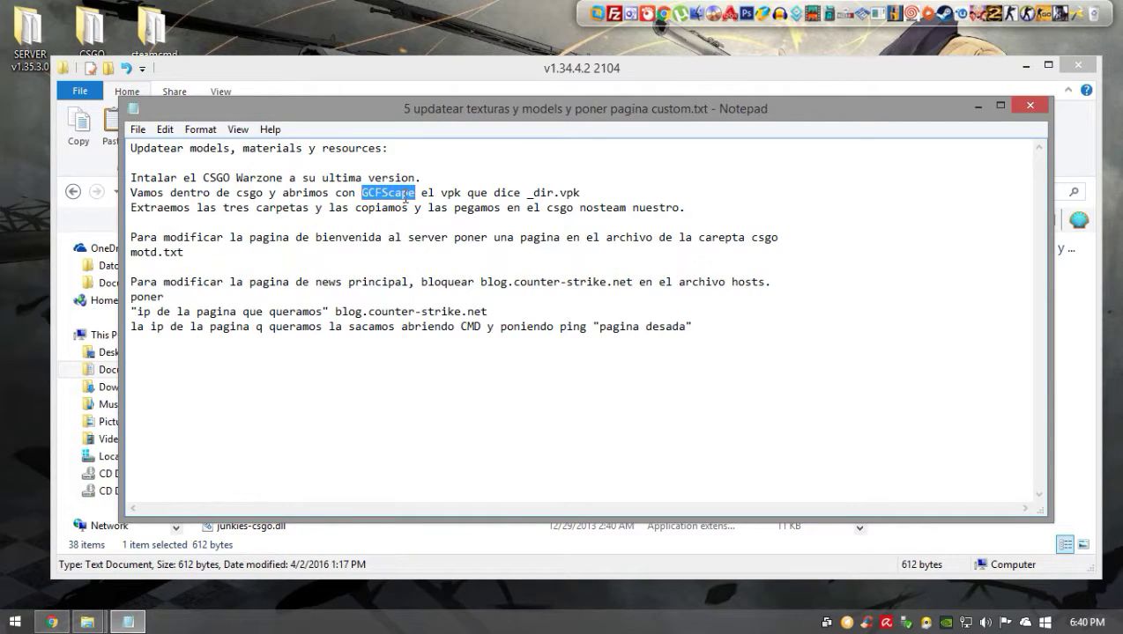
- Copy the word GCFScape, search Google for it in Chrome and open the "Nem's Tools [GCFScape - Download]" result
{"action": "right_click", "coordinate": [405, 195]}
{"action": "left_click", "coordinate": [446, 250]}
{"action": "left_click", "coordinate": [663, 17]}
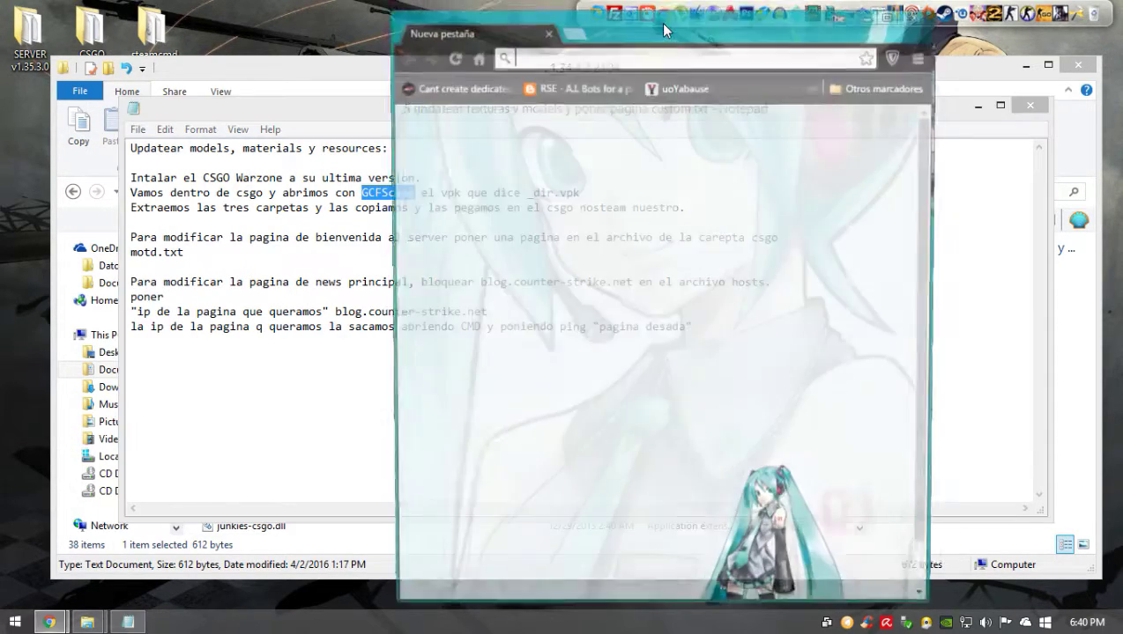
{"action": "double_click", "coordinate": [656, 33]}
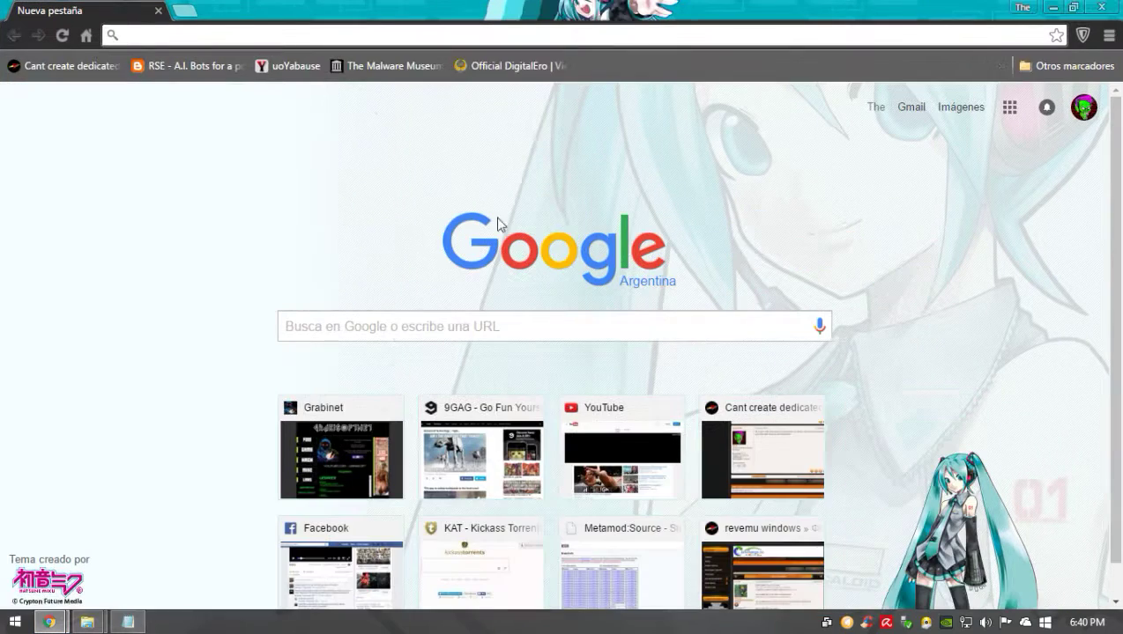
{"action": "right_click", "coordinate": [399, 326]}
{"action": "left_click", "coordinate": [456, 428]}
{"action": "key", "text": "Return"}
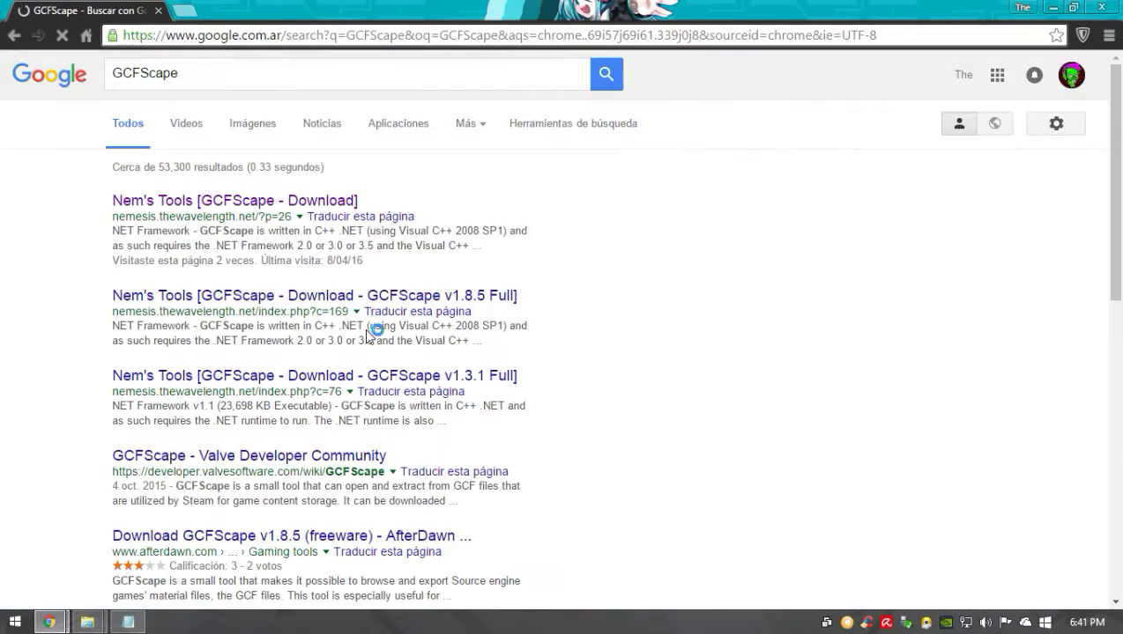
{"action": "left_click", "coordinate": [185, 200]}
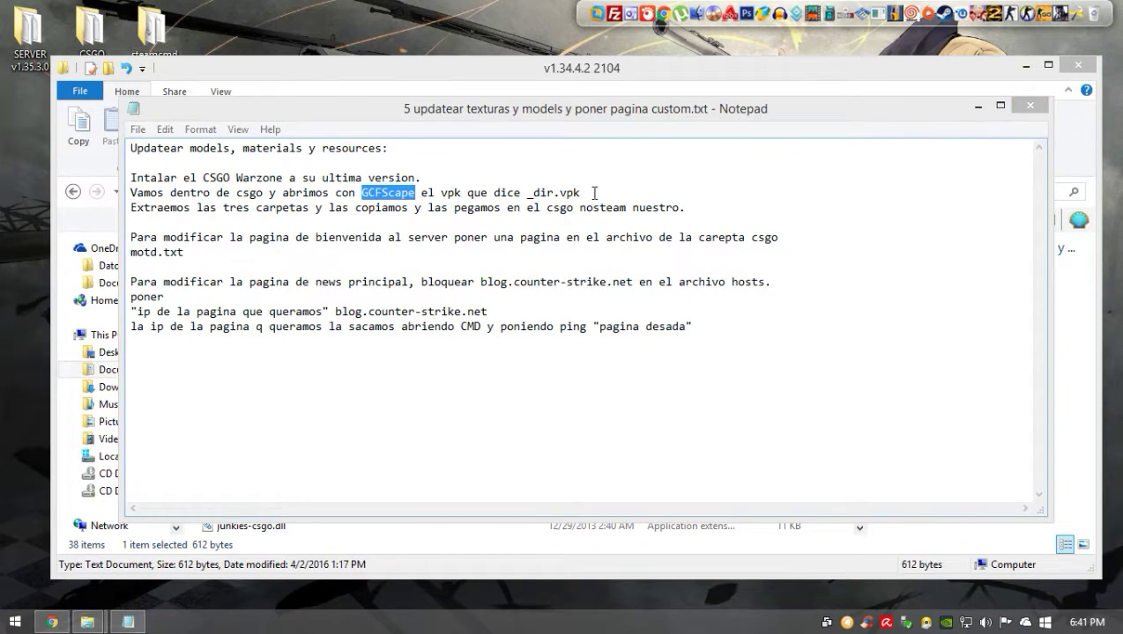
- Highlight _dir.vpk in the note, close the note and close the v1.34.4.2 2104 folder
{"action": "left_click_drag", "start_coordinate": [595, 192], "coordinate": [535, 190]}
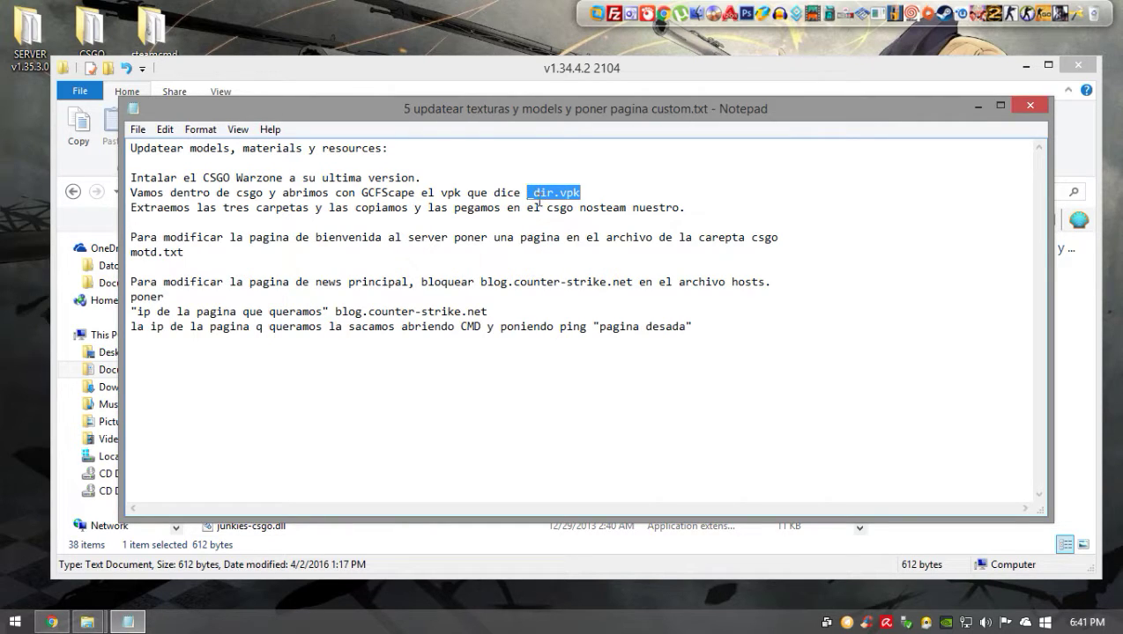
{"action": "left_click", "coordinate": [1022, 104]}
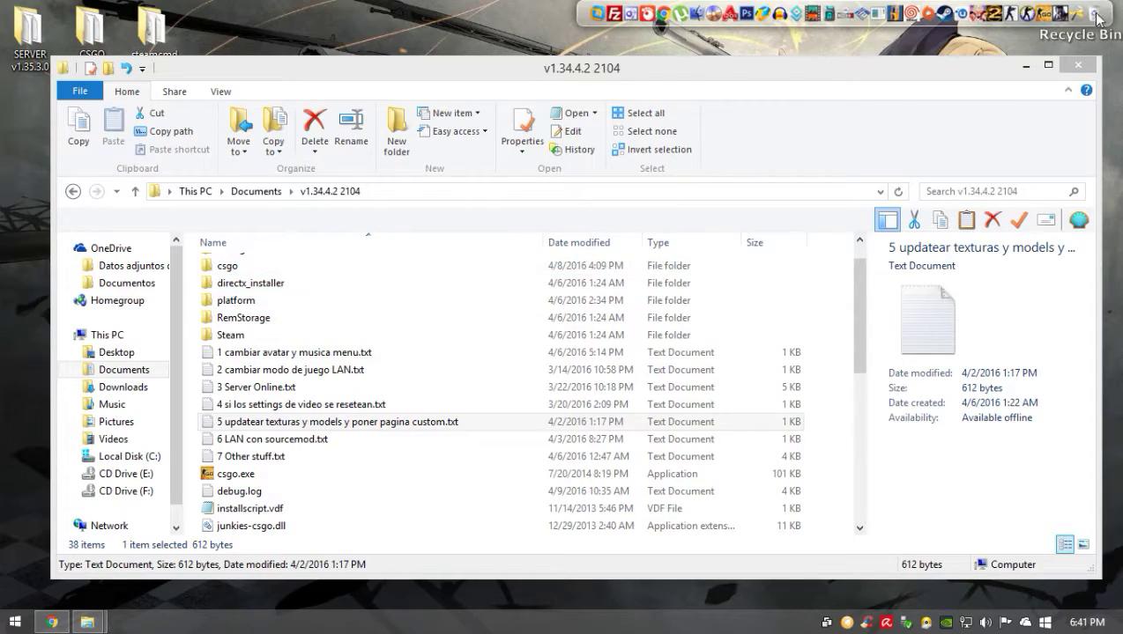
{"action": "left_click", "coordinate": [1077, 64]}
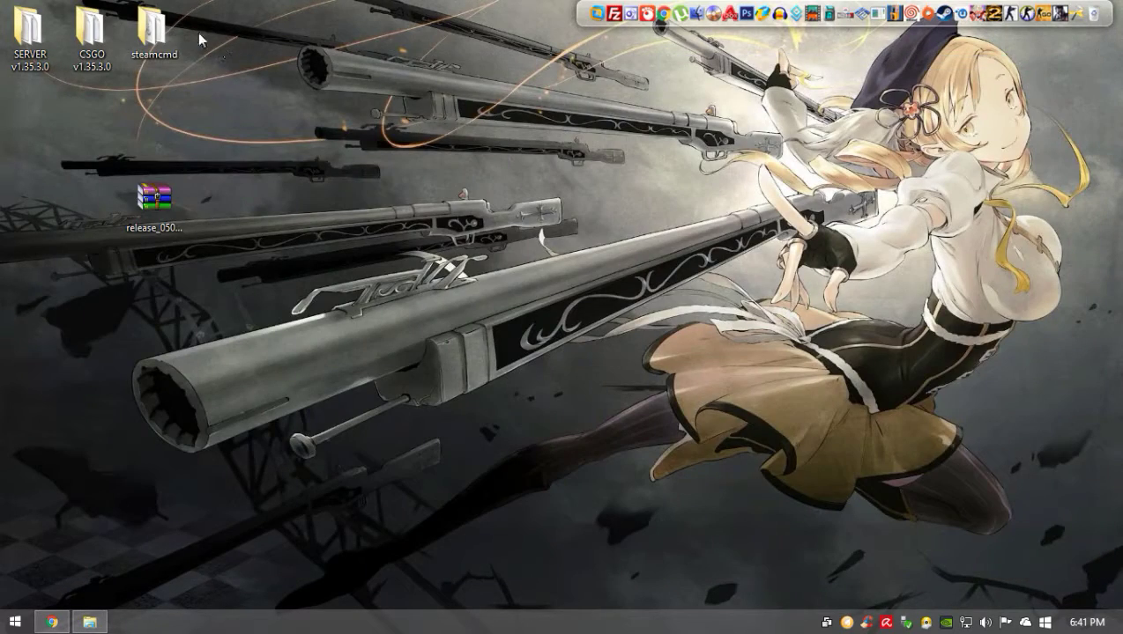
- Open the csgo folder in CSGO v1.35.3.0 from the desktop and select the materials folder
{"action": "double_click", "coordinate": [96, 35]}
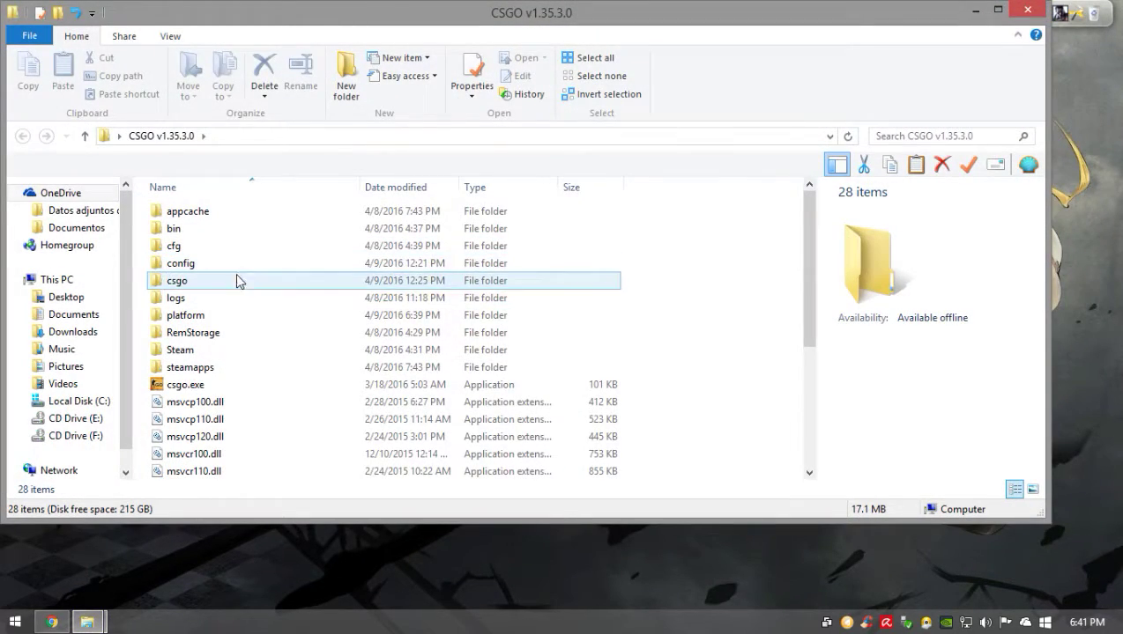
{"action": "double_click", "coordinate": [236, 281]}
{"action": "scroll", "coordinate": [389, 264], "scroll_direction": "down", "scroll_amount": 5}
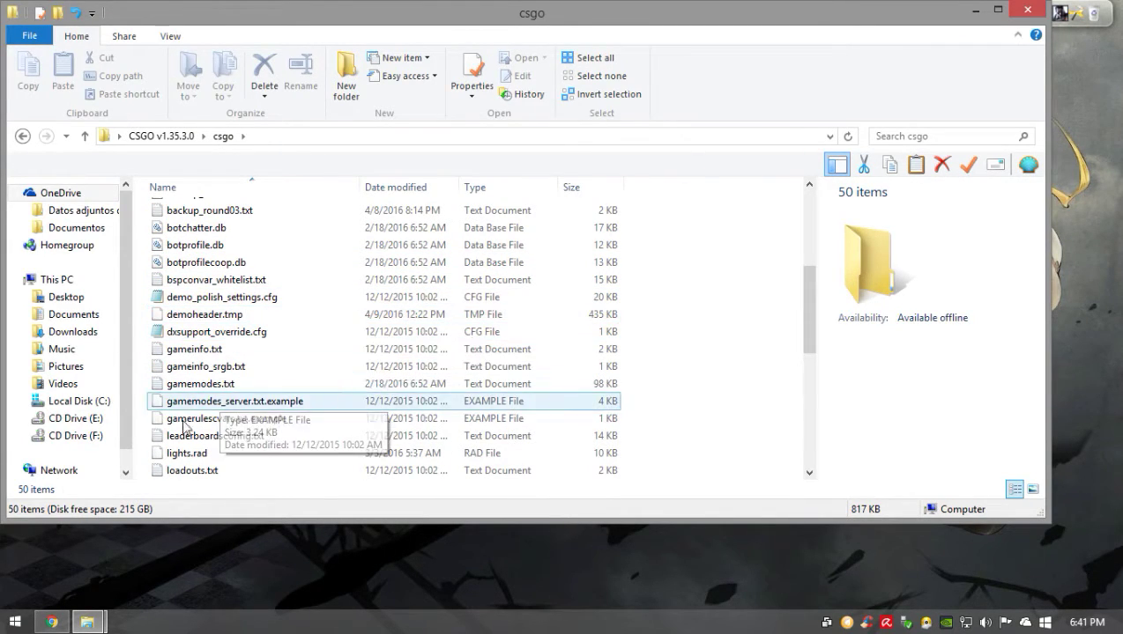
{"action": "left_click_drag", "start_coordinate": [274, 17], "coordinate": [329, 54]}
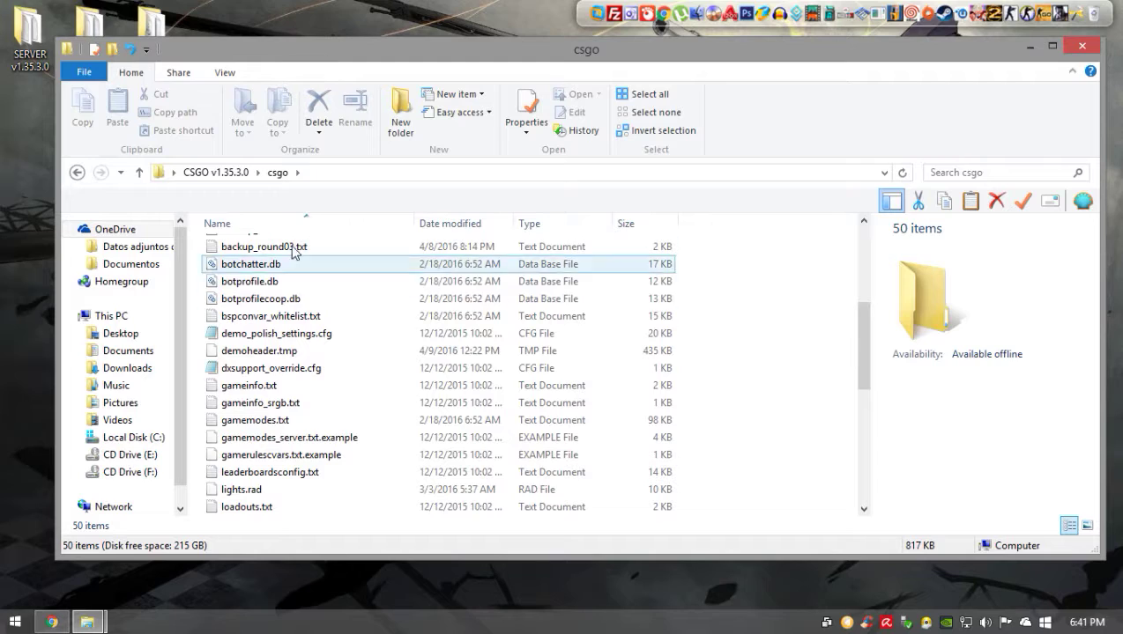
{"action": "scroll", "coordinate": [376, 395], "scroll_direction": "up", "scroll_amount": 5}
{"action": "left_click", "coordinate": [276, 319]}
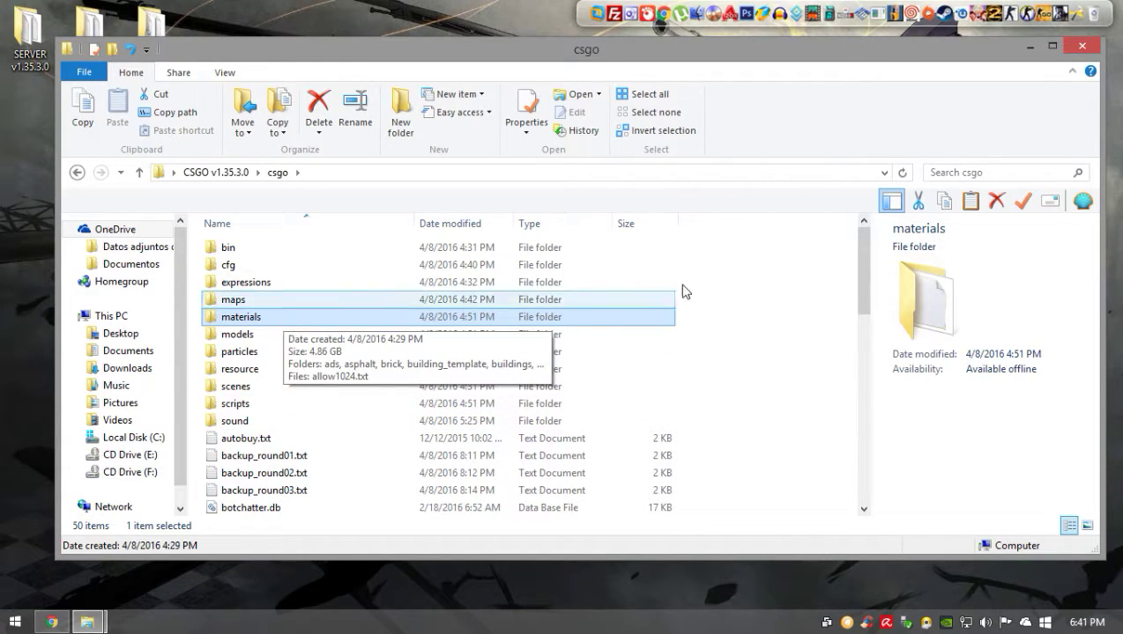
- Look through the remaining files of the csgo folder and close the folder window
{"action": "right_click", "coordinate": [712, 275]}
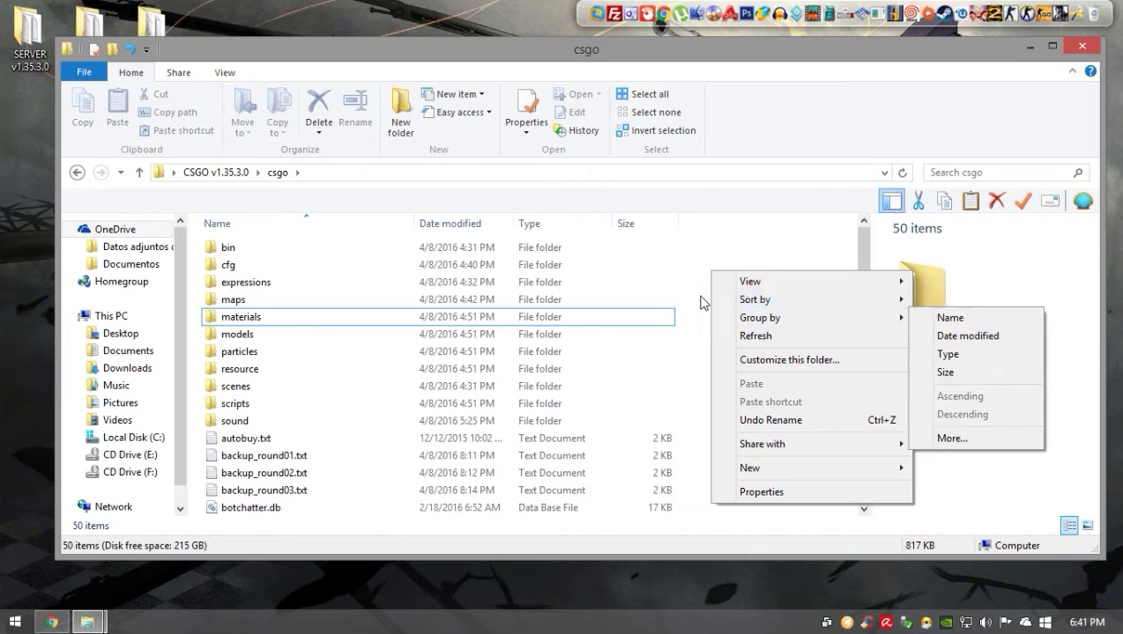
{"action": "left_click", "coordinate": [701, 301]}
{"action": "scroll", "coordinate": [665, 300], "scroll_direction": "down", "scroll_amount": 4}
{"action": "scroll", "coordinate": [665, 300], "scroll_direction": "down", "scroll_amount": 2}
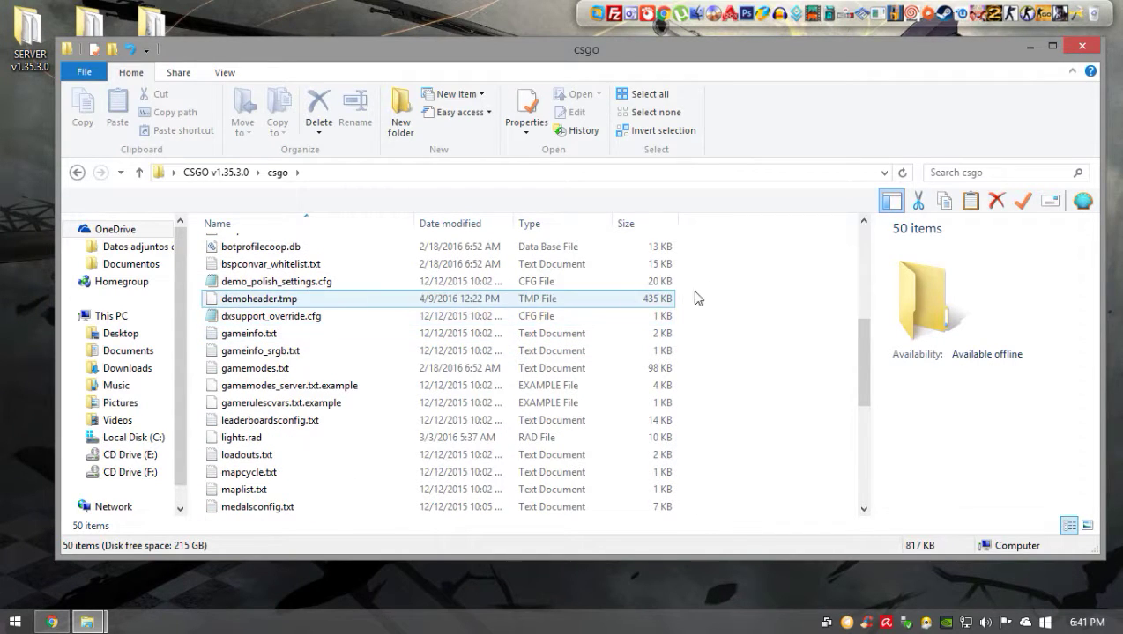
{"action": "left_click_drag", "start_coordinate": [750, 294], "coordinate": [701, 374]}
{"action": "scroll", "coordinate": [688, 364], "scroll_direction": "up", "scroll_amount": 4}
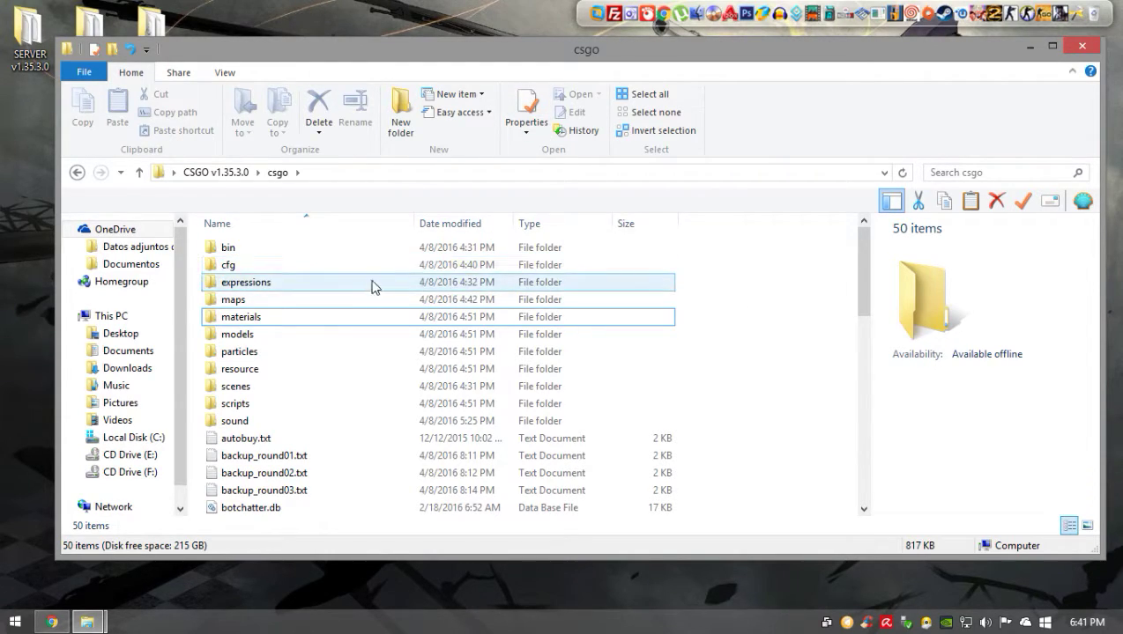
{"action": "left_click", "coordinate": [1080, 46]}
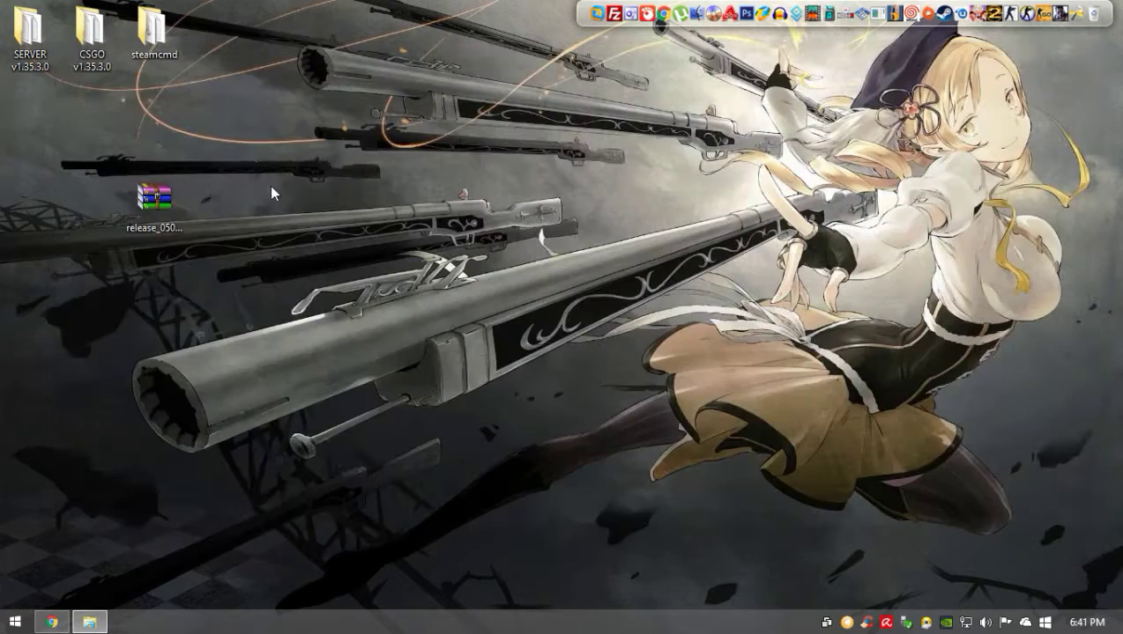
- Open the SERVER v1.35.3.0 folder on the desktop and browse to csgo\addons\sourcemod\configs
{"action": "double_click", "coordinate": [29, 31]}
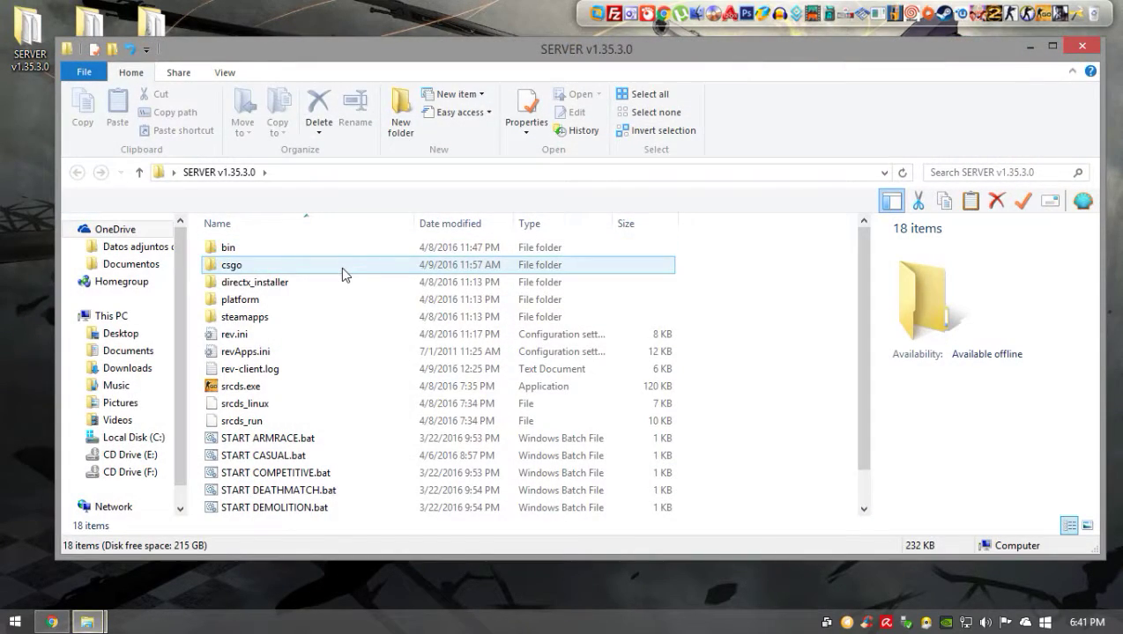
{"action": "double_click", "coordinate": [320, 265]}
{"action": "double_click", "coordinate": [294, 251]}
{"action": "left_click", "coordinate": [297, 273]}
{"action": "double_click", "coordinate": [297, 273]}
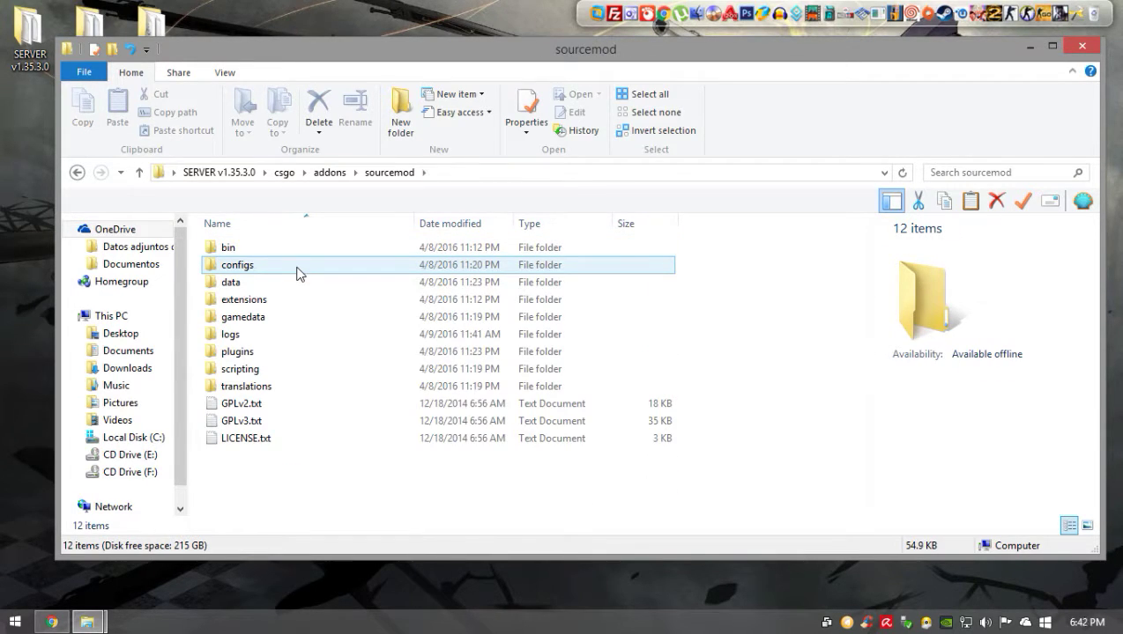
{"action": "double_click", "coordinate": [297, 273]}
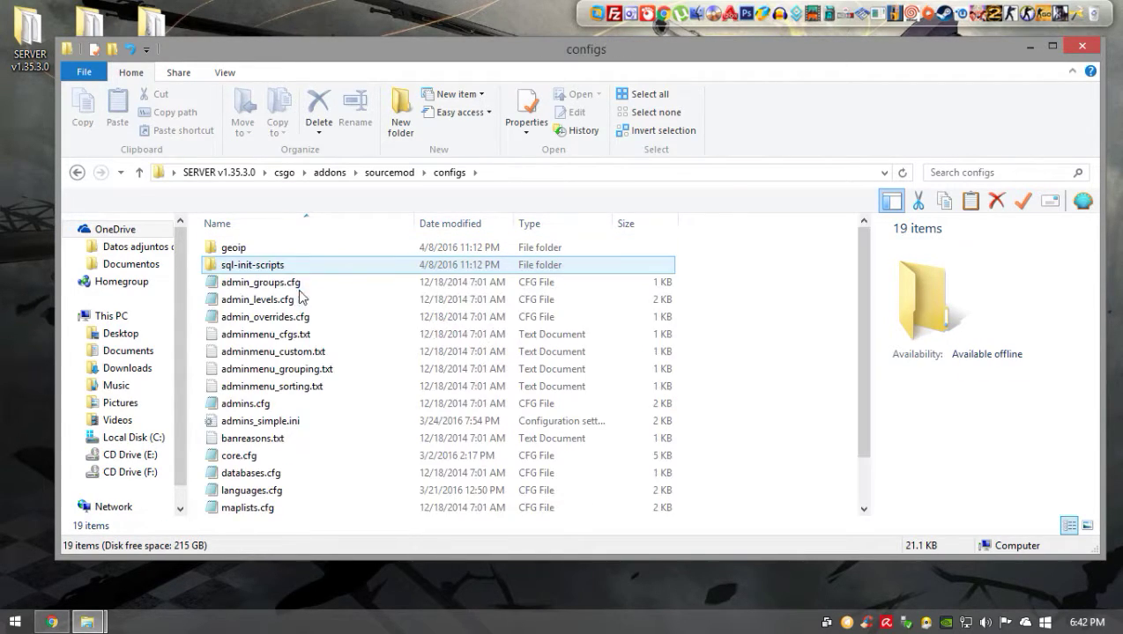
- Open admins_simple.ini in Notepad and highlight the whole admin entry at the end of the file
{"action": "double_click", "coordinate": [303, 423]}
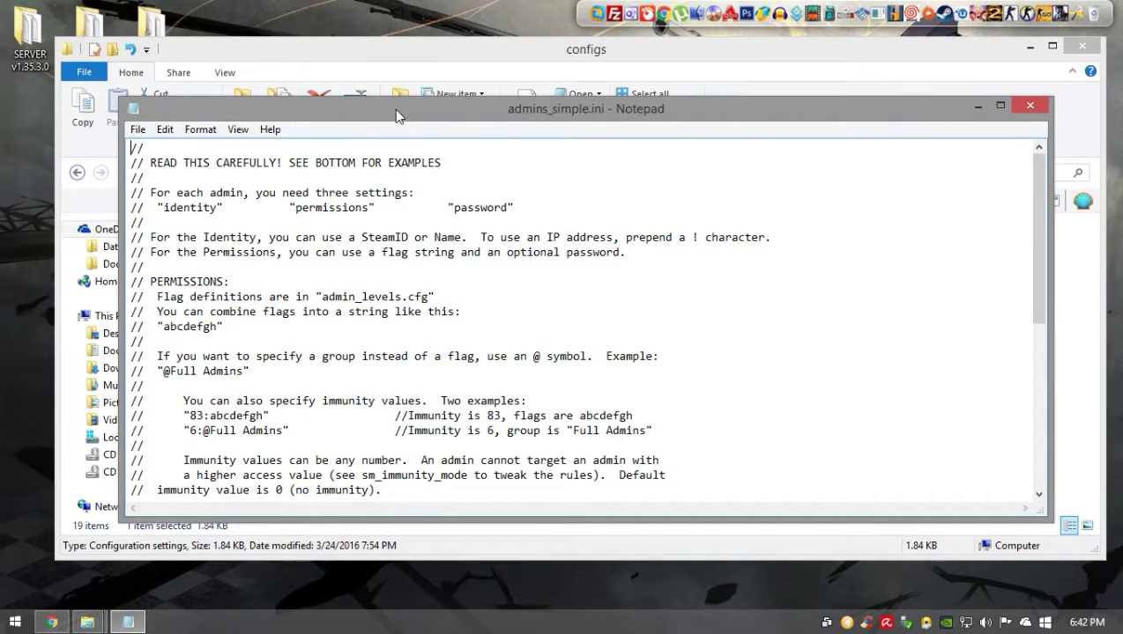
{"action": "left_click_drag", "start_coordinate": [394, 109], "coordinate": [387, 92]}
{"action": "scroll", "coordinate": [439, 275], "scroll_direction": "down", "scroll_amount": 8}
{"action": "left_click_drag", "start_coordinate": [353, 458], "coordinate": [342, 458]}
{"action": "left_click_drag", "start_coordinate": [268, 457], "coordinate": [42, 456]}
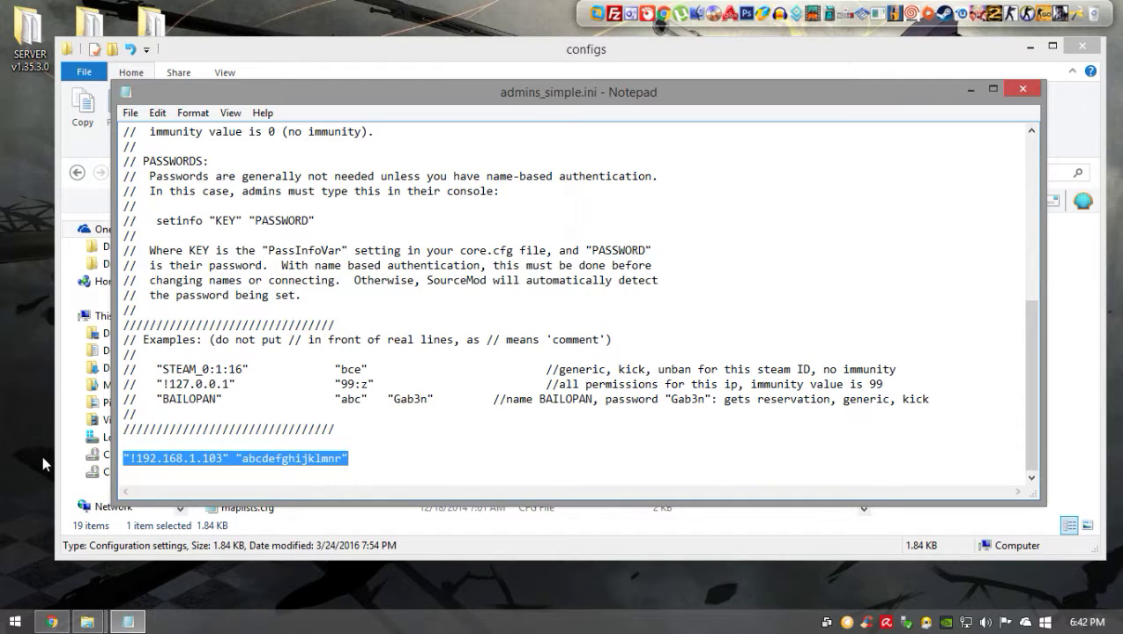
- Highlight the admin entry's IP address and its permission flags, close admins_simple.ini and return to the sourcemod folder
{"action": "left_click", "coordinate": [174, 457]}
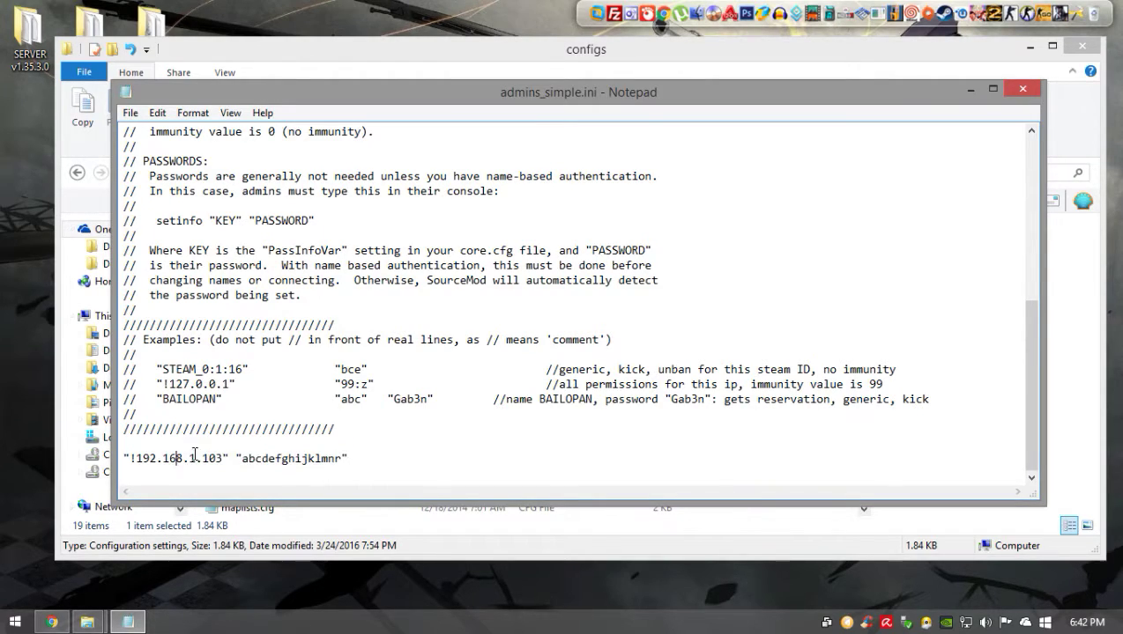
{"action": "left_click_drag", "start_coordinate": [220, 463], "coordinate": [132, 459]}
{"action": "left_click_drag", "start_coordinate": [242, 459], "coordinate": [336, 462]}
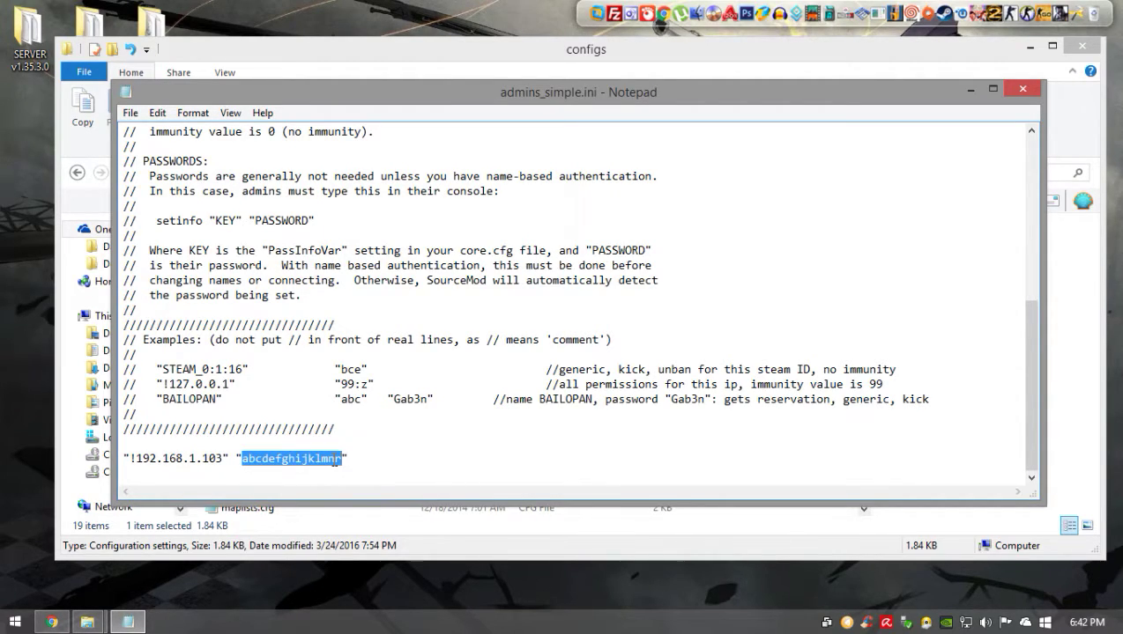
{"action": "left_click", "coordinate": [1023, 89]}
{"action": "left_click", "coordinate": [78, 176]}
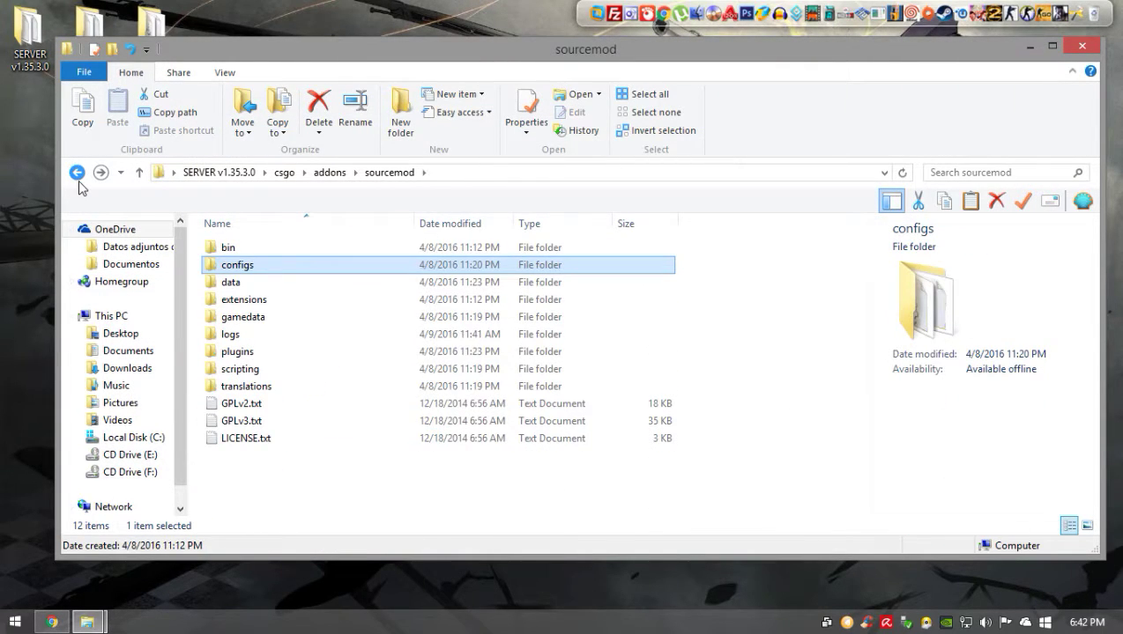
- Return to the SERVER v1.35.3.0 root folder, launch the server with START CASUAL.bat and close the leftover command prompt window
{"action": "left_click", "coordinate": [78, 176]}
{"action": "left_click", "coordinate": [78, 176]}
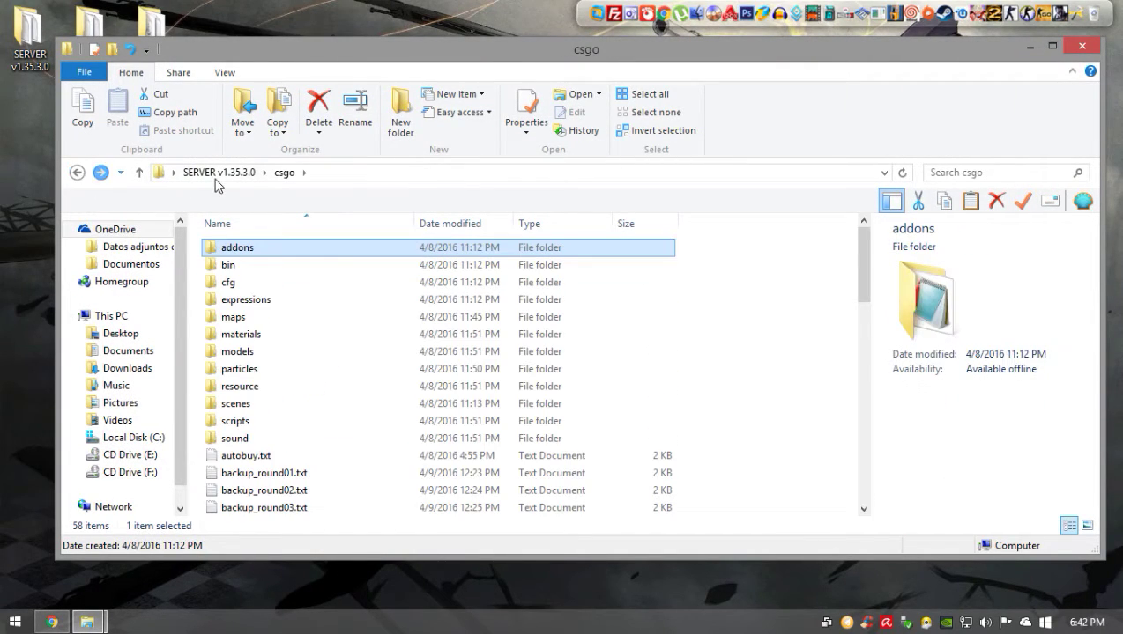
{"action": "left_click", "coordinate": [77, 173]}
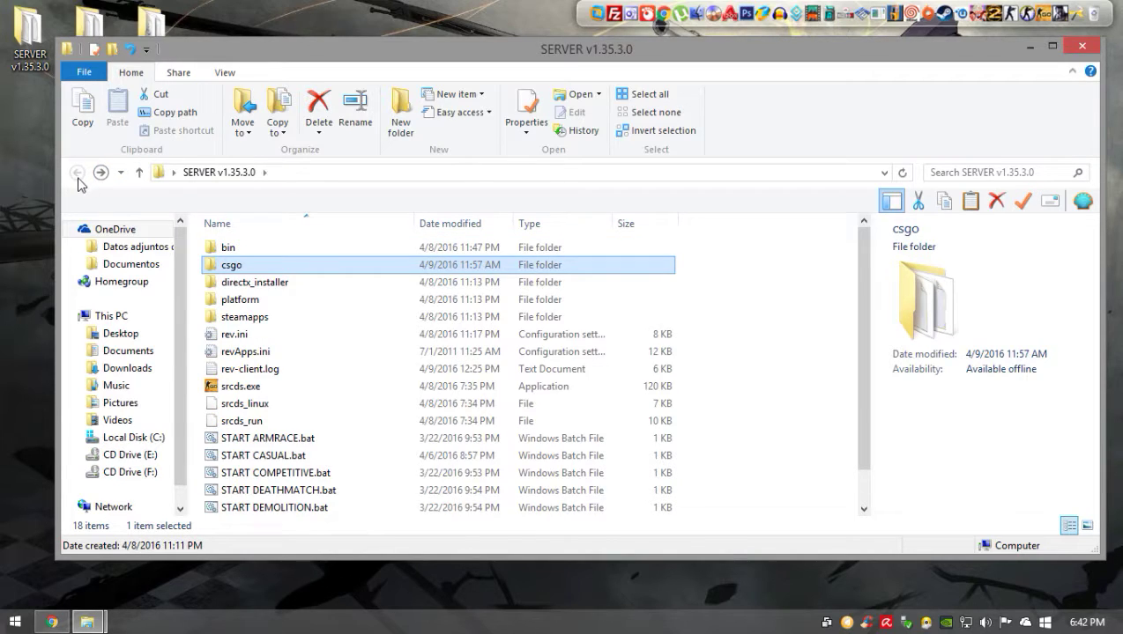
{"action": "scroll", "coordinate": [533, 345], "scroll_direction": "down", "scroll_amount": 1}
{"action": "left_click", "coordinate": [709, 311]}
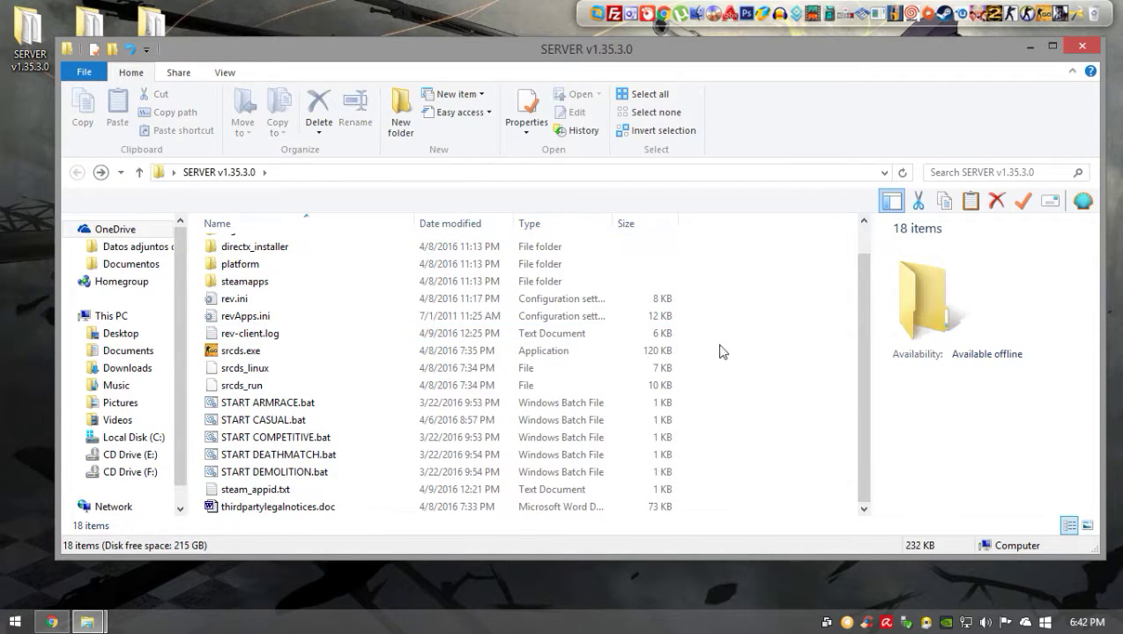
{"action": "double_click", "coordinate": [516, 423]}
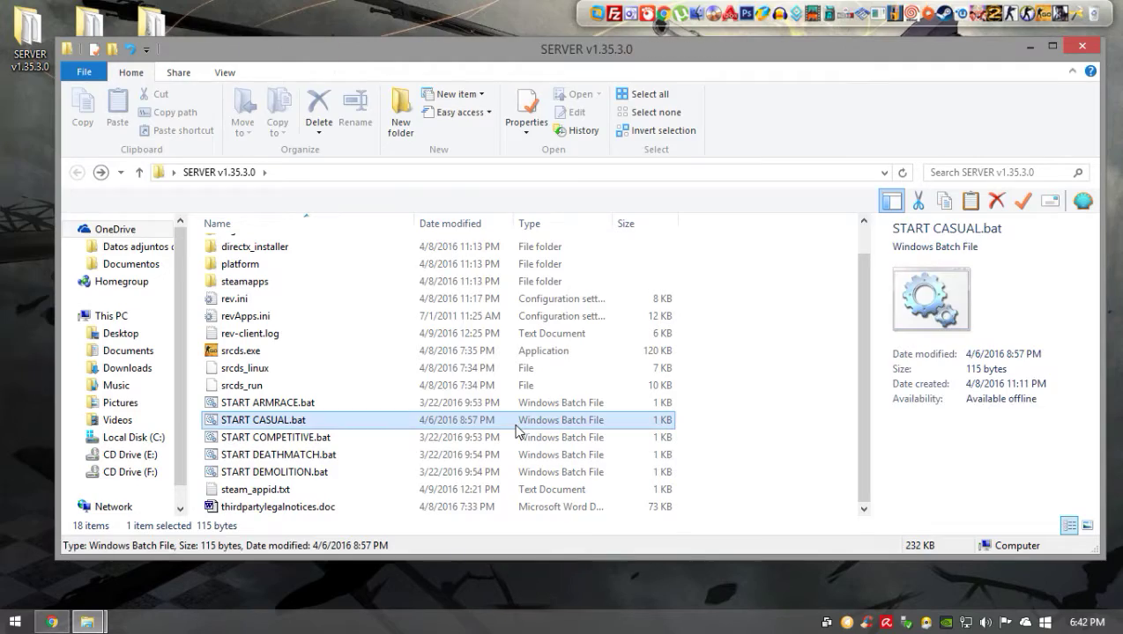
{"action": "left_click", "coordinate": [686, 33]}
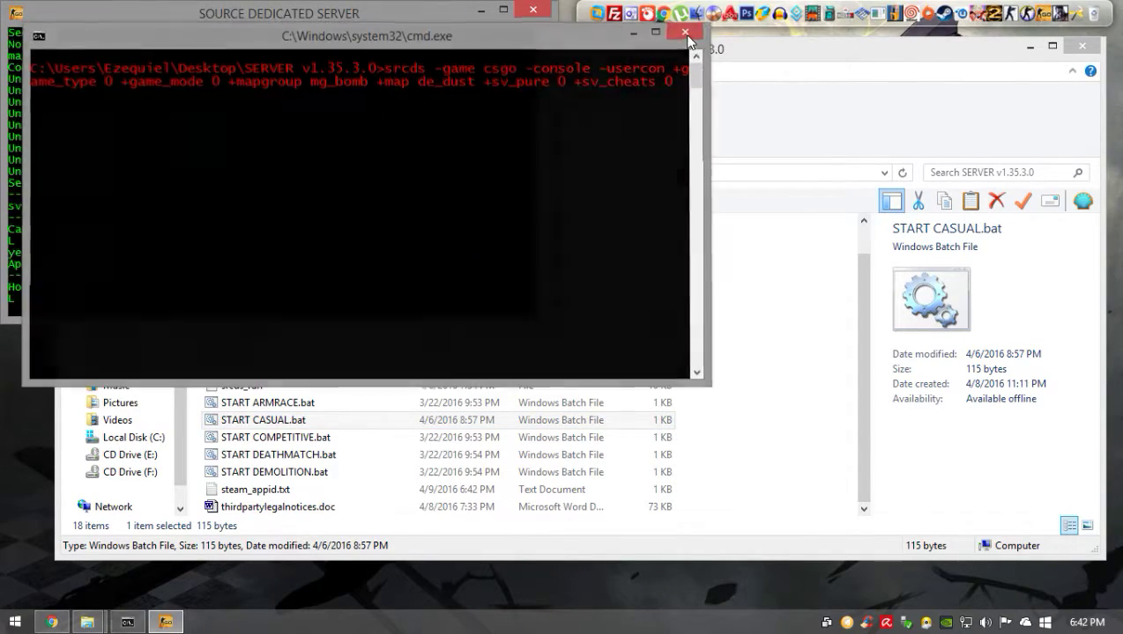
- Bring the dedicated server console fully into view and run sm_reloadadmins in it to reload the SourceMod admins
{"action": "left_click_drag", "start_coordinate": [282, 12], "coordinate": [305, 53]}
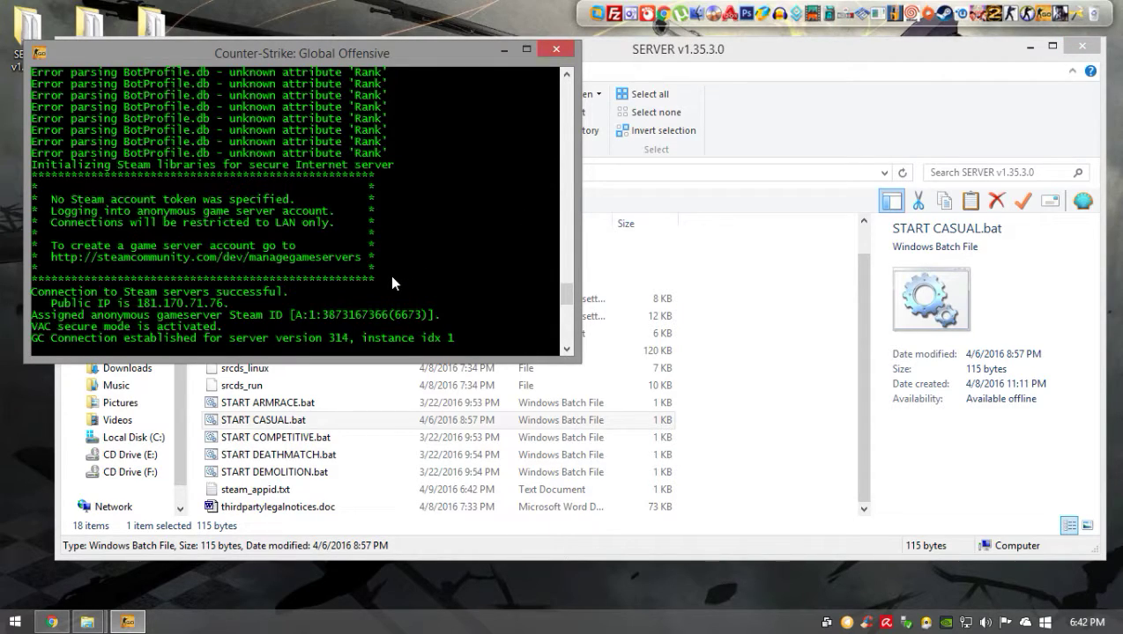
{"action": "type", "text": "sm_reloadadmins"}
{"action": "key", "text": "Return"}
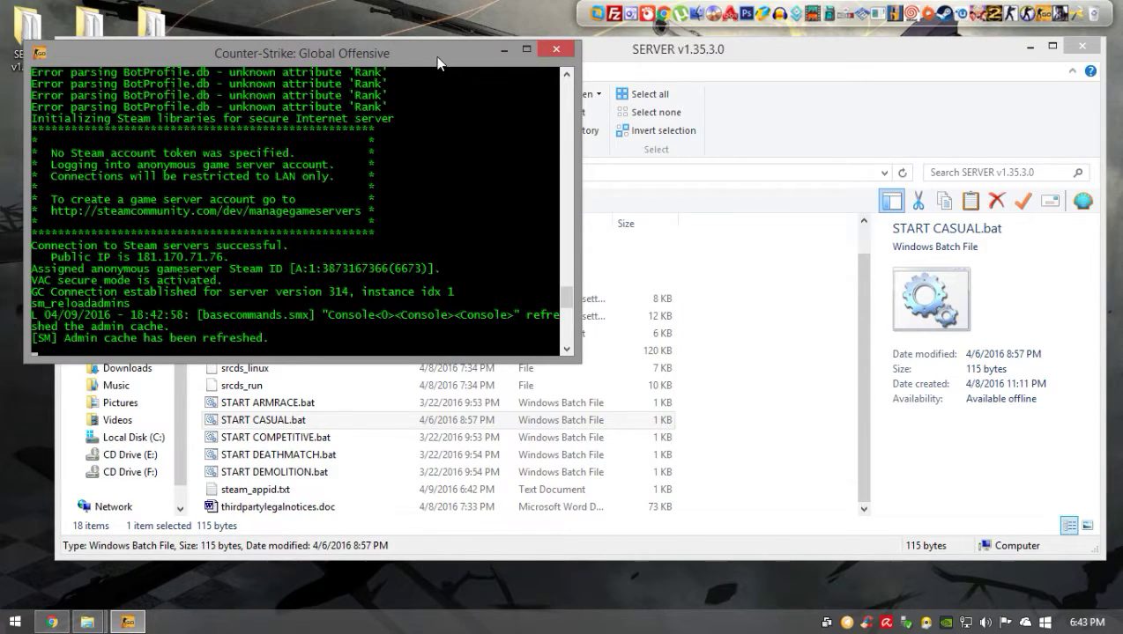
- Close the server folder window, move the server console clear of the desktop folders and open the CSGO v1.35.3.0 client folder
{"action": "left_click", "coordinate": [1081, 46]}
{"action": "left_click_drag", "start_coordinate": [445, 42], "coordinate": [403, 95]}
{"action": "double_click", "coordinate": [92, 32]}
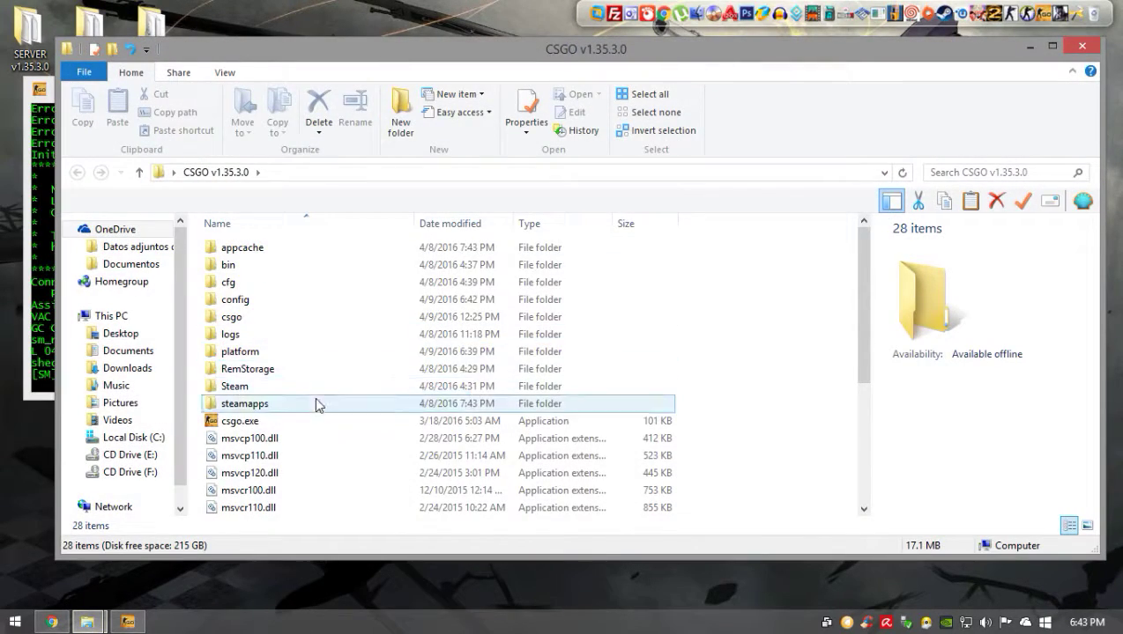